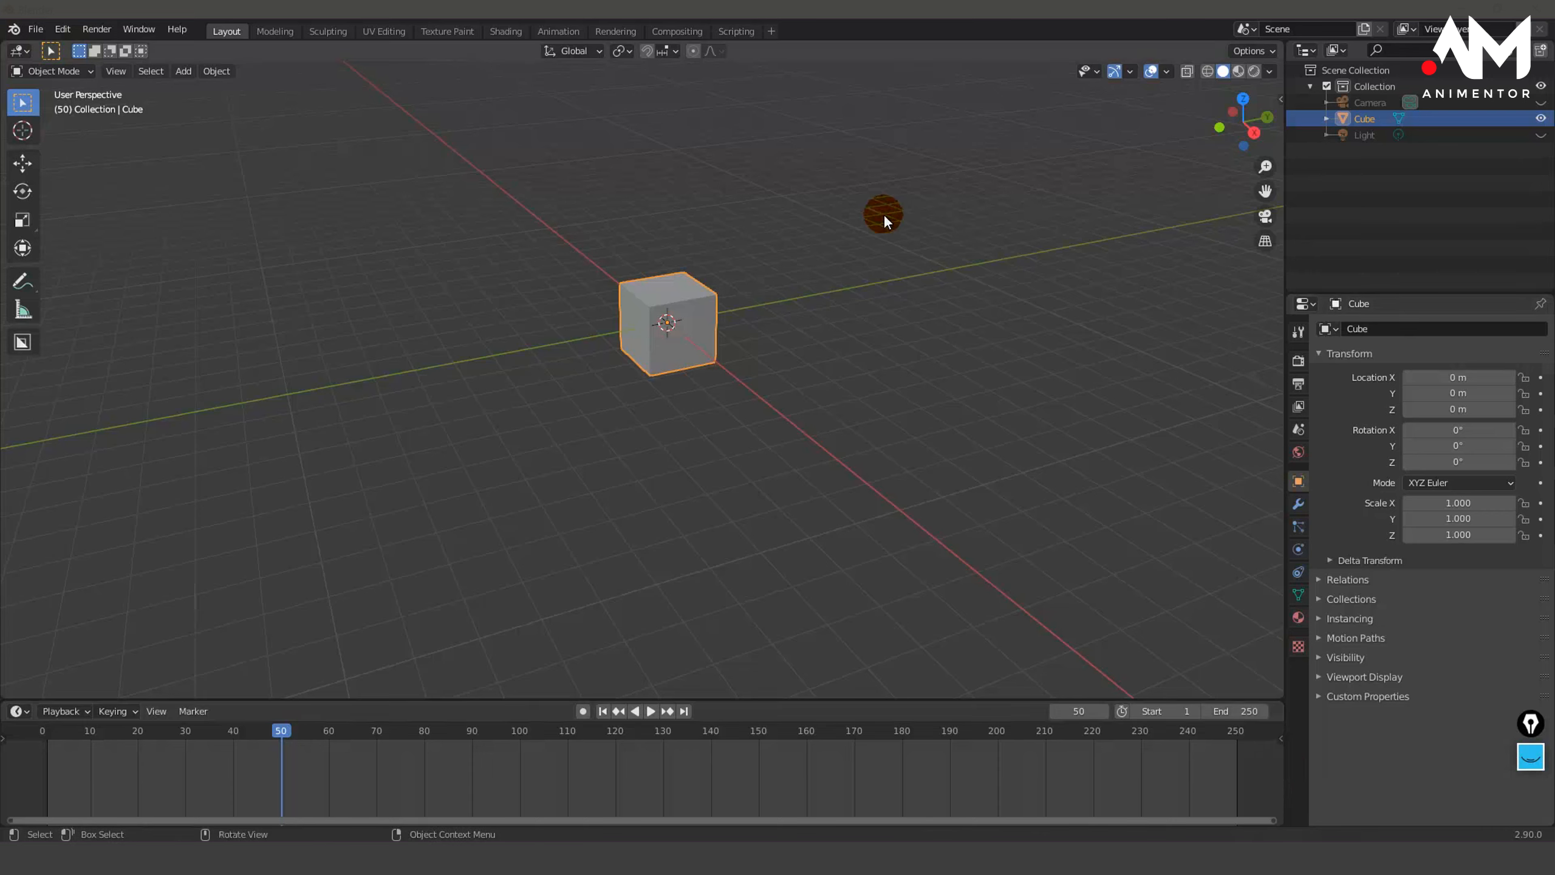
# Step: Add a second cube mesh to the scene at the 3D cursor
pyautogui.click(883, 209)
pyautogui.click(678, 311)
pyautogui.click(601, 209)
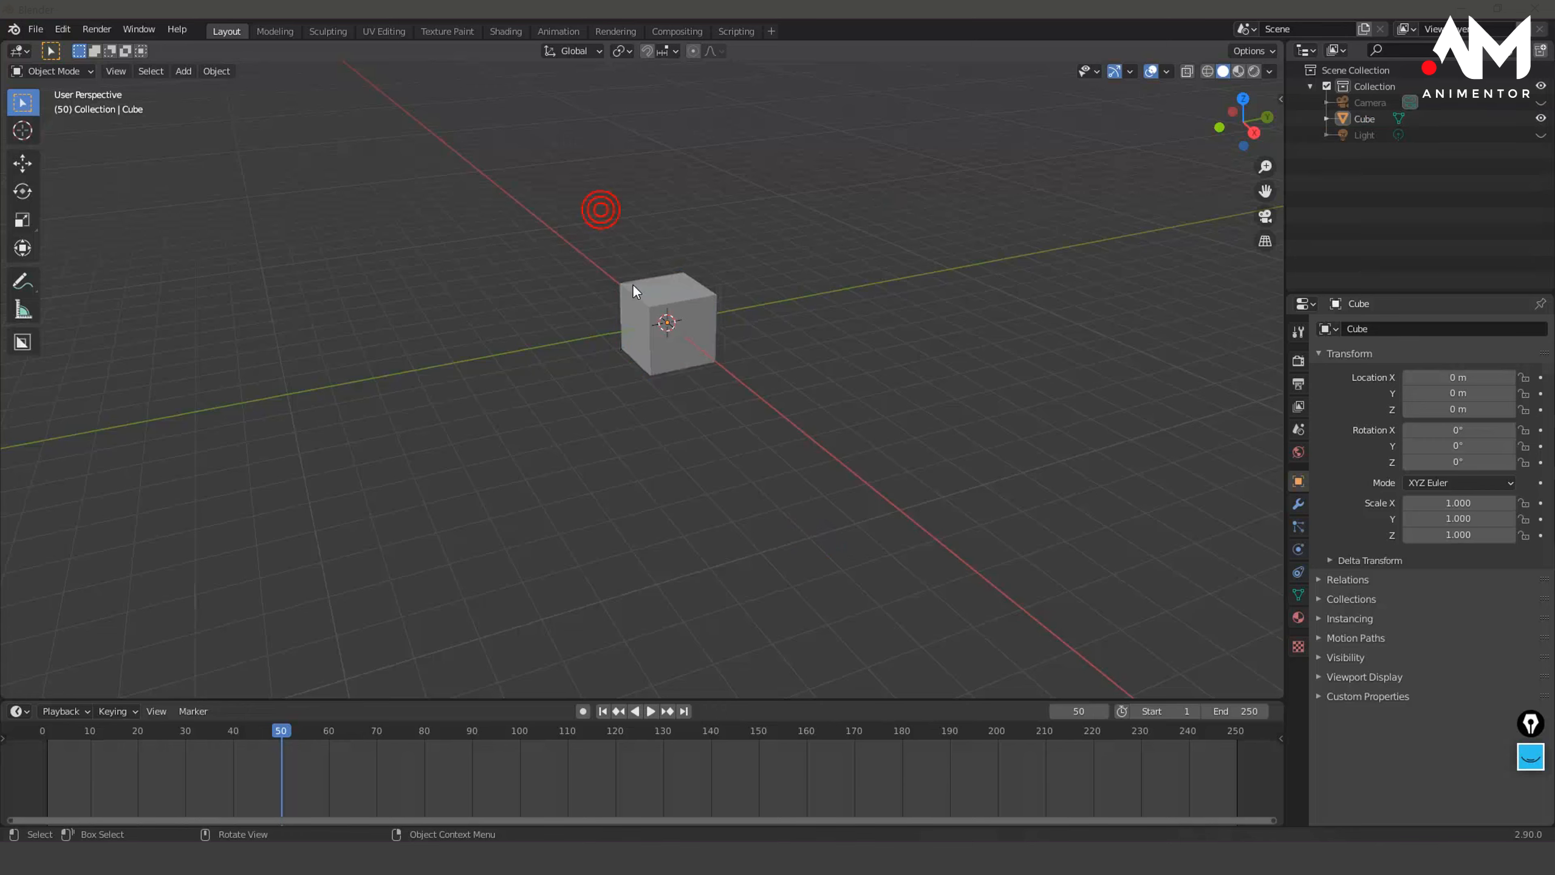
pyautogui.hotkey('shift', 'a')
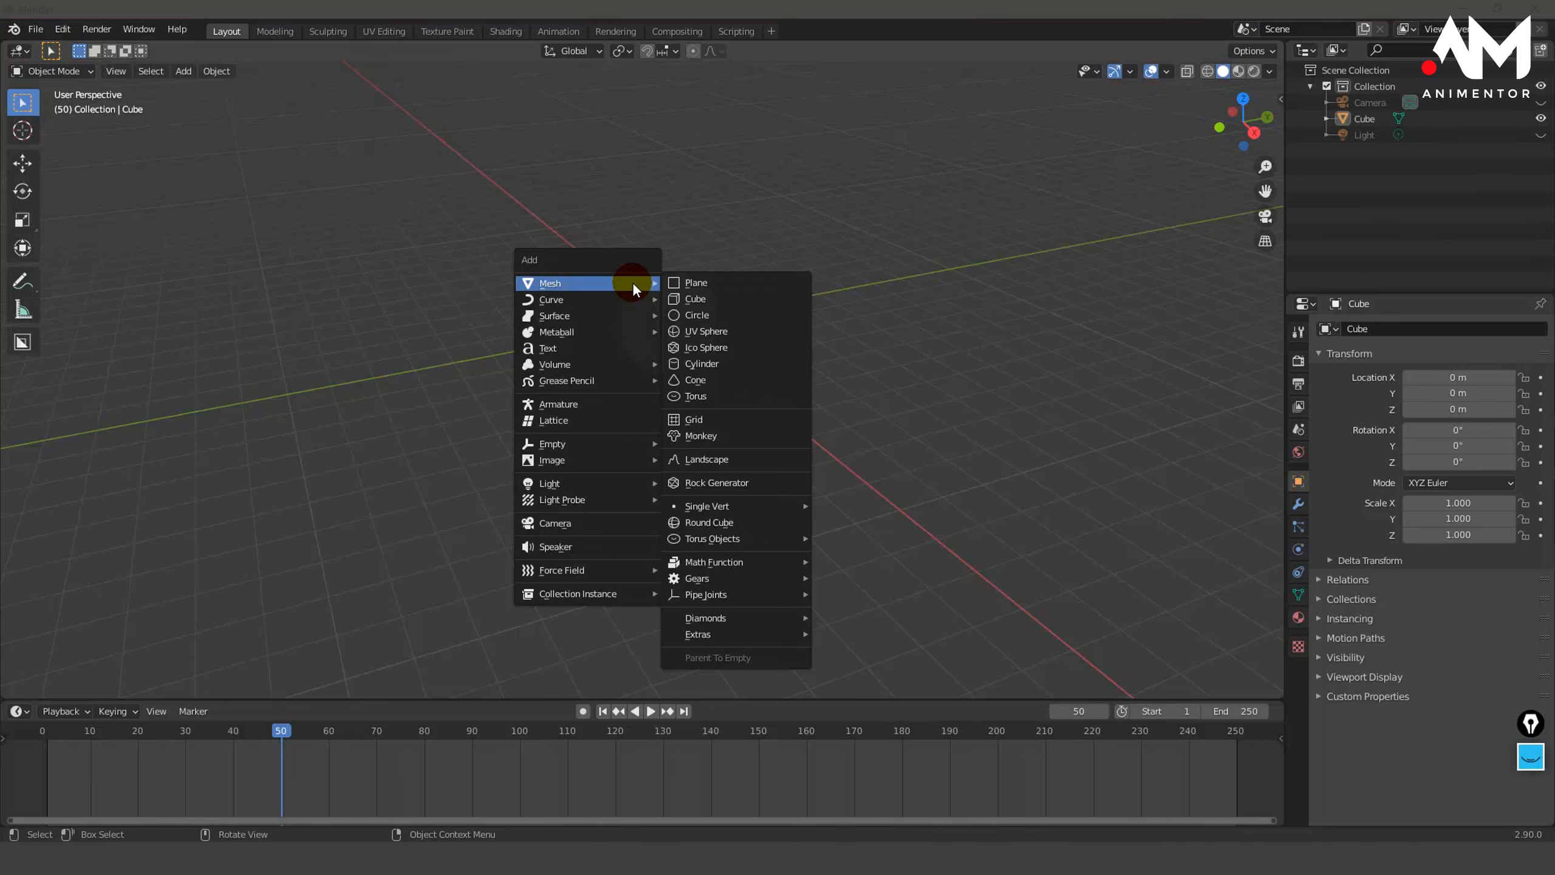
pyautogui.click(710, 299)
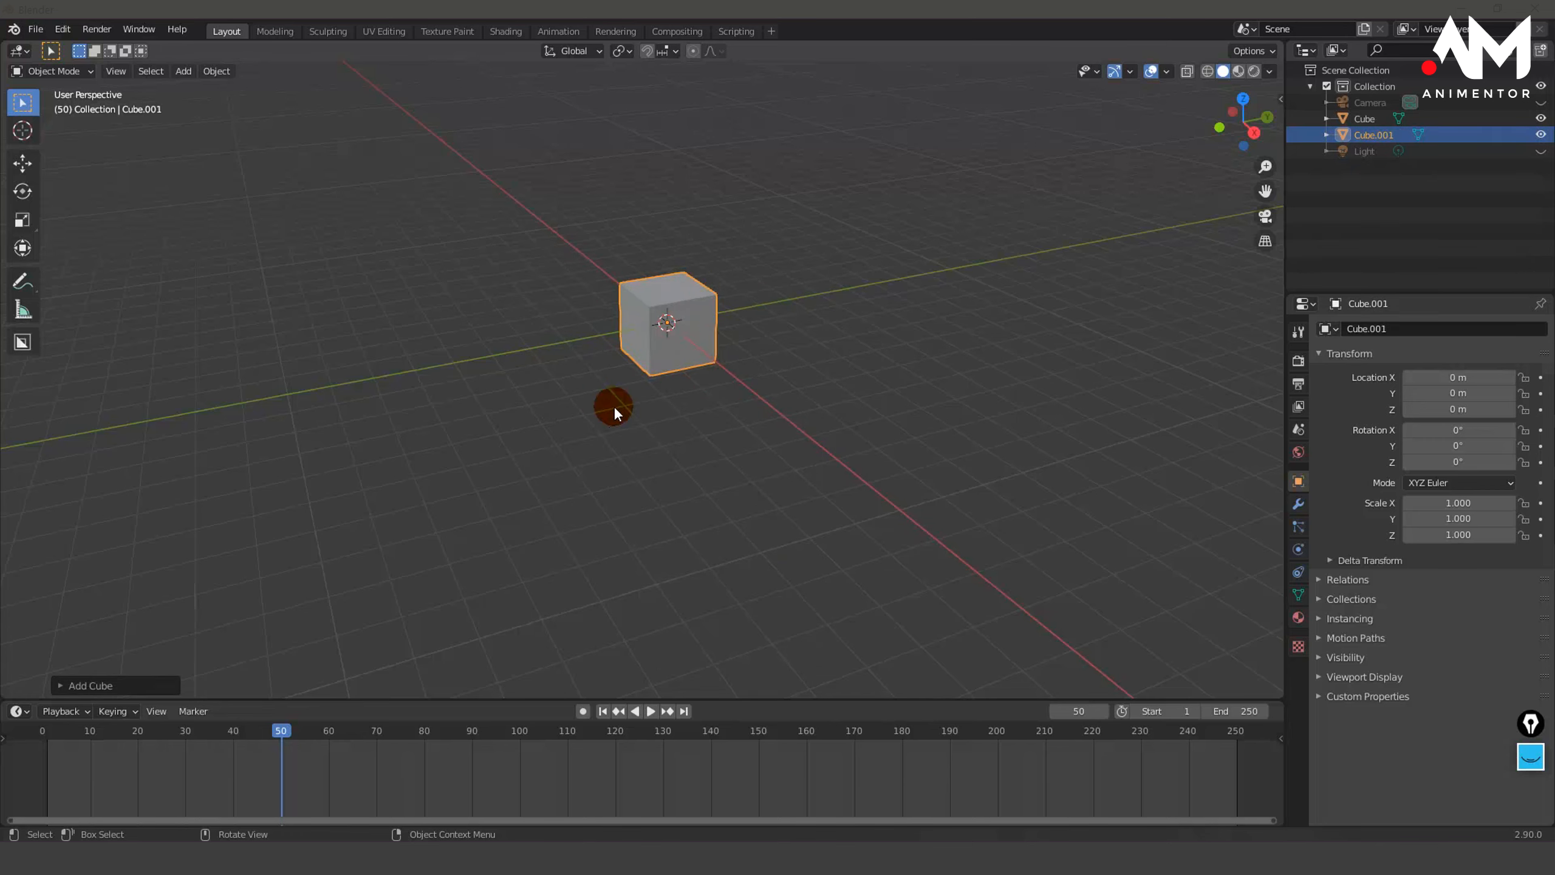
# Step: Enable the move and rotate object gizmos and move the new cube to -7 m along the Y axis
pyautogui.click(1130, 71)
pyautogui.click(1063, 222)
pyautogui.click(1062, 238)
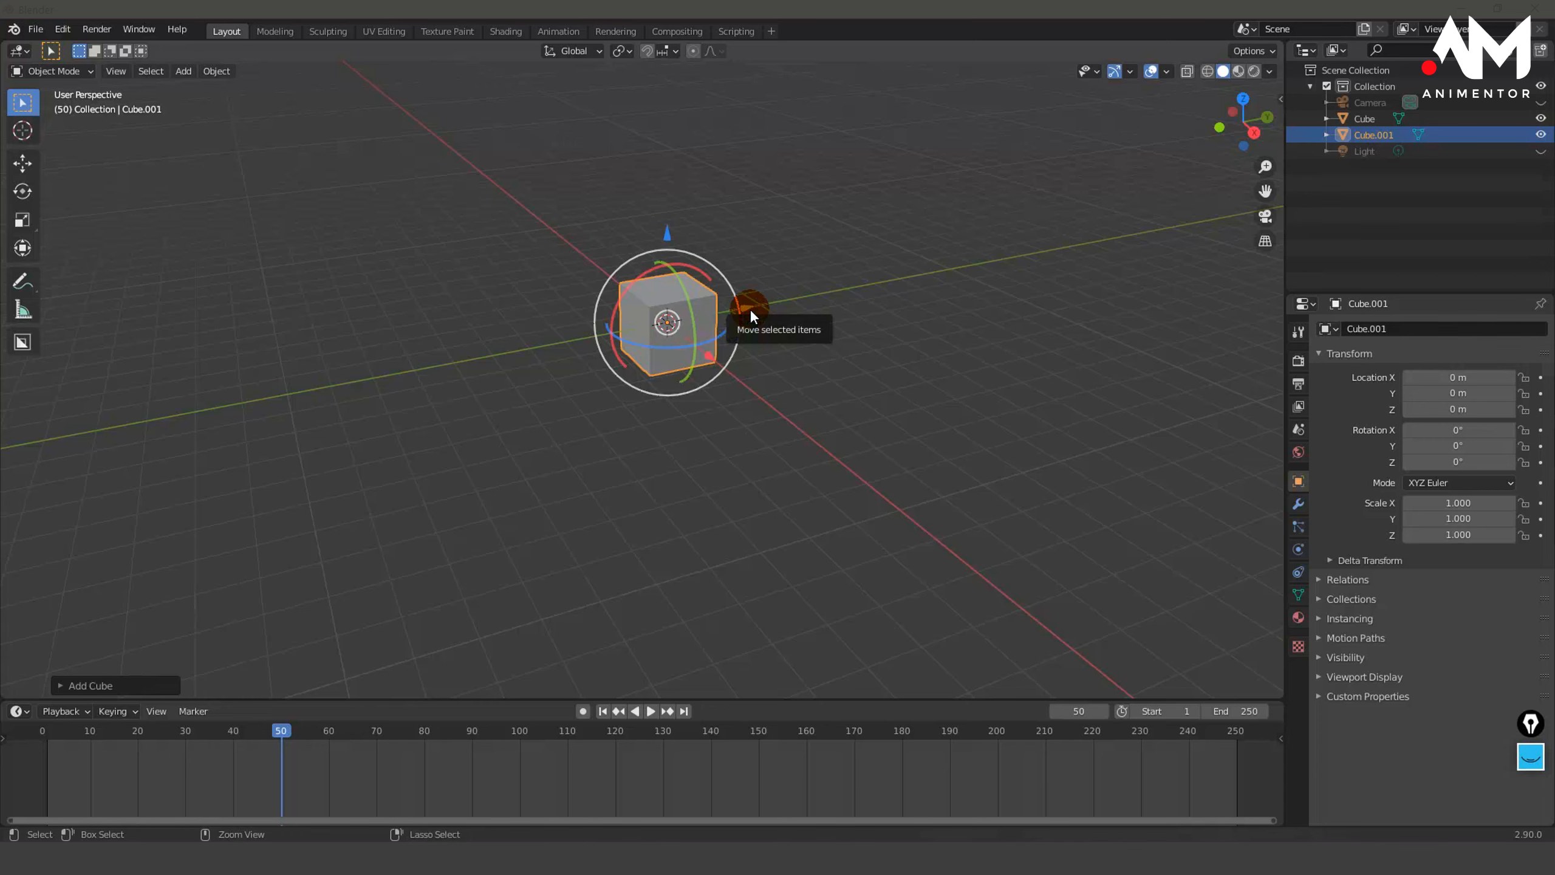
pyautogui.moveTo(750, 309); pyautogui.dragTo(500, 364)
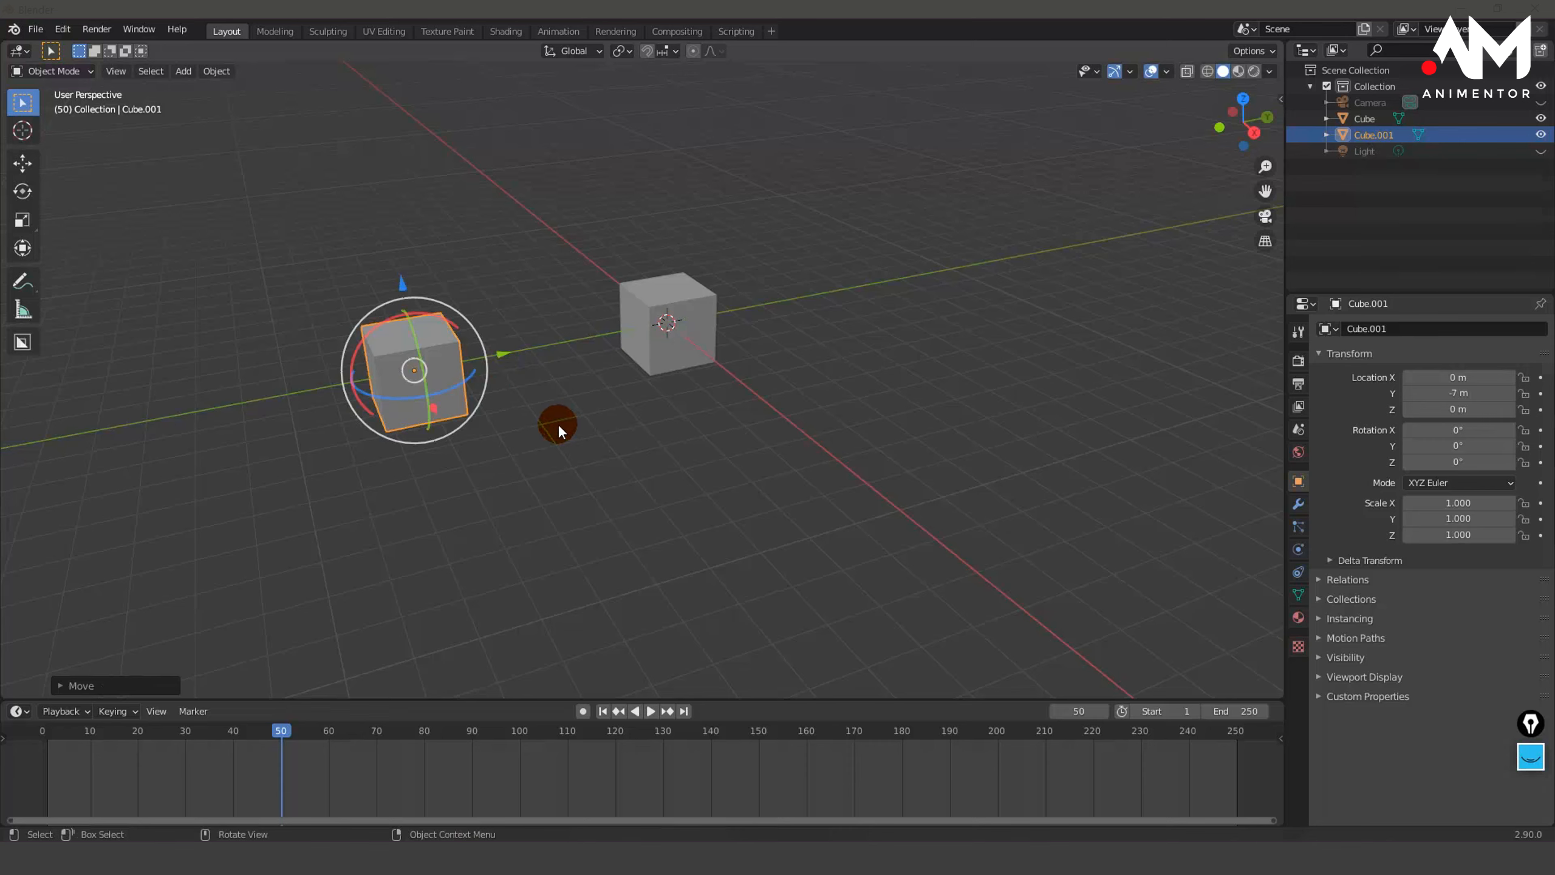
# Step: Scale the new cube down uniformly to about 0.551 and deselect it
pyautogui.press('s')
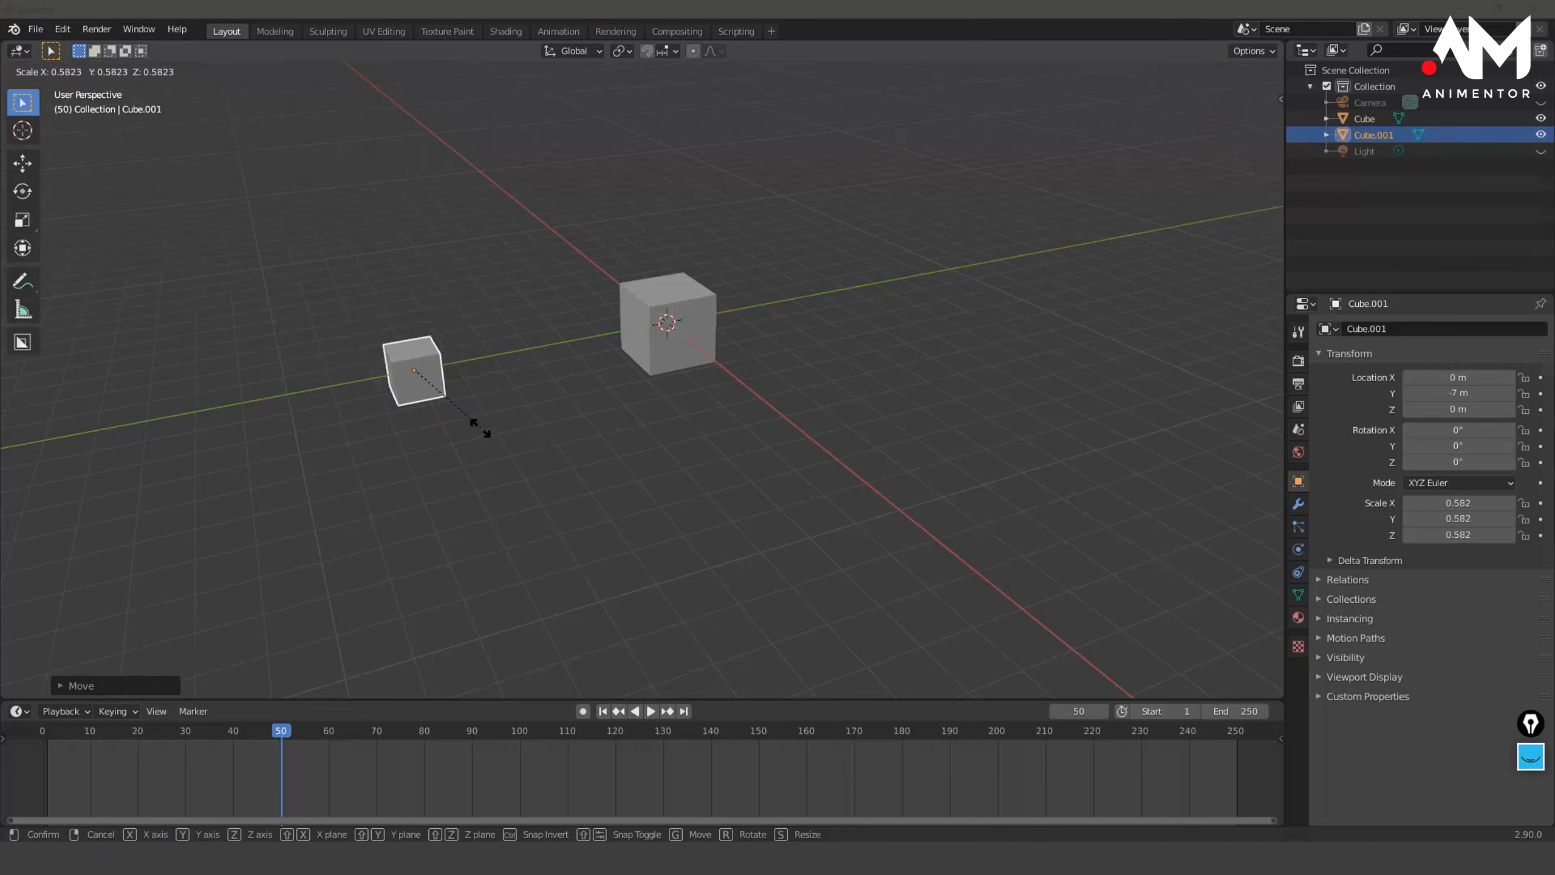
pyautogui.click(476, 431)
pyautogui.click(571, 396)
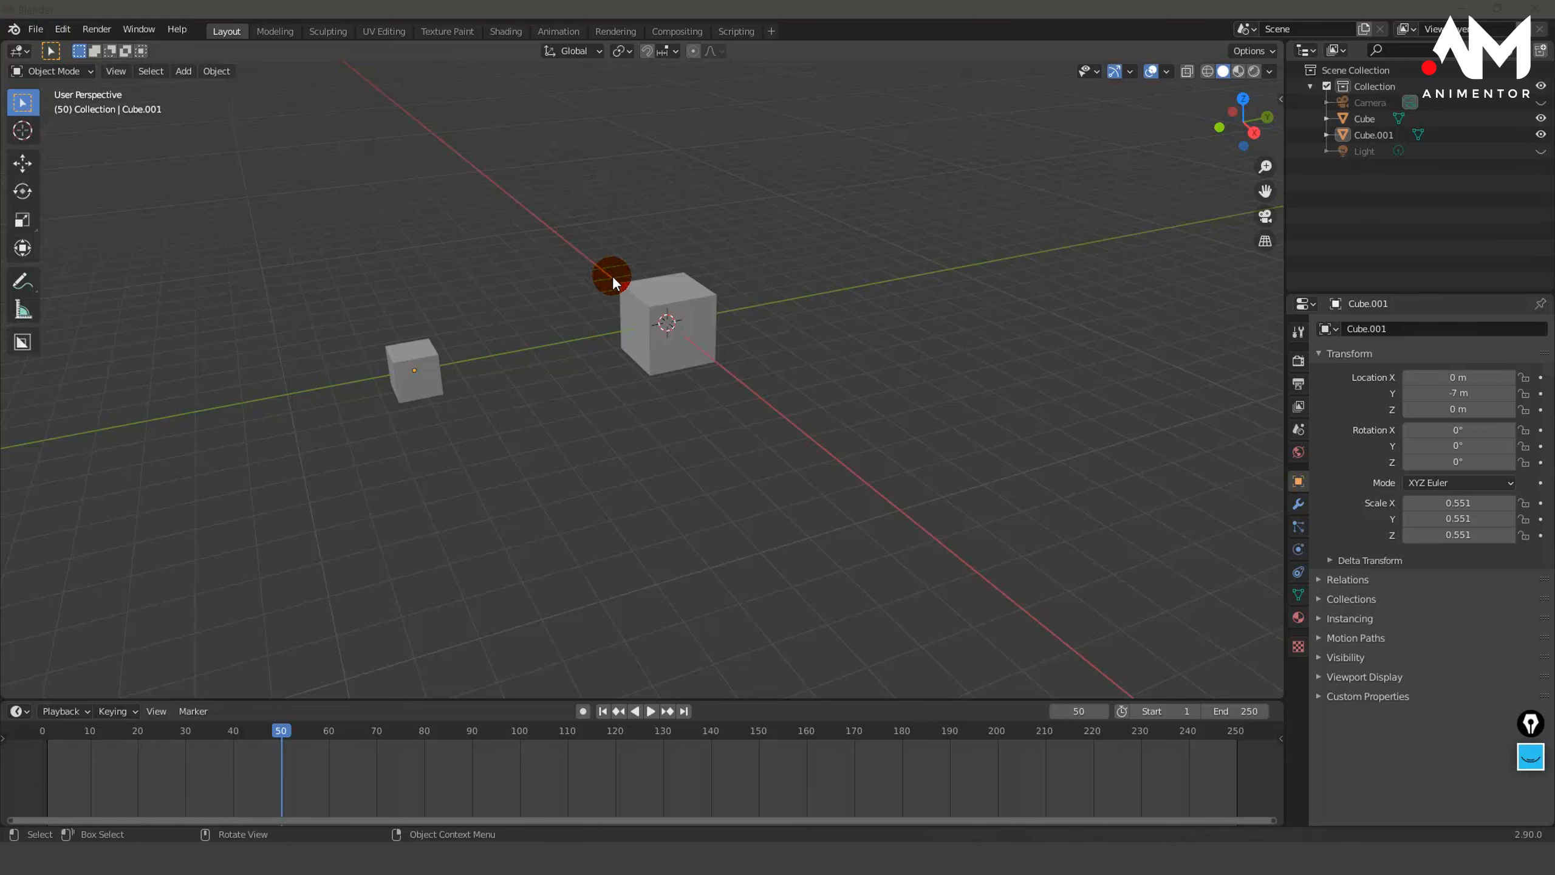
# Step: Set the small cube's origin to the 3D cursor at the centre of the large cube
pyautogui.click(217, 71)
pyautogui.click(417, 344)
pyautogui.click(215, 70)
pyautogui.moveTo(224, 105)
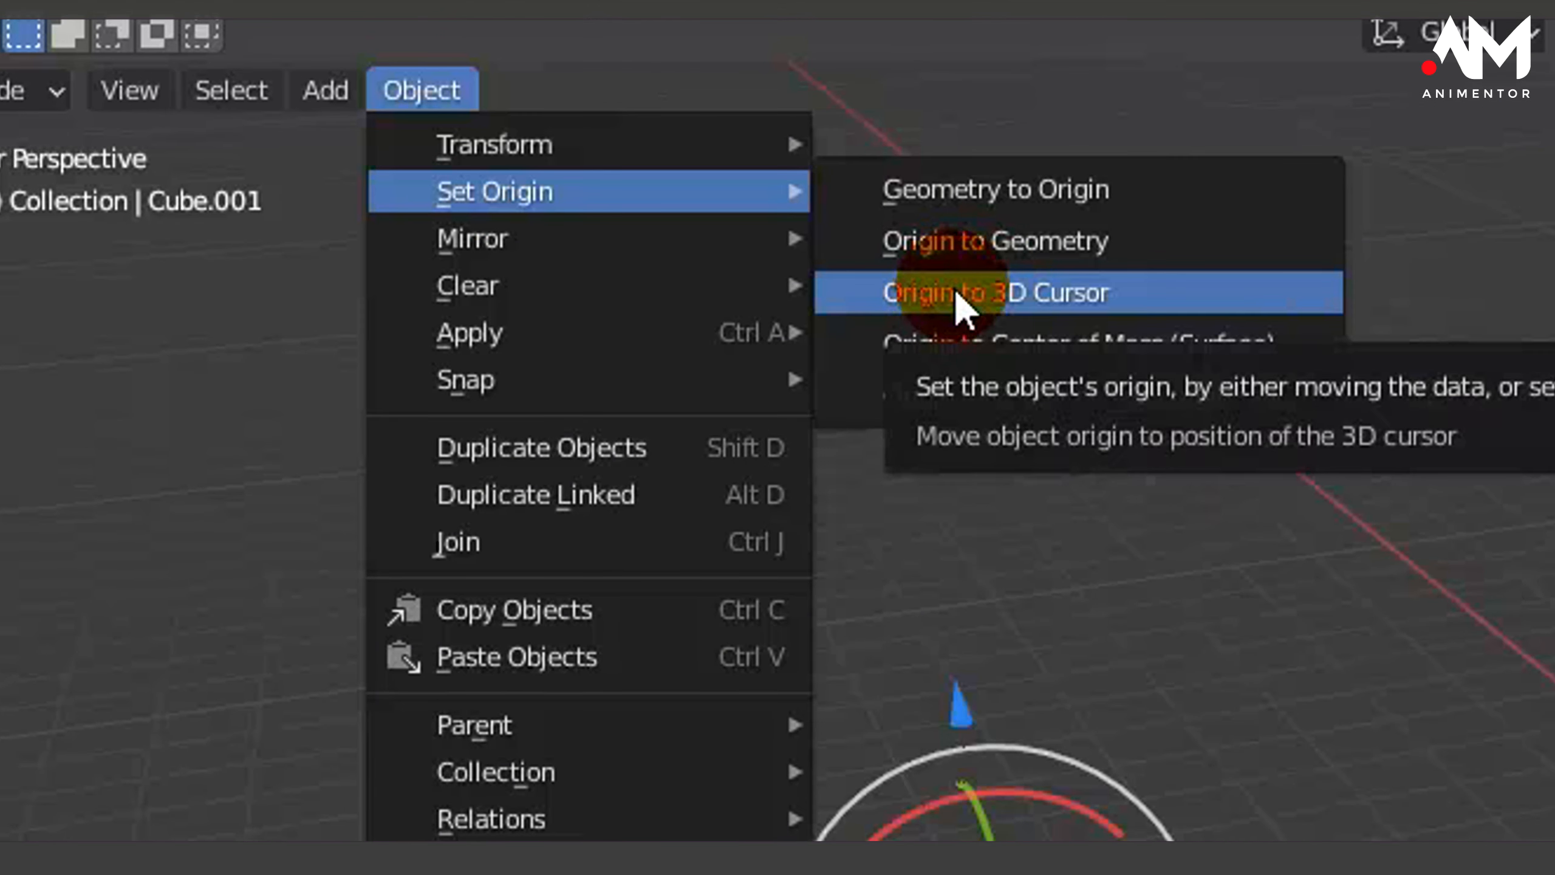
pyautogui.click(1033, 288)
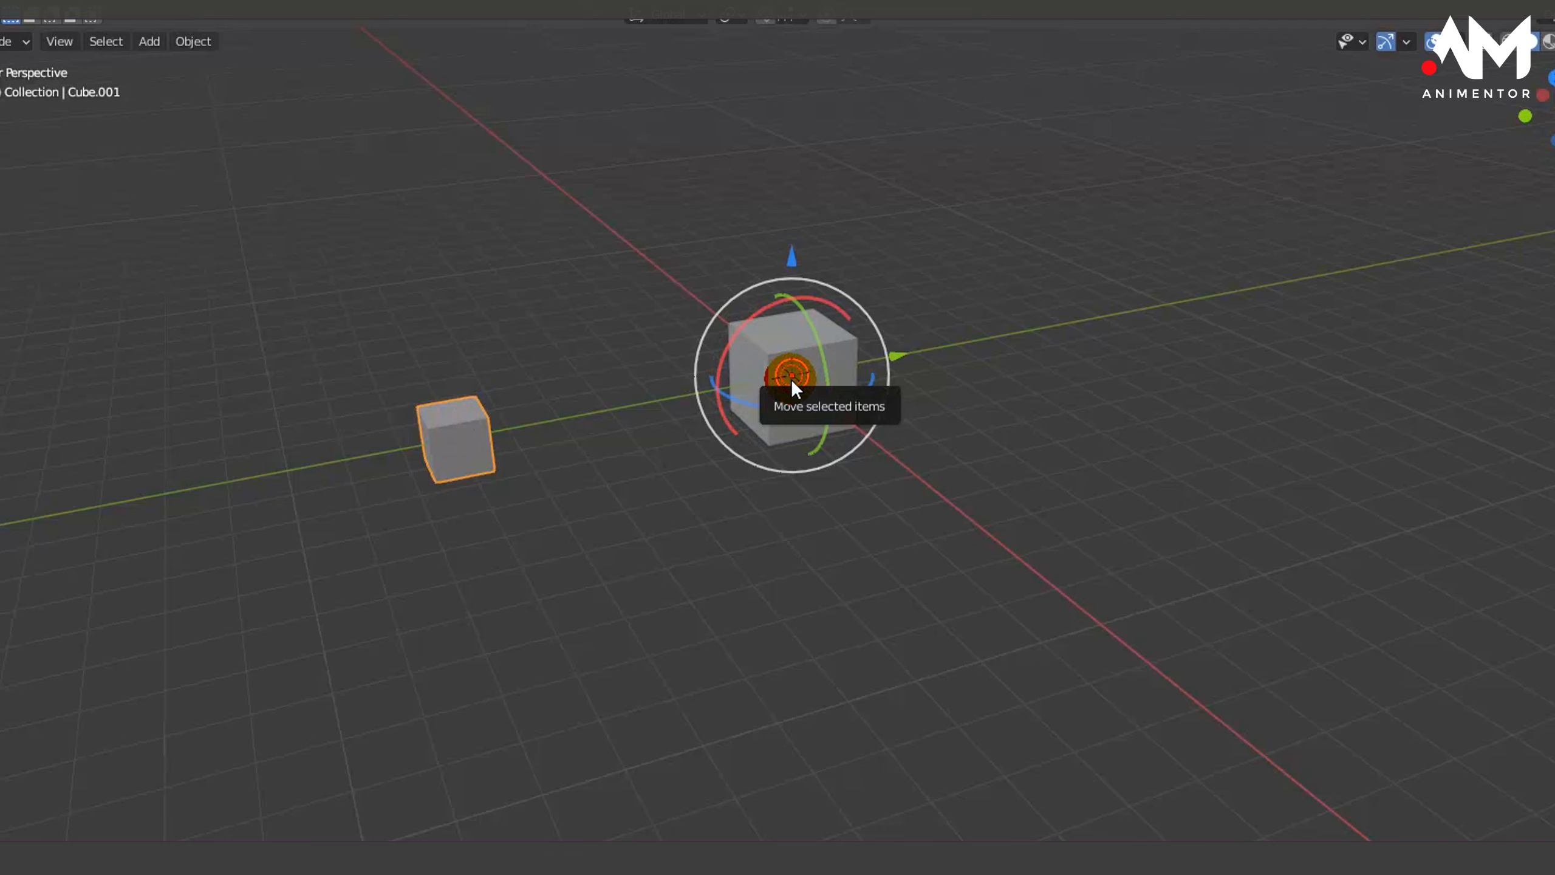
# Step: Try rotating the small cube around its origin at the large cube's centre, and undo the rotation
pyautogui.click(1053, 362)
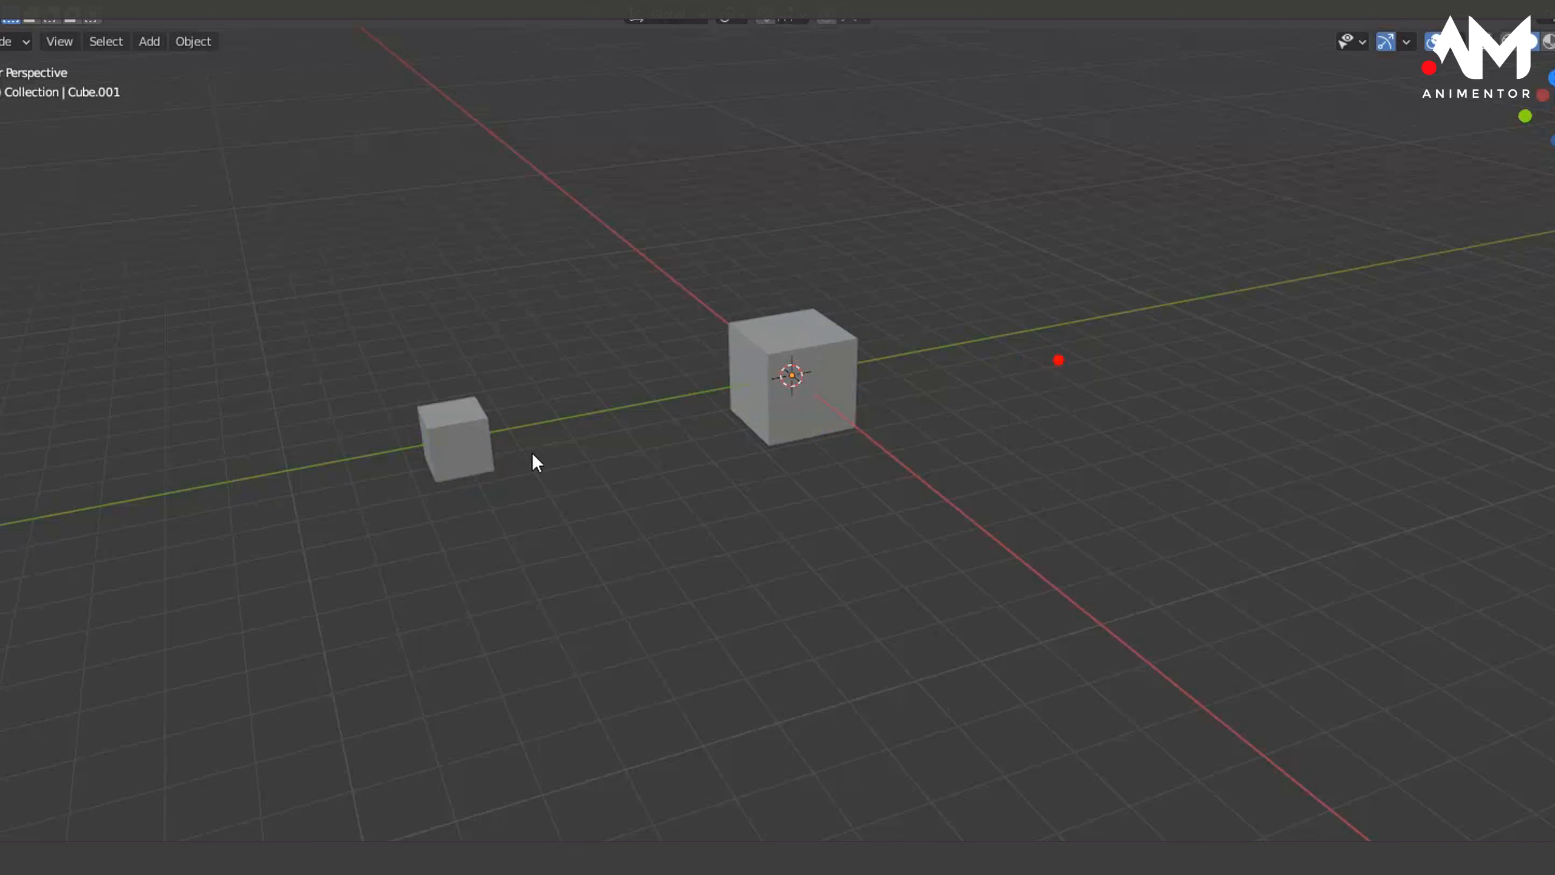
pyautogui.click(447, 413)
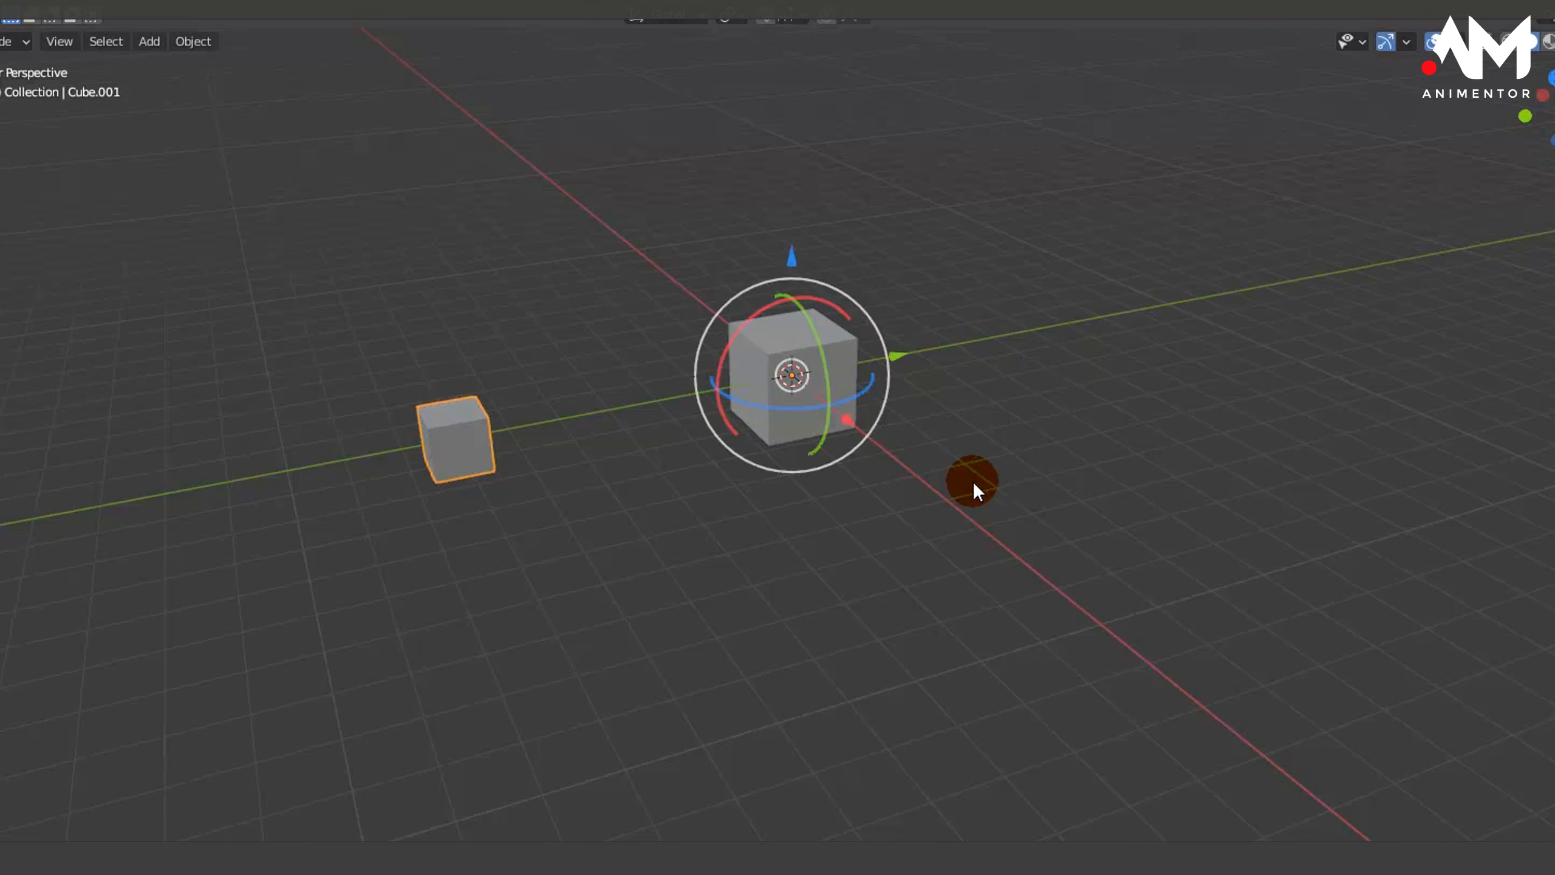
pyautogui.moveTo(741, 402); pyautogui.dragTo(775, 417)
pyautogui.hotkey('ctrl', 'z')
pyautogui.click(1007, 490)
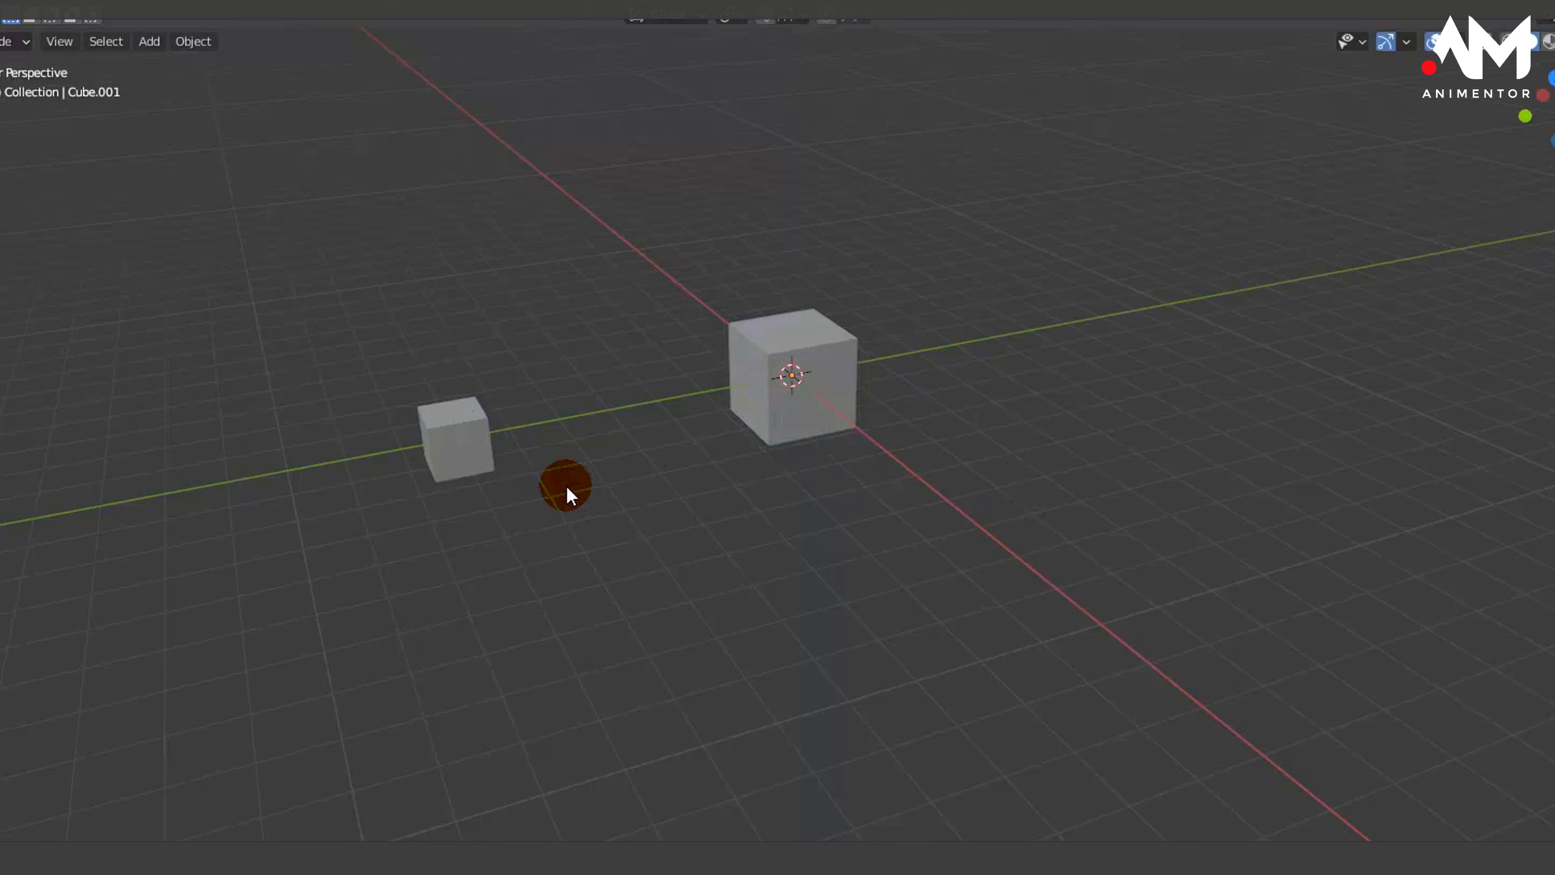
# Step: Parent the small cube to the large cube using the Object parent type, and clear the selection
pyautogui.click(467, 417)
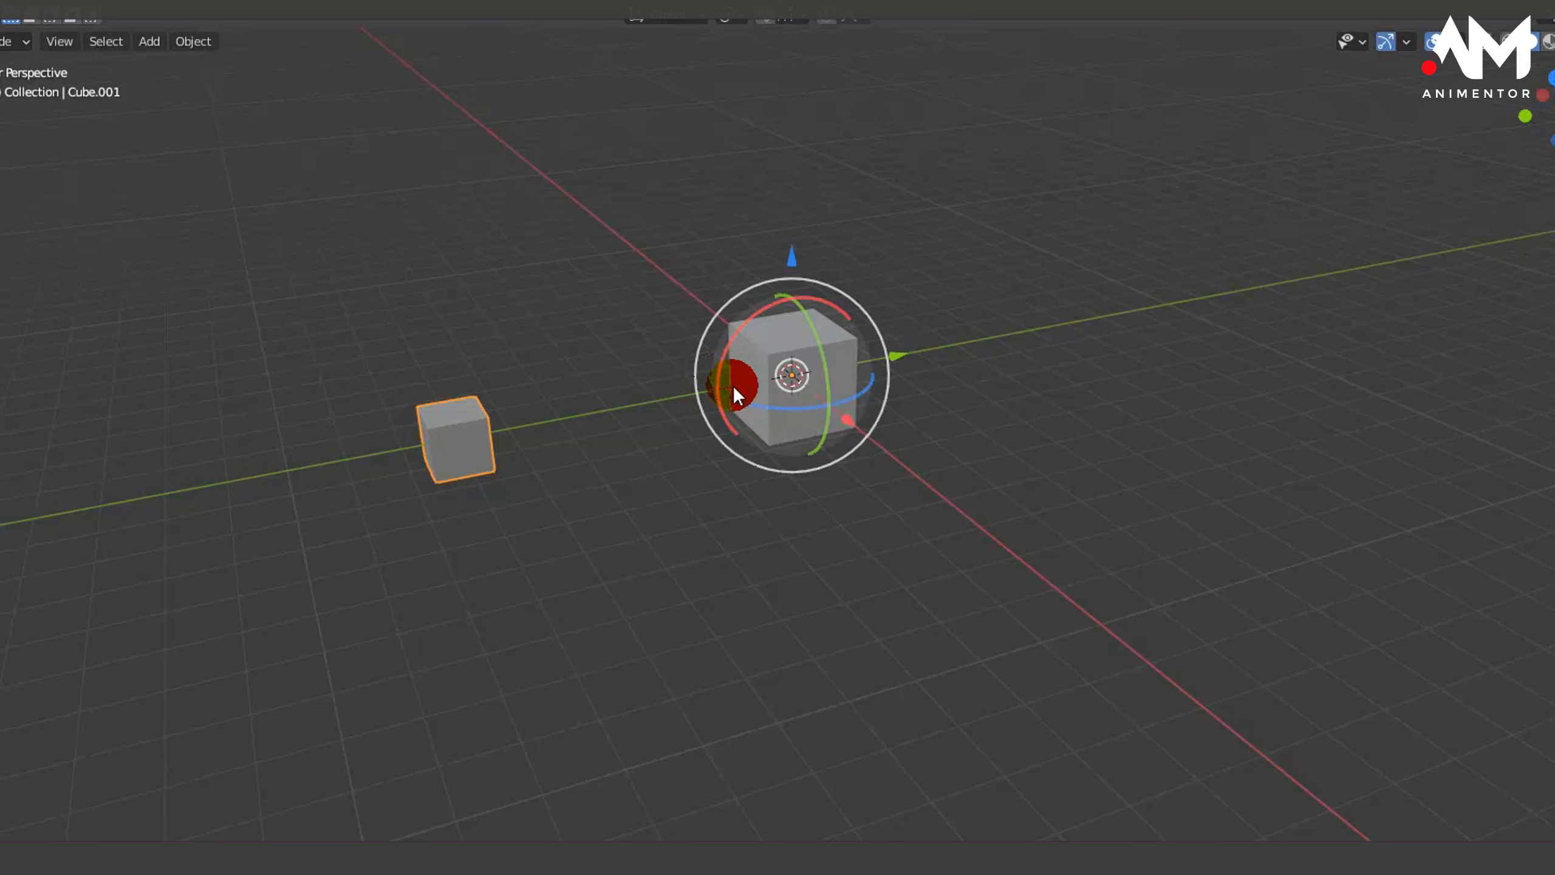
pyautogui.scroll(5, 732, 387)
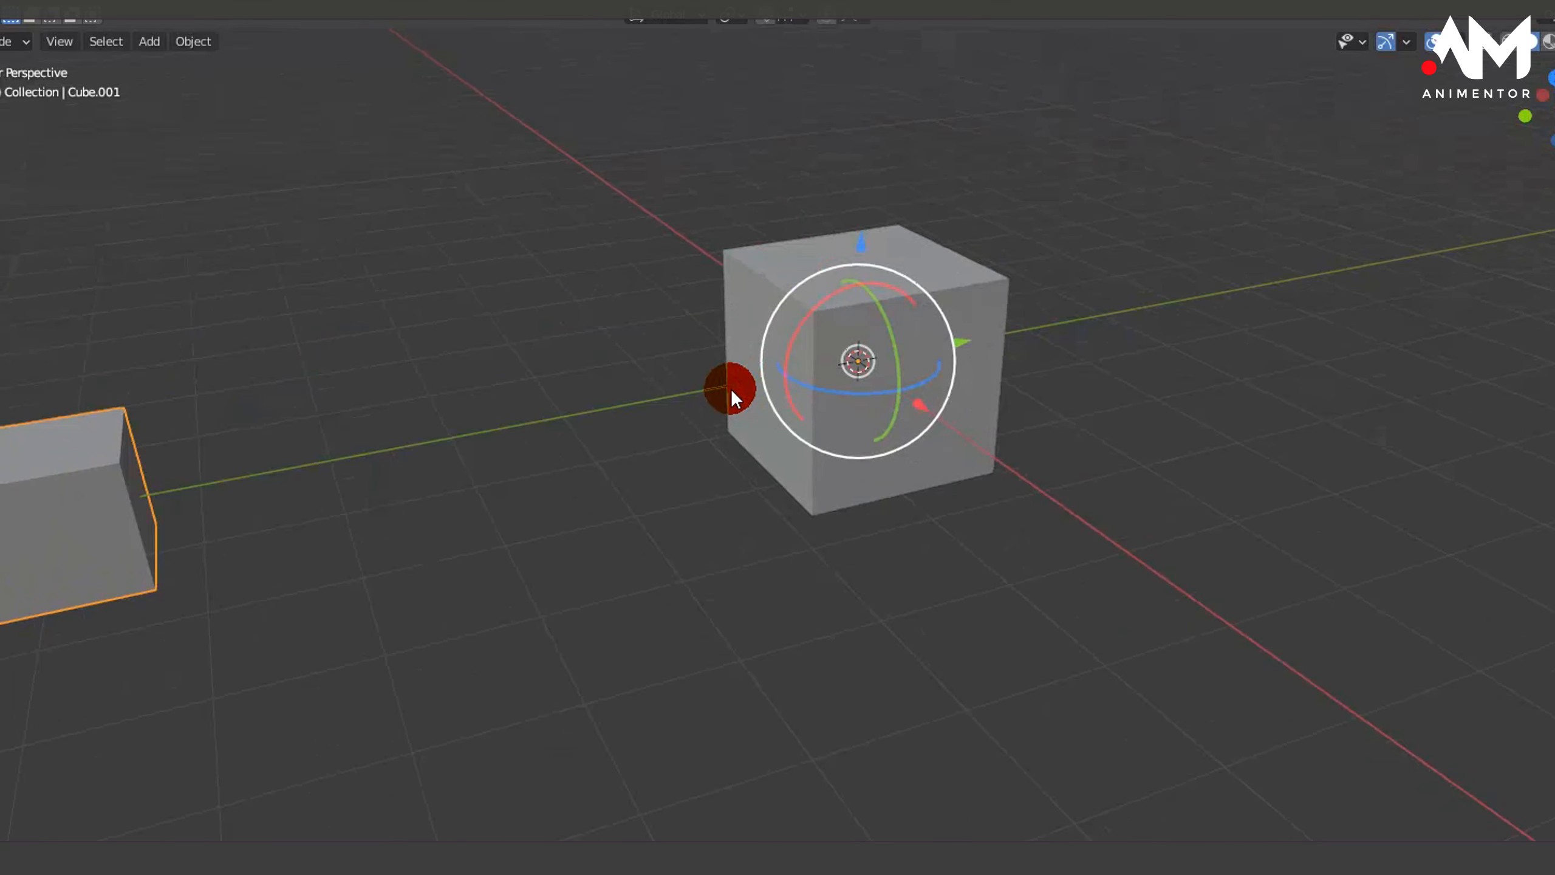
pyautogui.keyDown('shift'); pyautogui.click(742, 266); pyautogui.keyUp('shift')
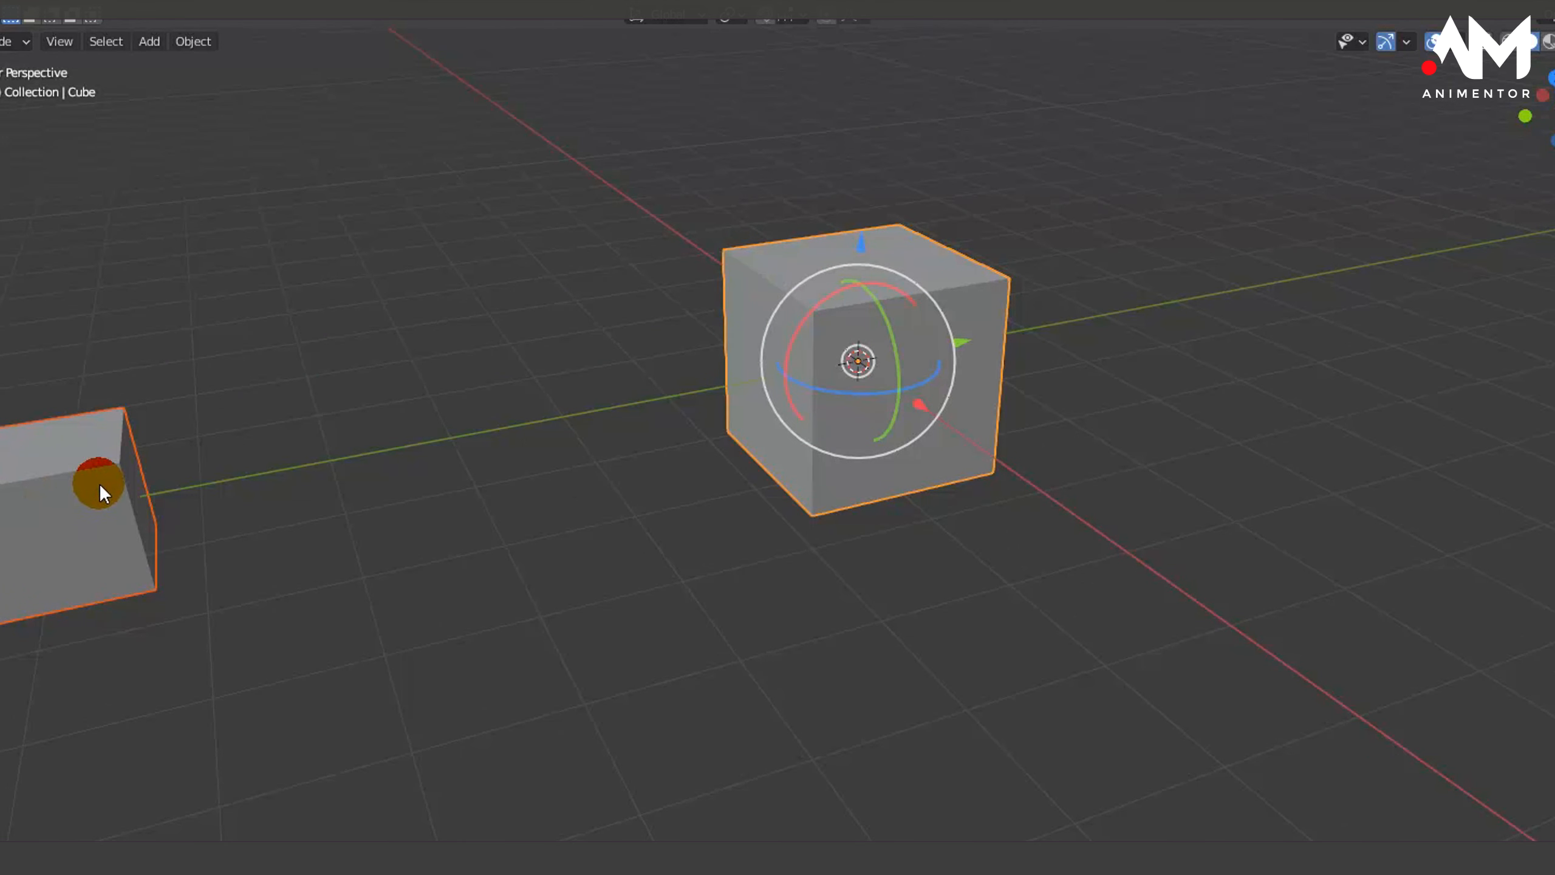
pyautogui.click(19, 450)
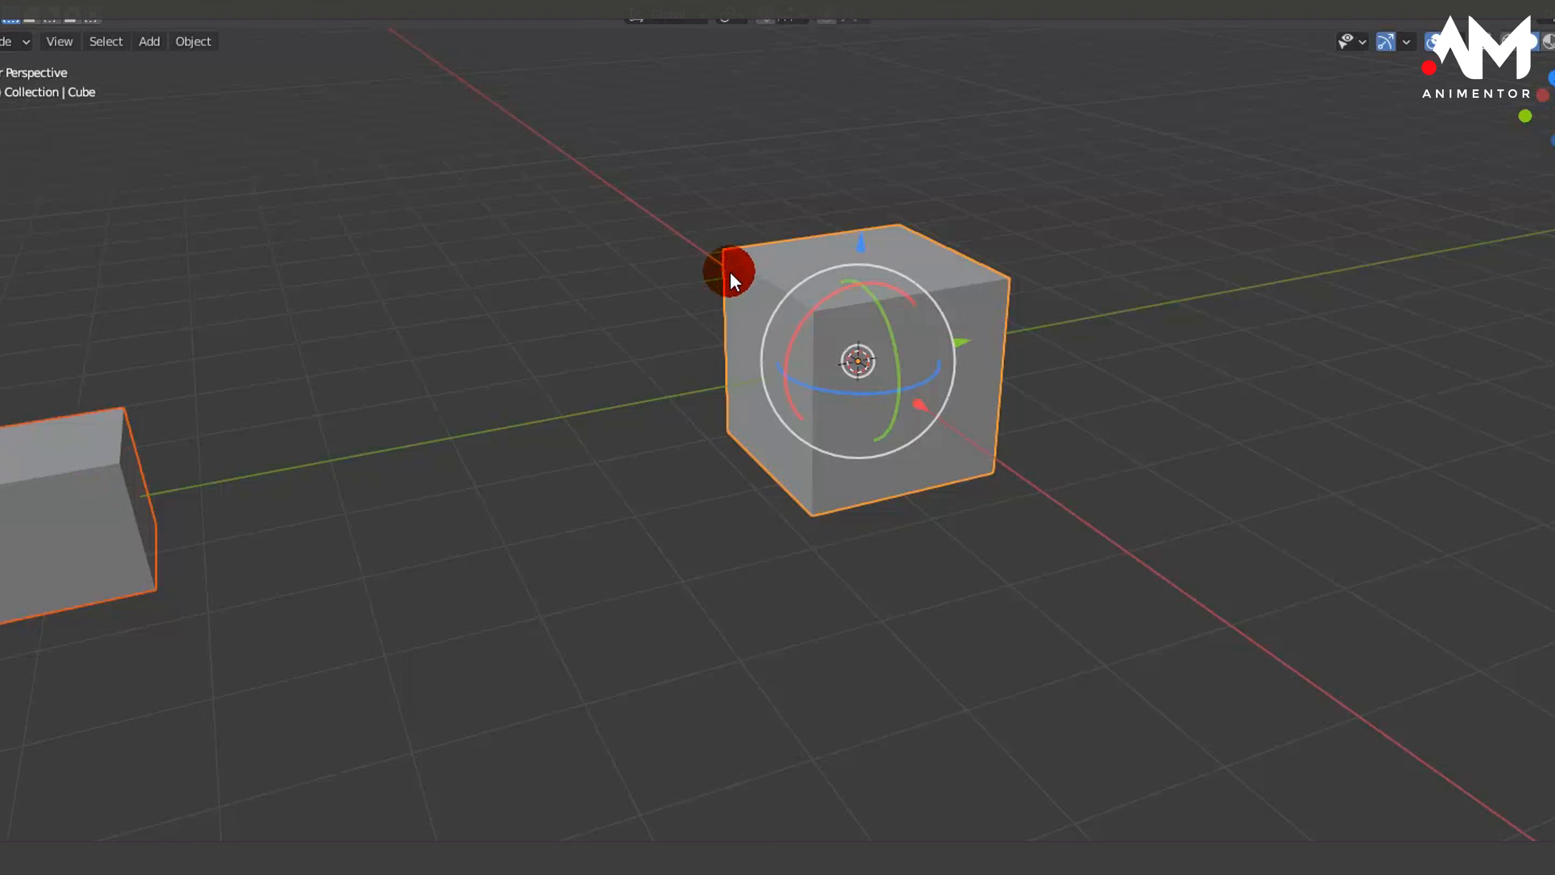
pyautogui.scroll(-3, 721, 290)
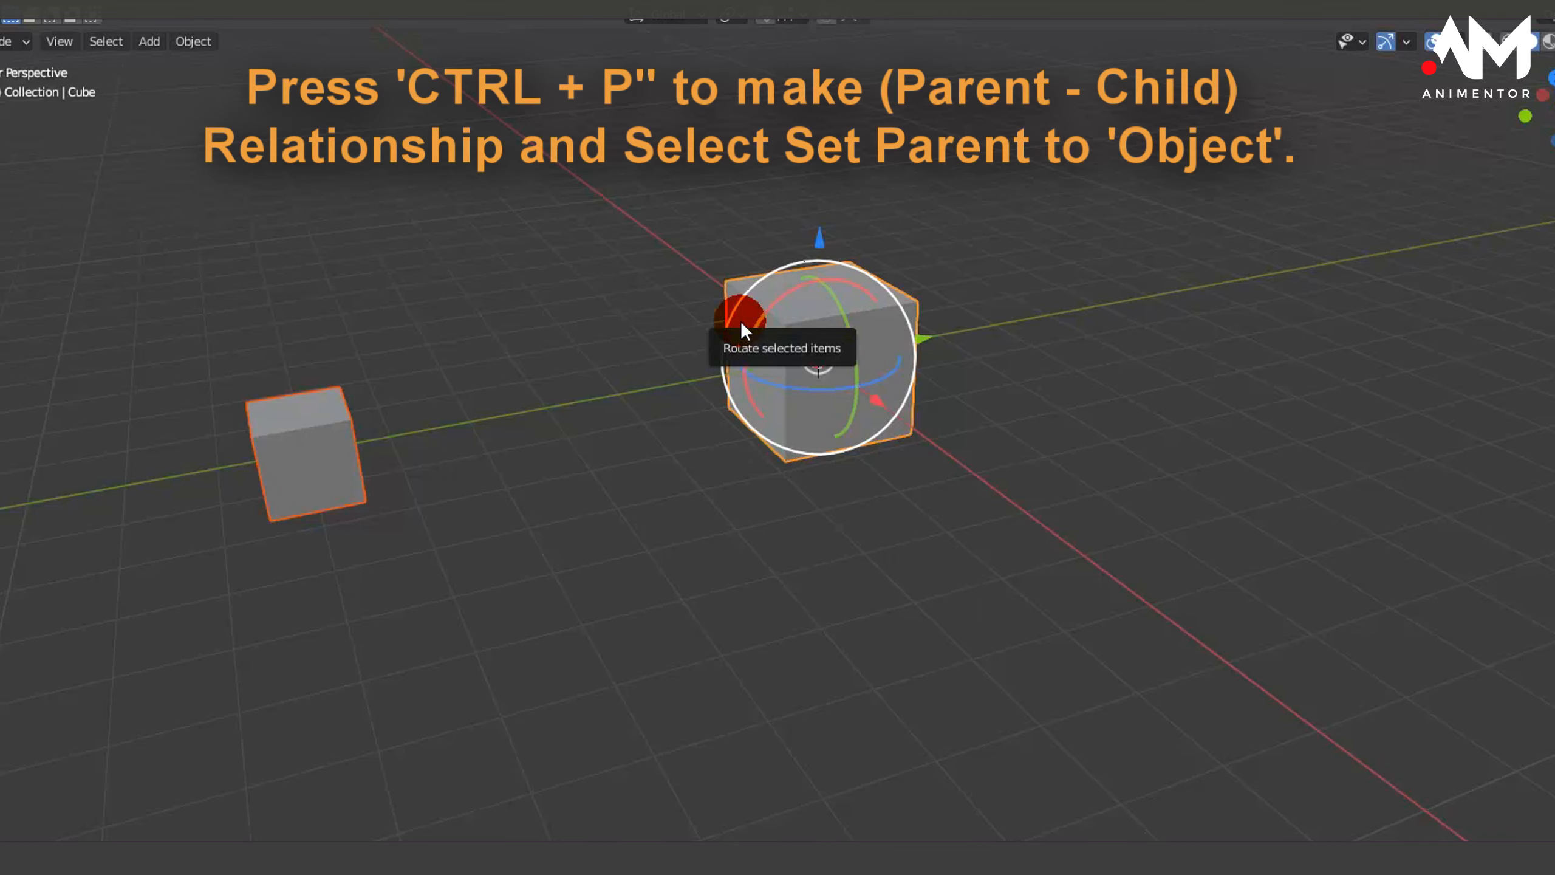
pyautogui.hotkey('ctrl', 'p')
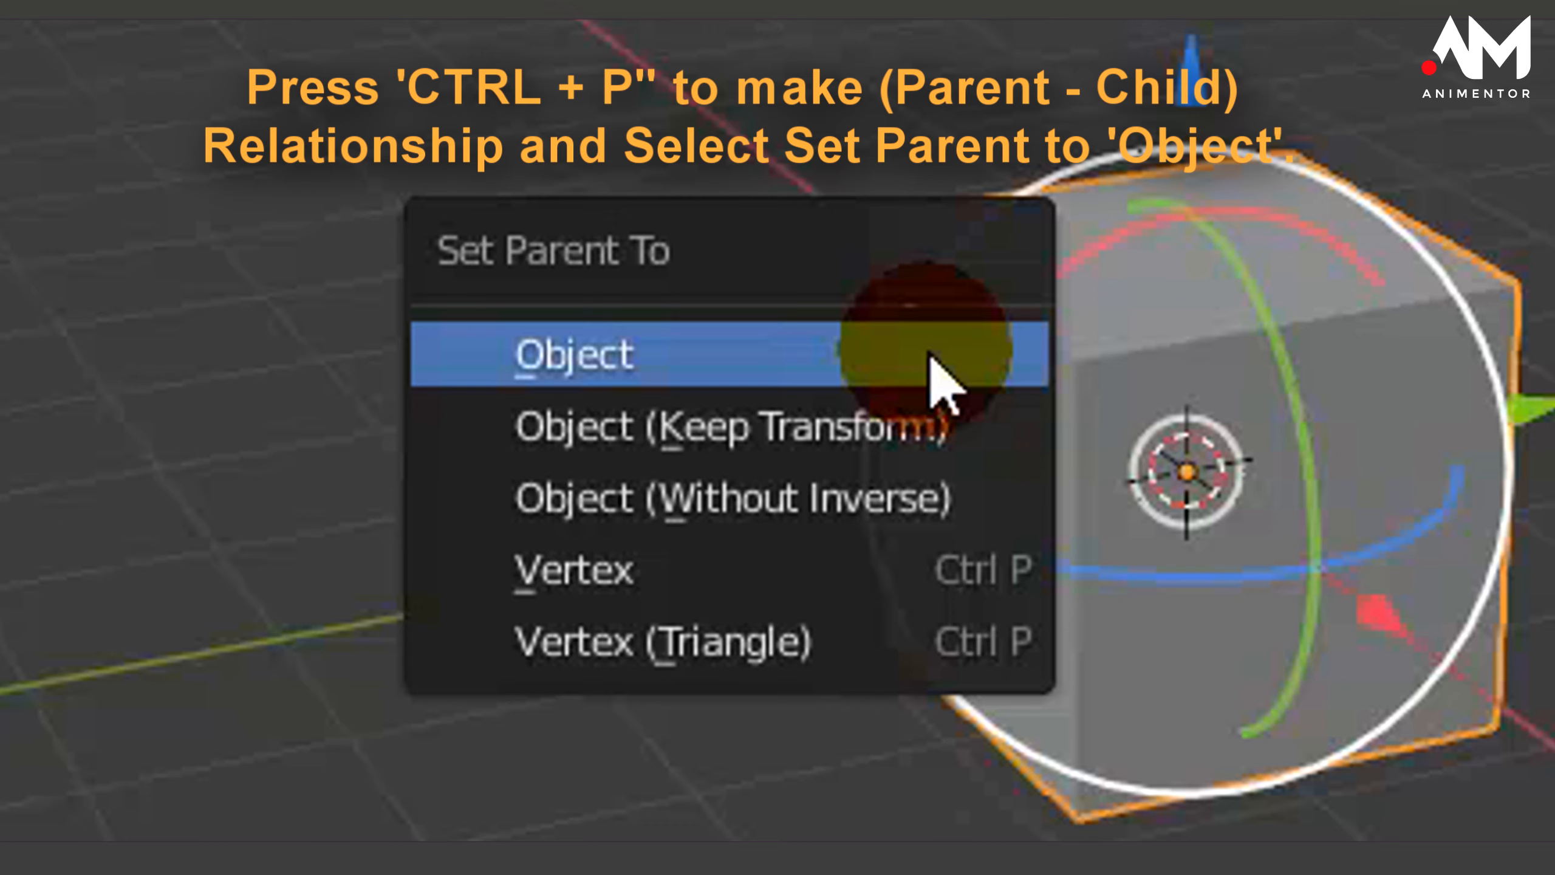
pyautogui.click(931, 362)
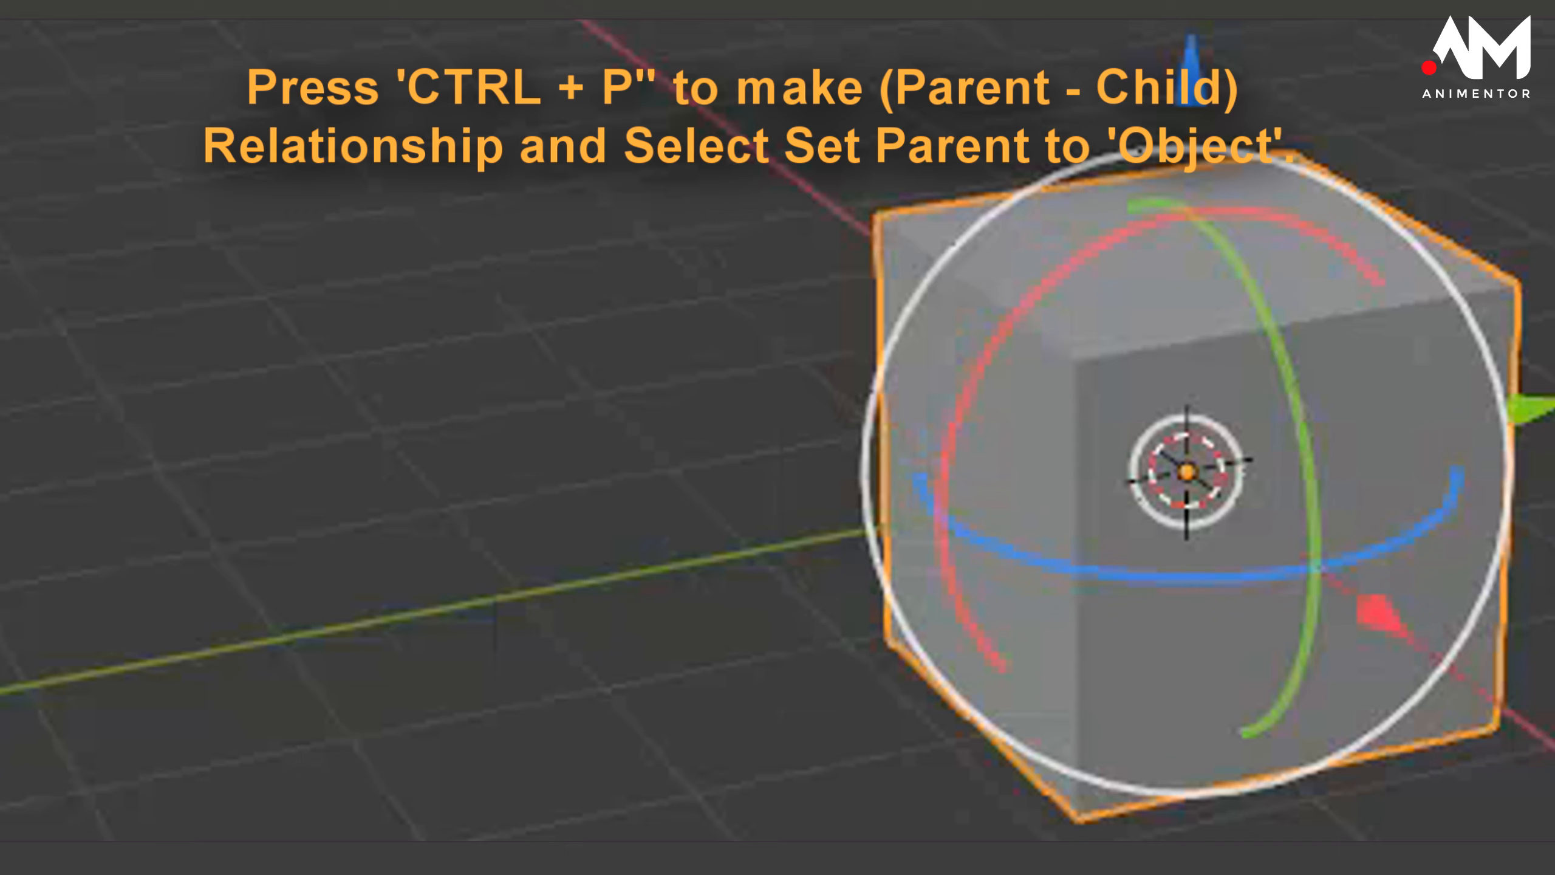
pyautogui.hotkey('alt', 'a')
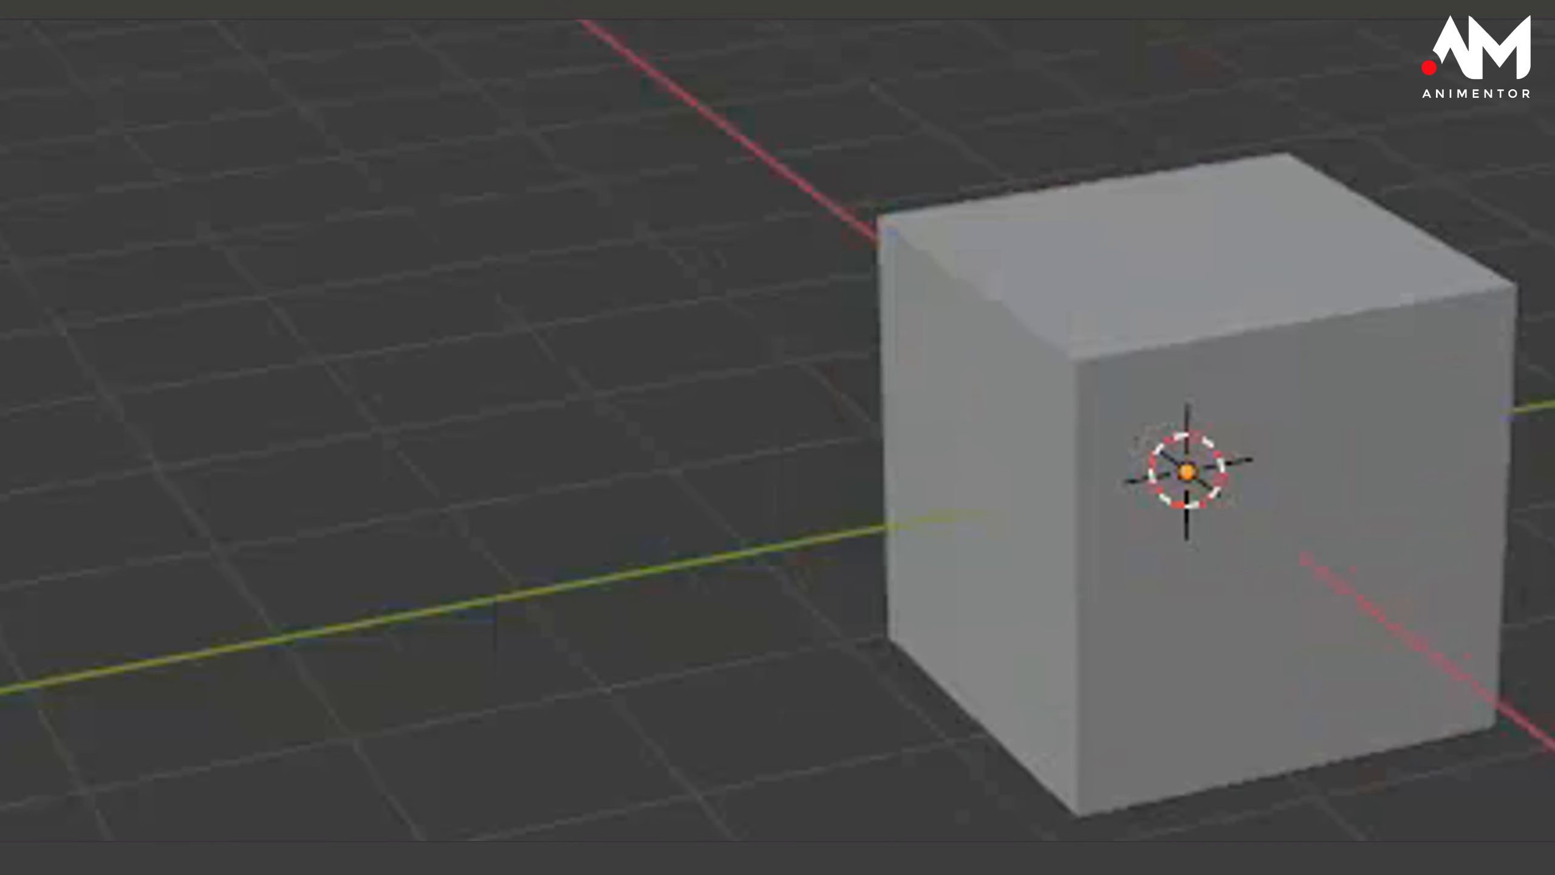
# Step: Try moving the large parent cube along the X axis, and undo the move
pyautogui.click(905, 263)
pyautogui.click(904, 263)
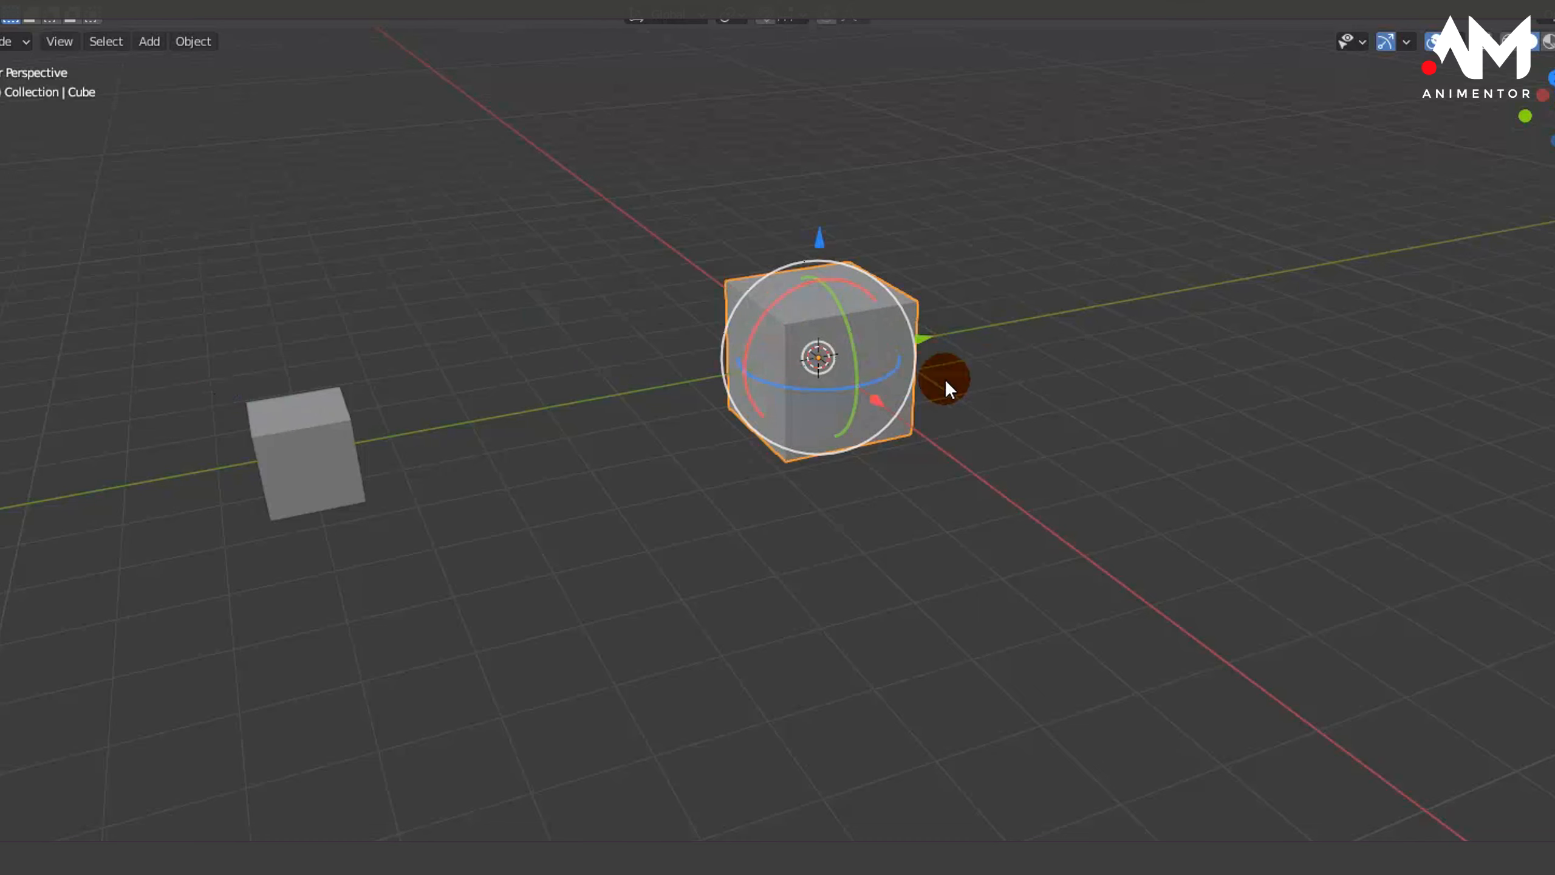
pyautogui.moveTo(879, 399); pyautogui.dragTo(786, 273)
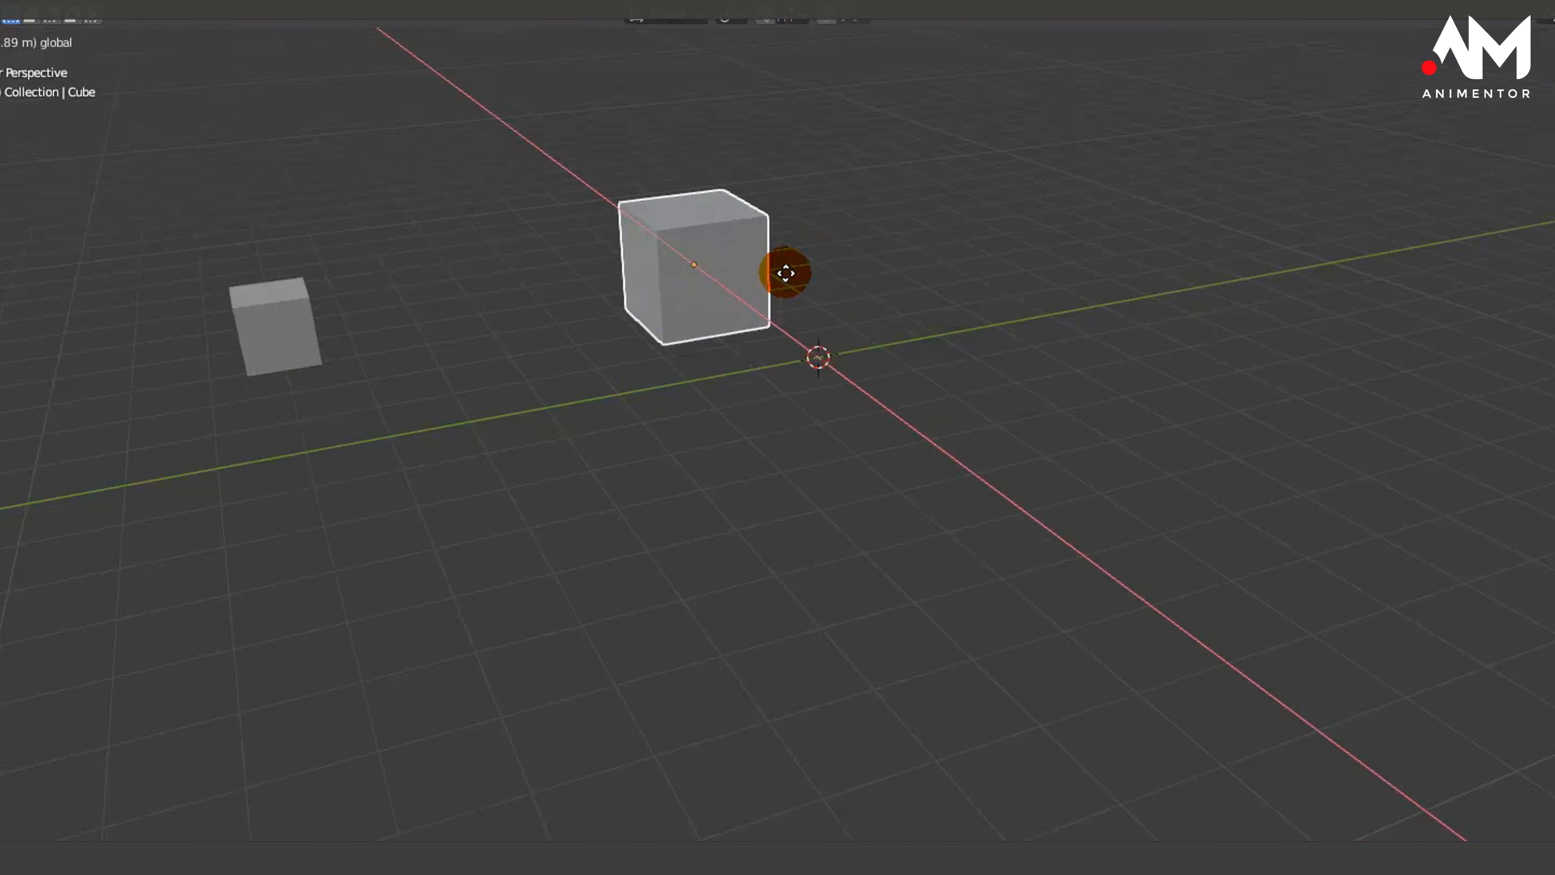
pyautogui.hotkey('ctrl', 'z')
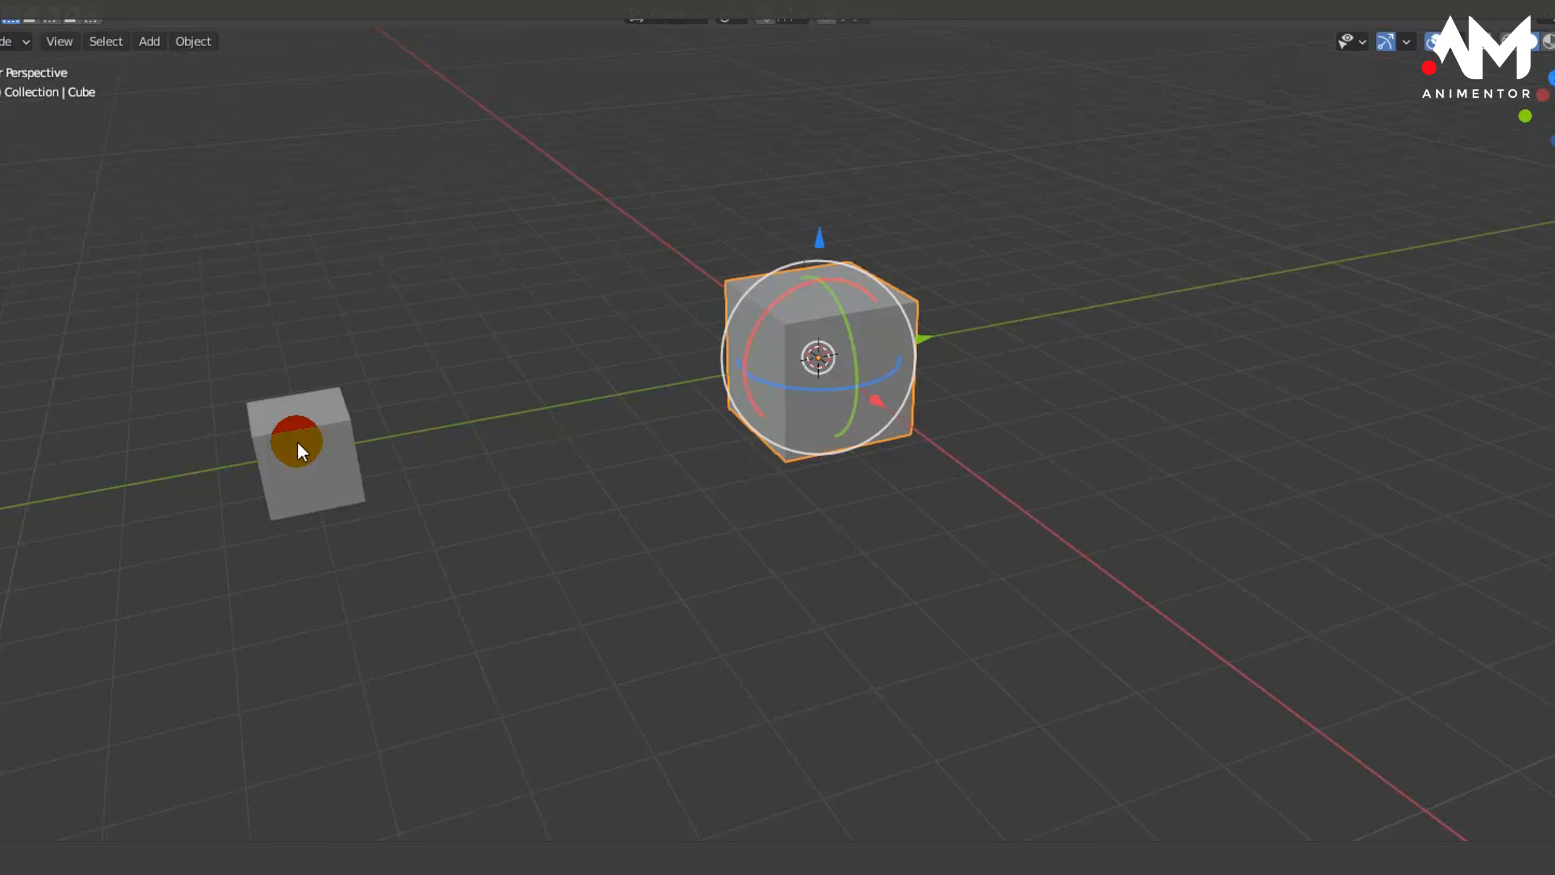
# Step: Examine the parent-child hierarchy of Cube and Cube.001 in the outliner, and clear the selection
pyautogui.click(296, 441)
pyautogui.click(727, 290)
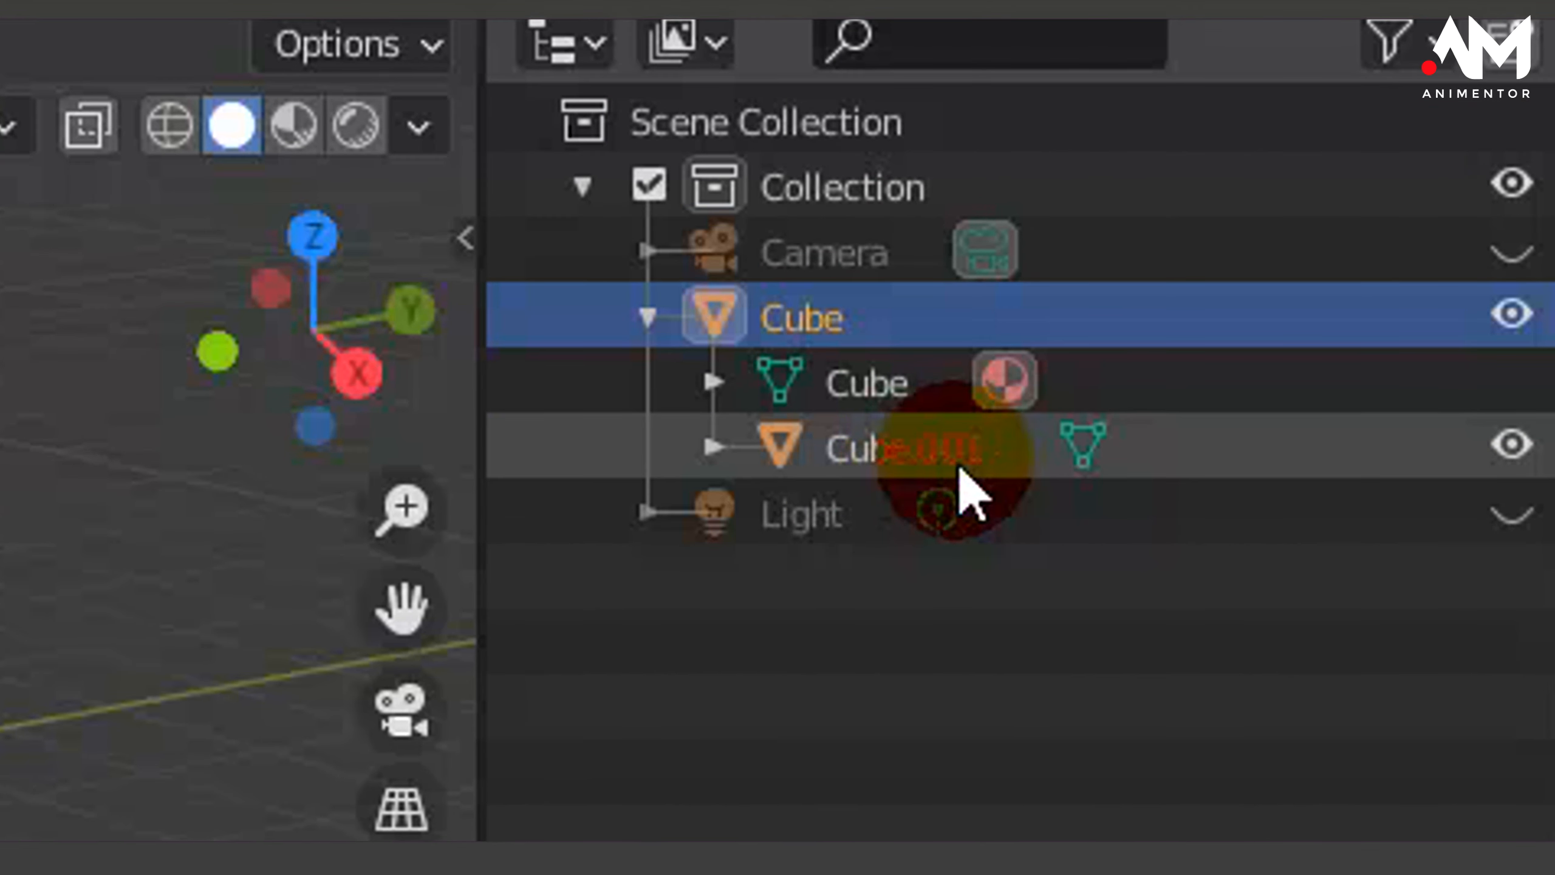
pyautogui.moveTo(983, 472)
pyautogui.mouseDown()
pyautogui.moveTo(833, 489)
pyautogui.moveTo(787, 348)
pyautogui.mouseUp()
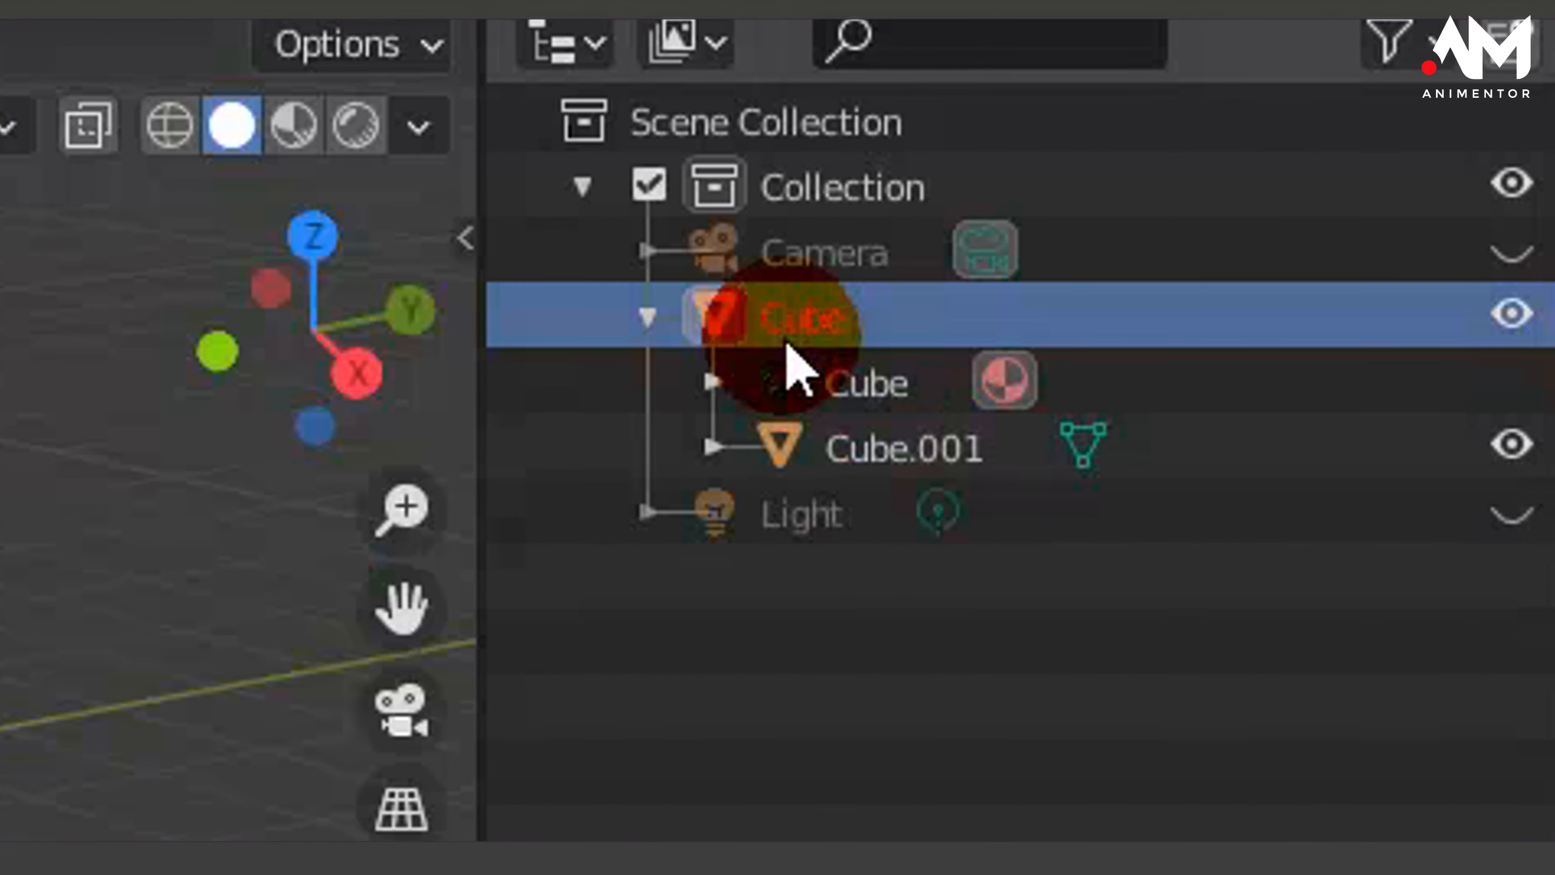
pyautogui.hotkey('alt', 'a')
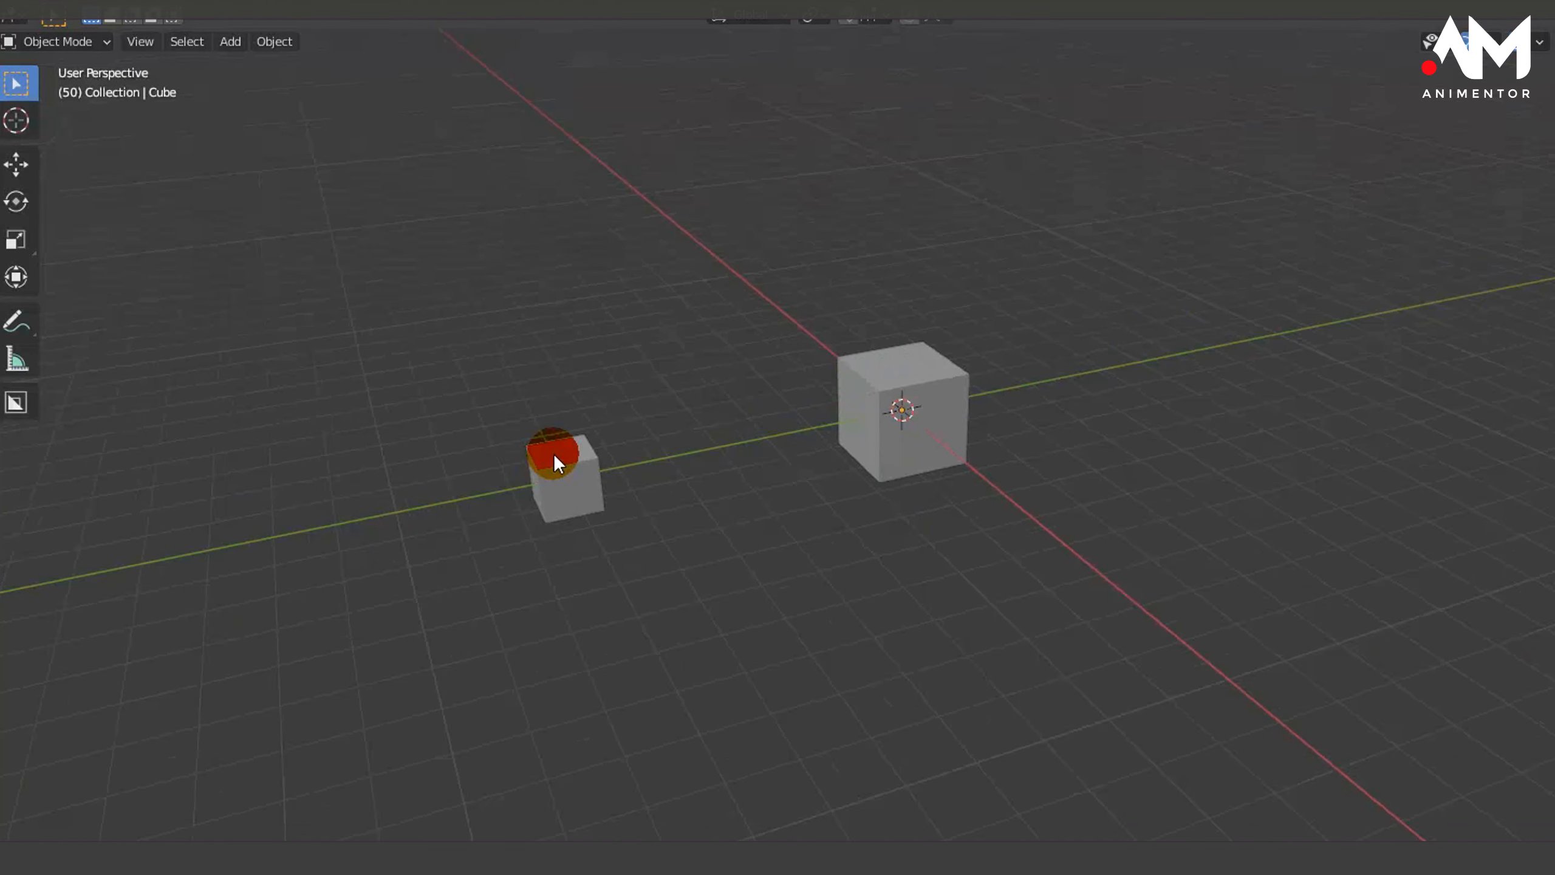
# Step: Insert a single keyframe on the small cube's Z rotation of 0° at frame 0
pyautogui.click(554, 453)
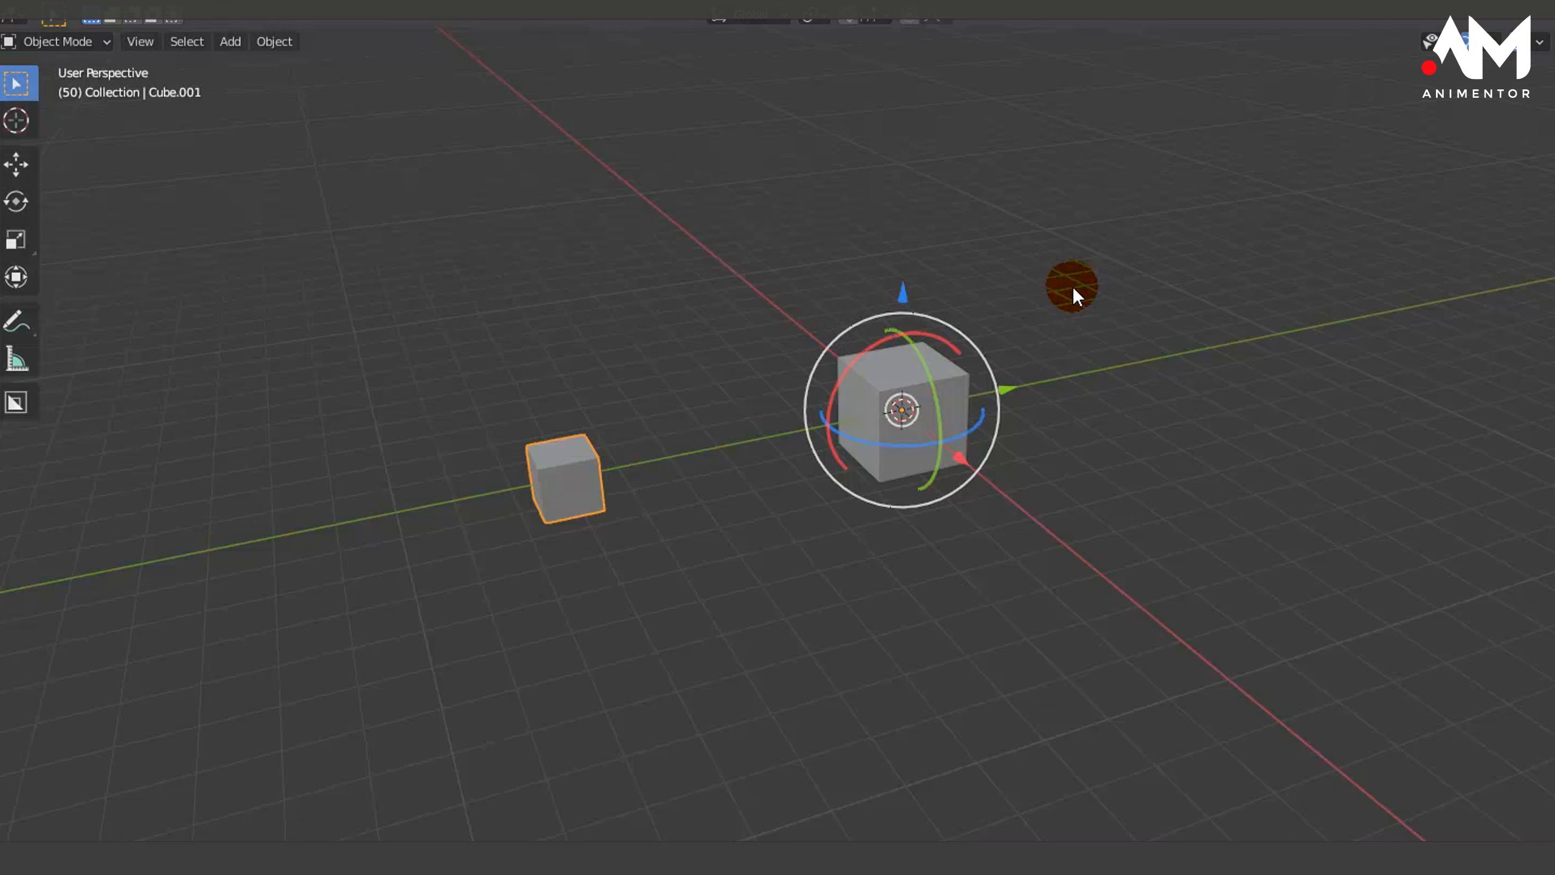
pyautogui.press('space')
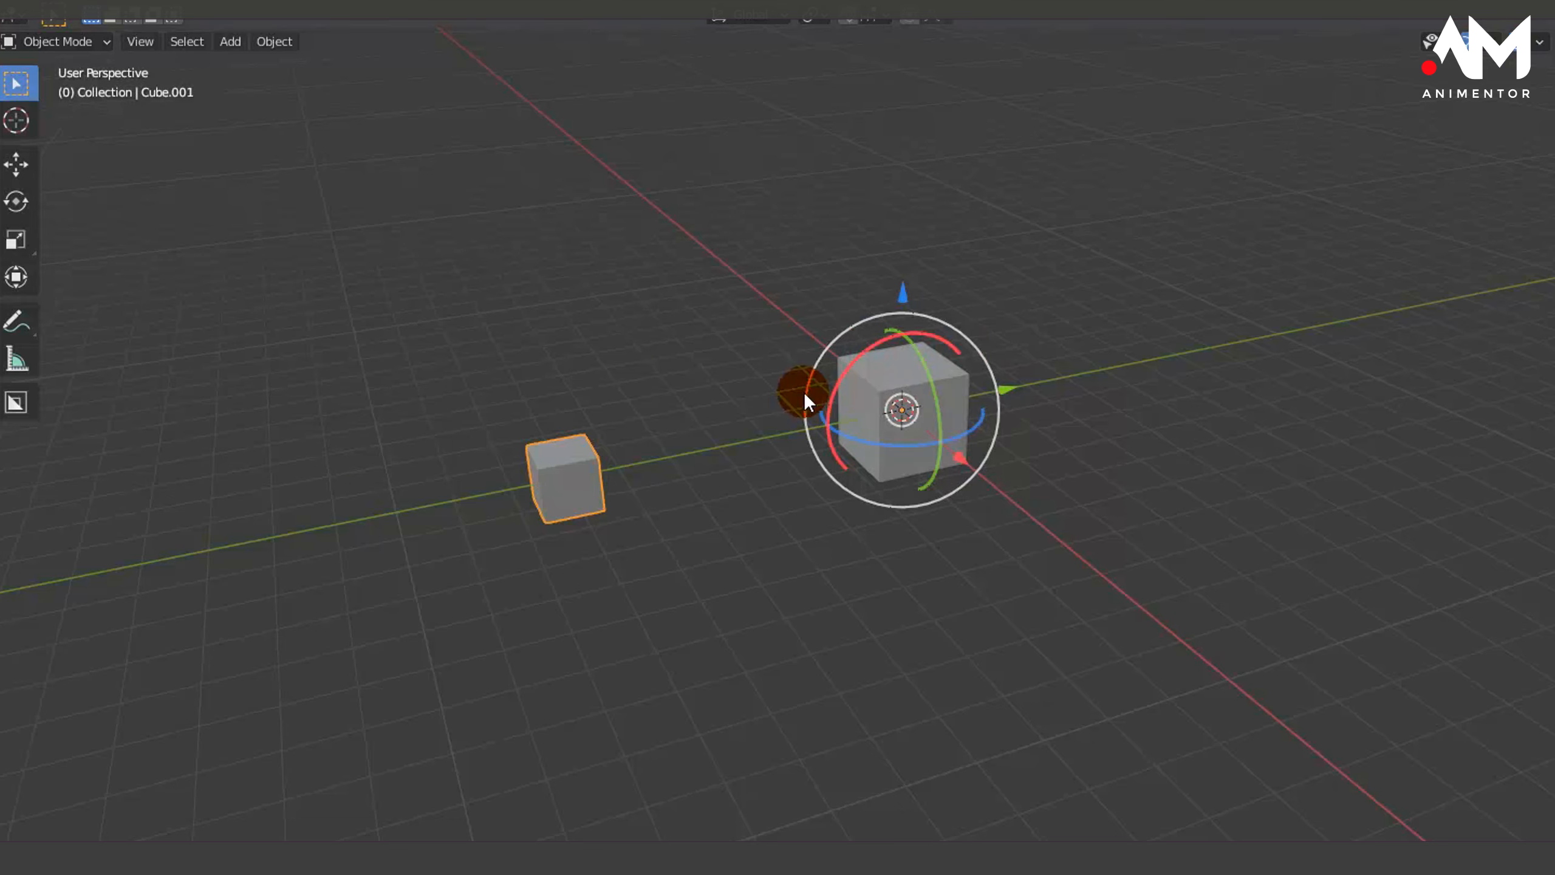
pyautogui.click(598, 341)
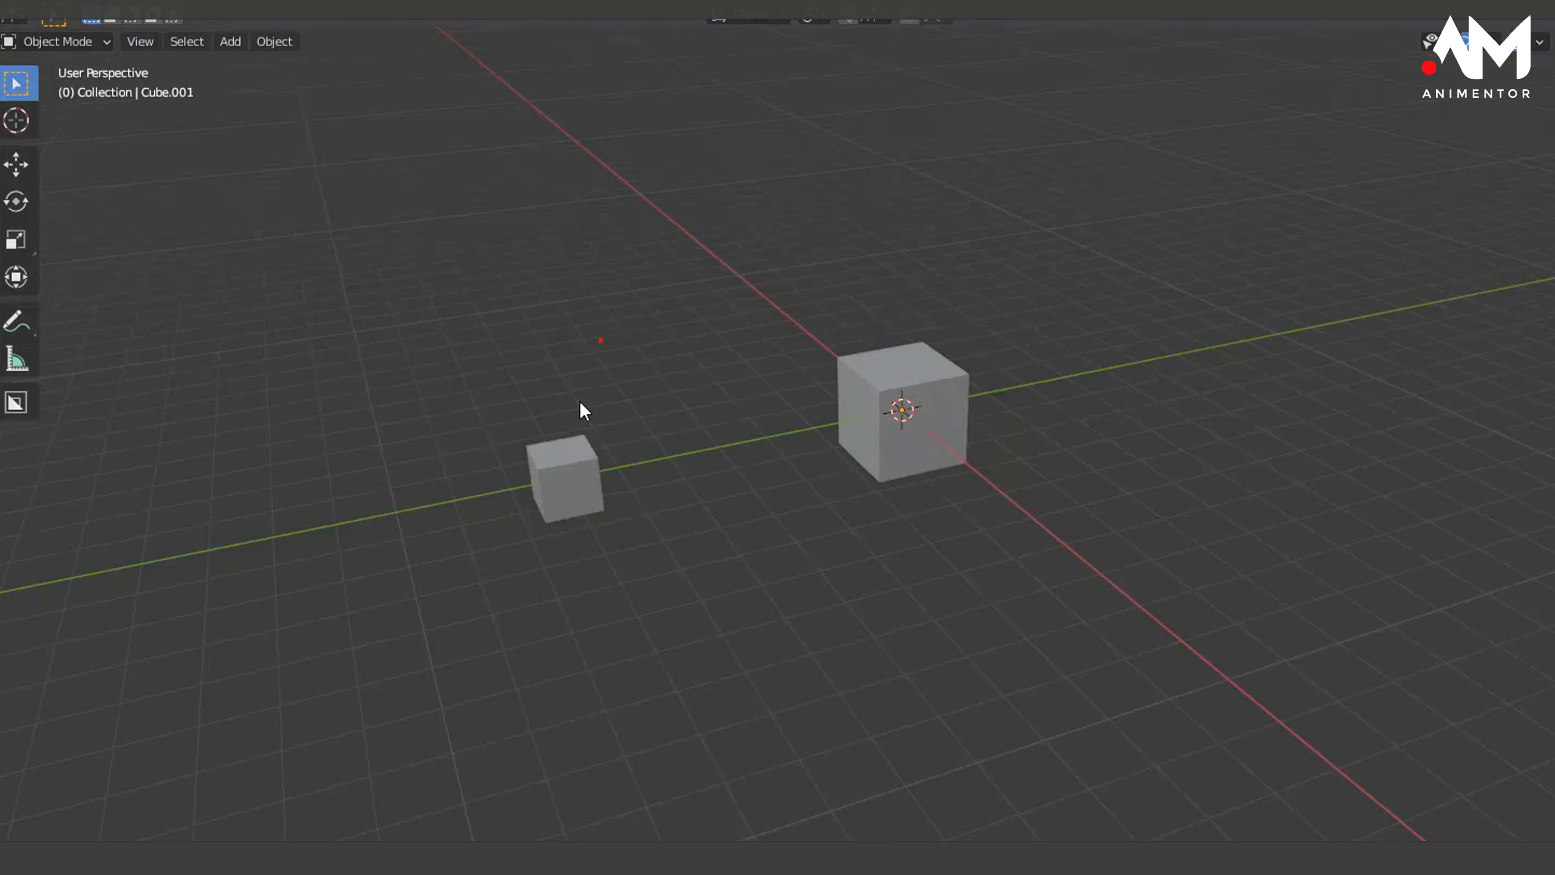
pyautogui.click(565, 452)
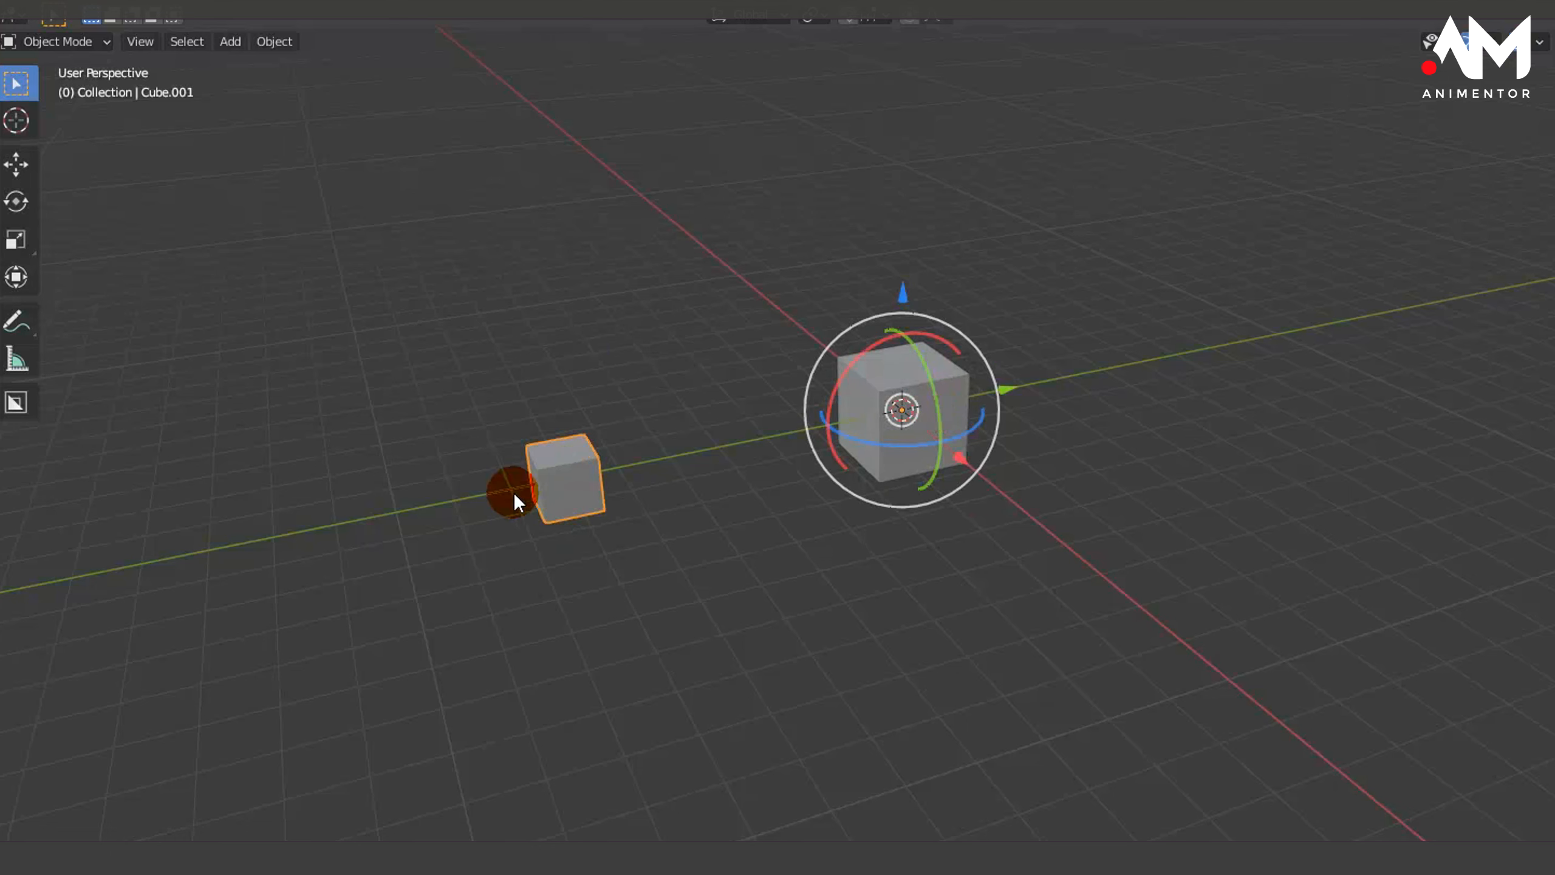
pyautogui.press('n')
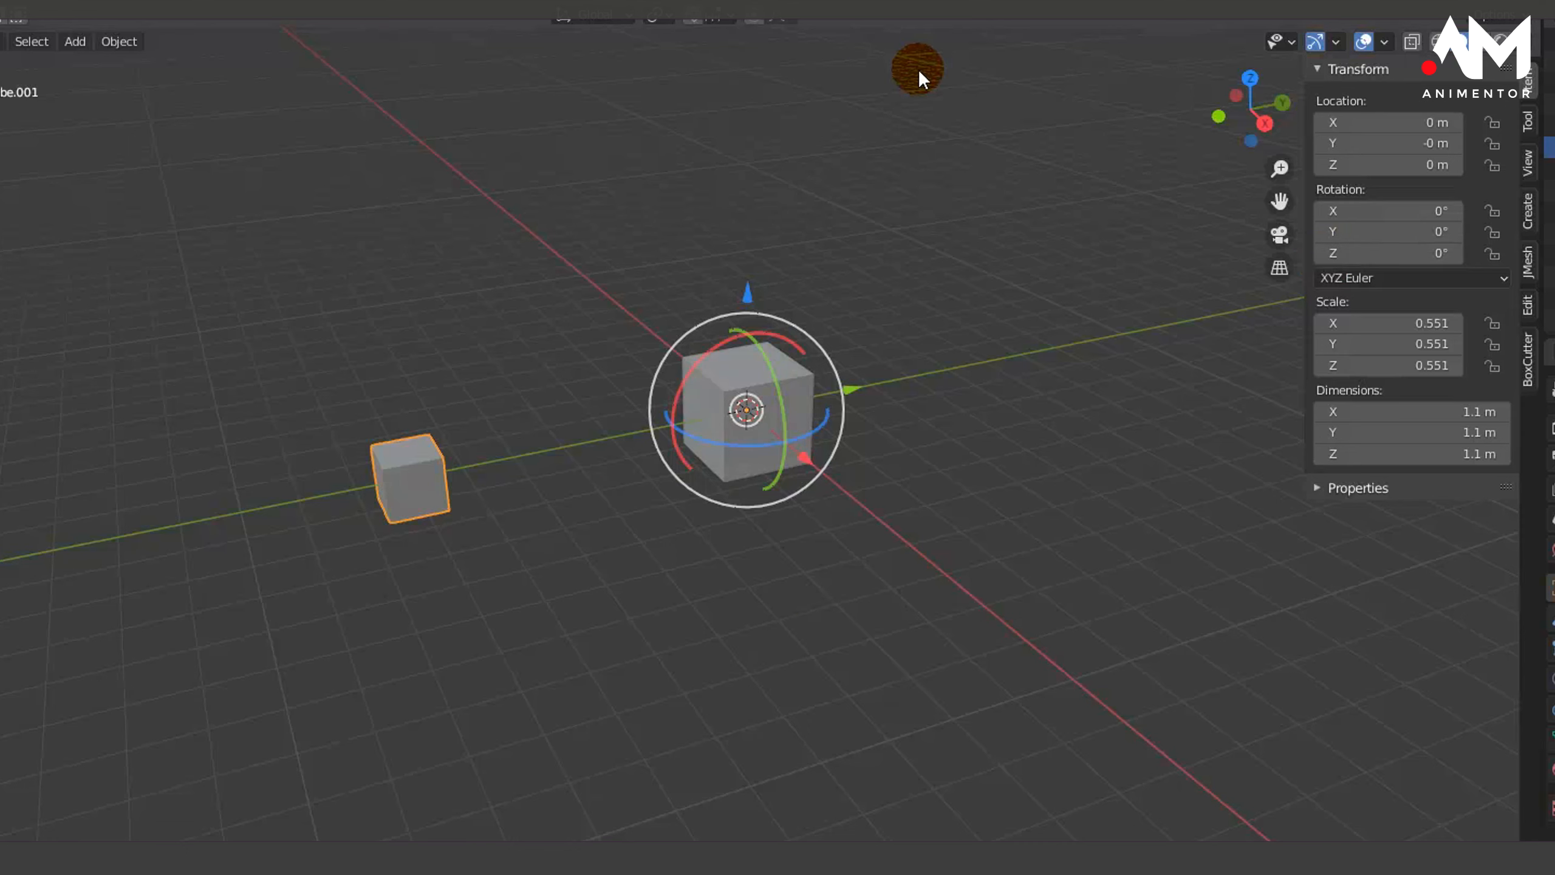
pyautogui.rightClick(1333, 253)
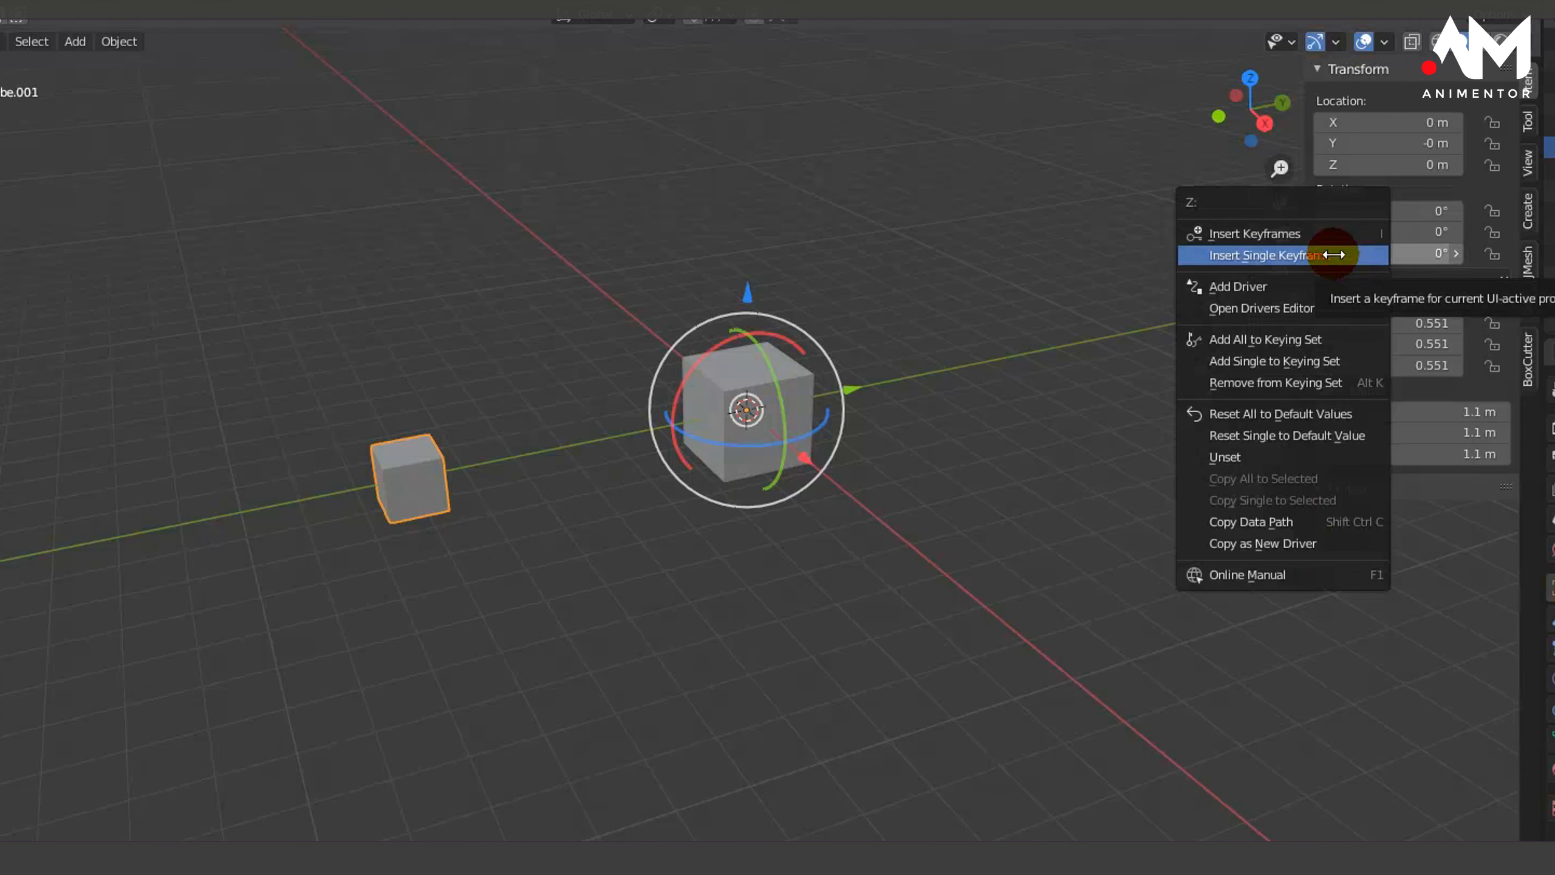
pyautogui.click(1276, 256)
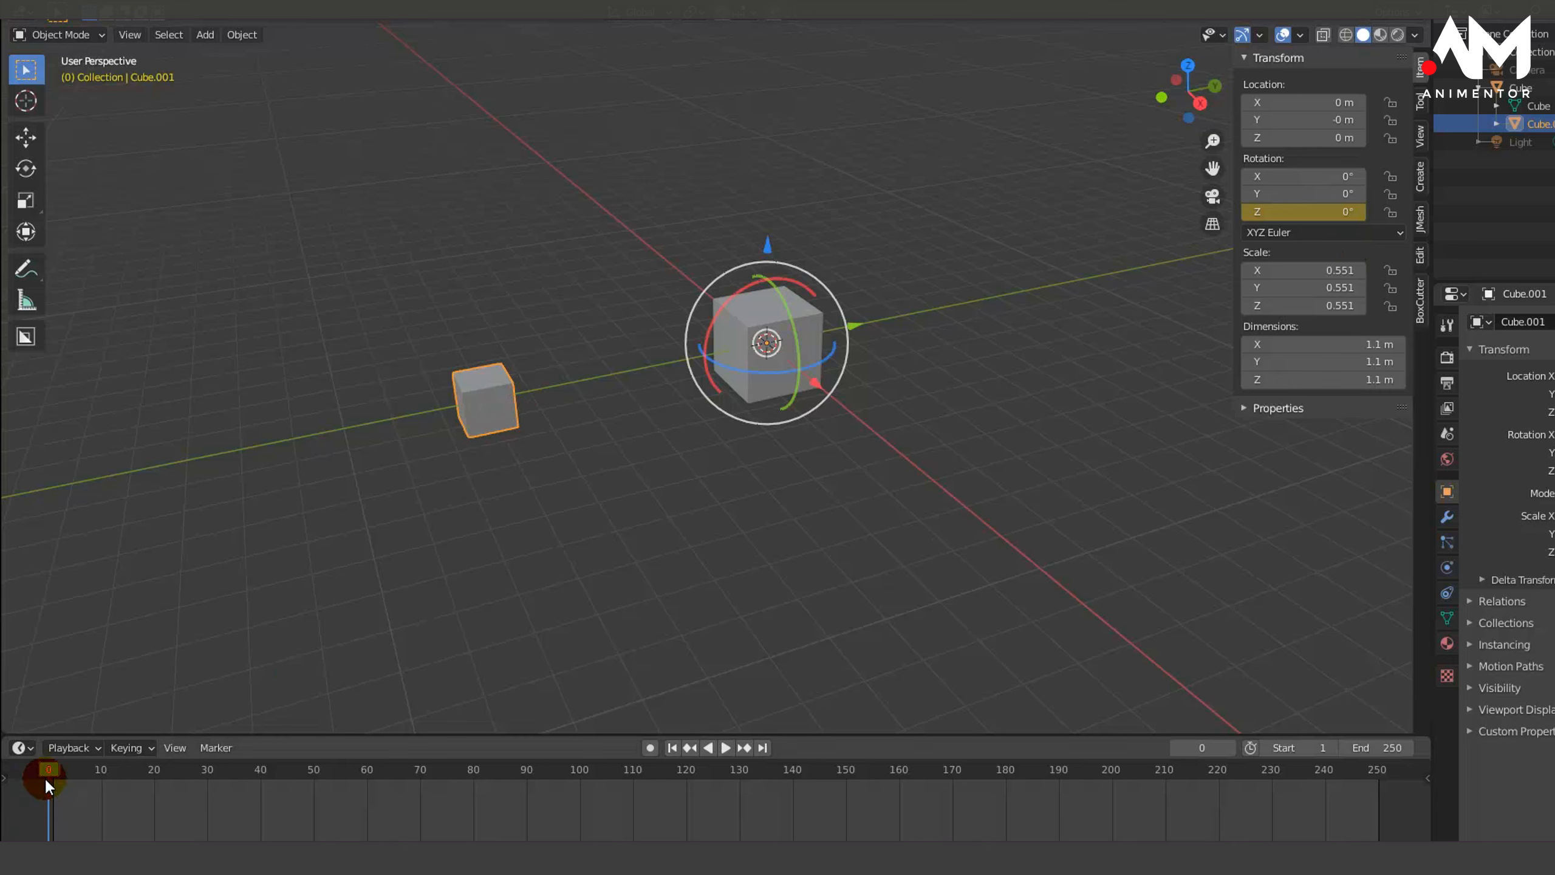
# Step: Set the small cube's Z rotation to 360° at frame 50
pyautogui.moveTo(49, 766); pyautogui.dragTo(314, 786)
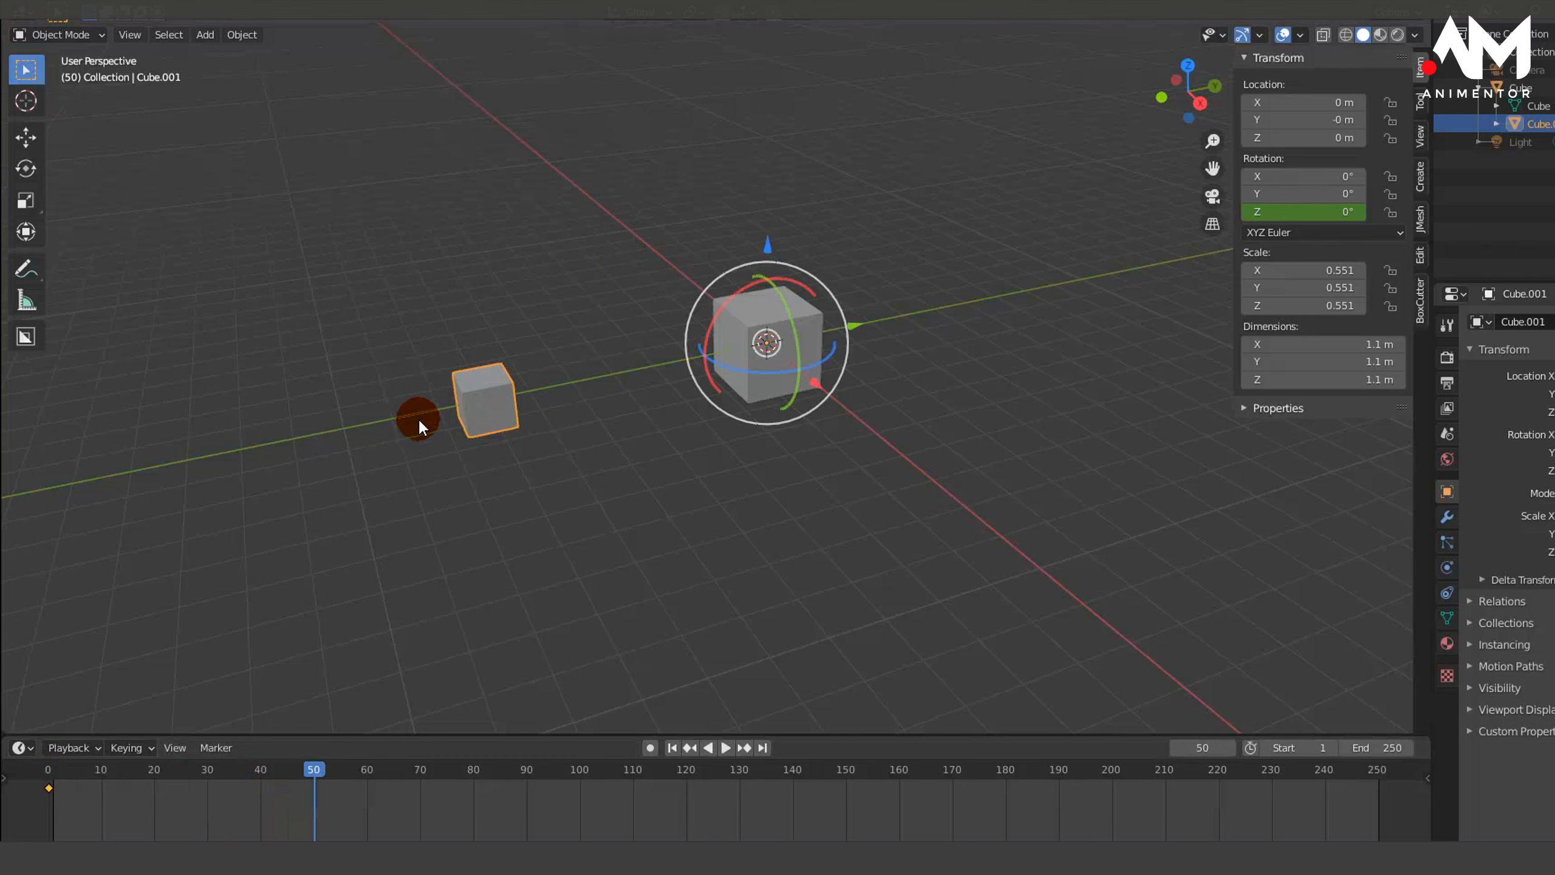
pyautogui.click(1337, 213)
pyautogui.write('360')
pyautogui.press('Return')
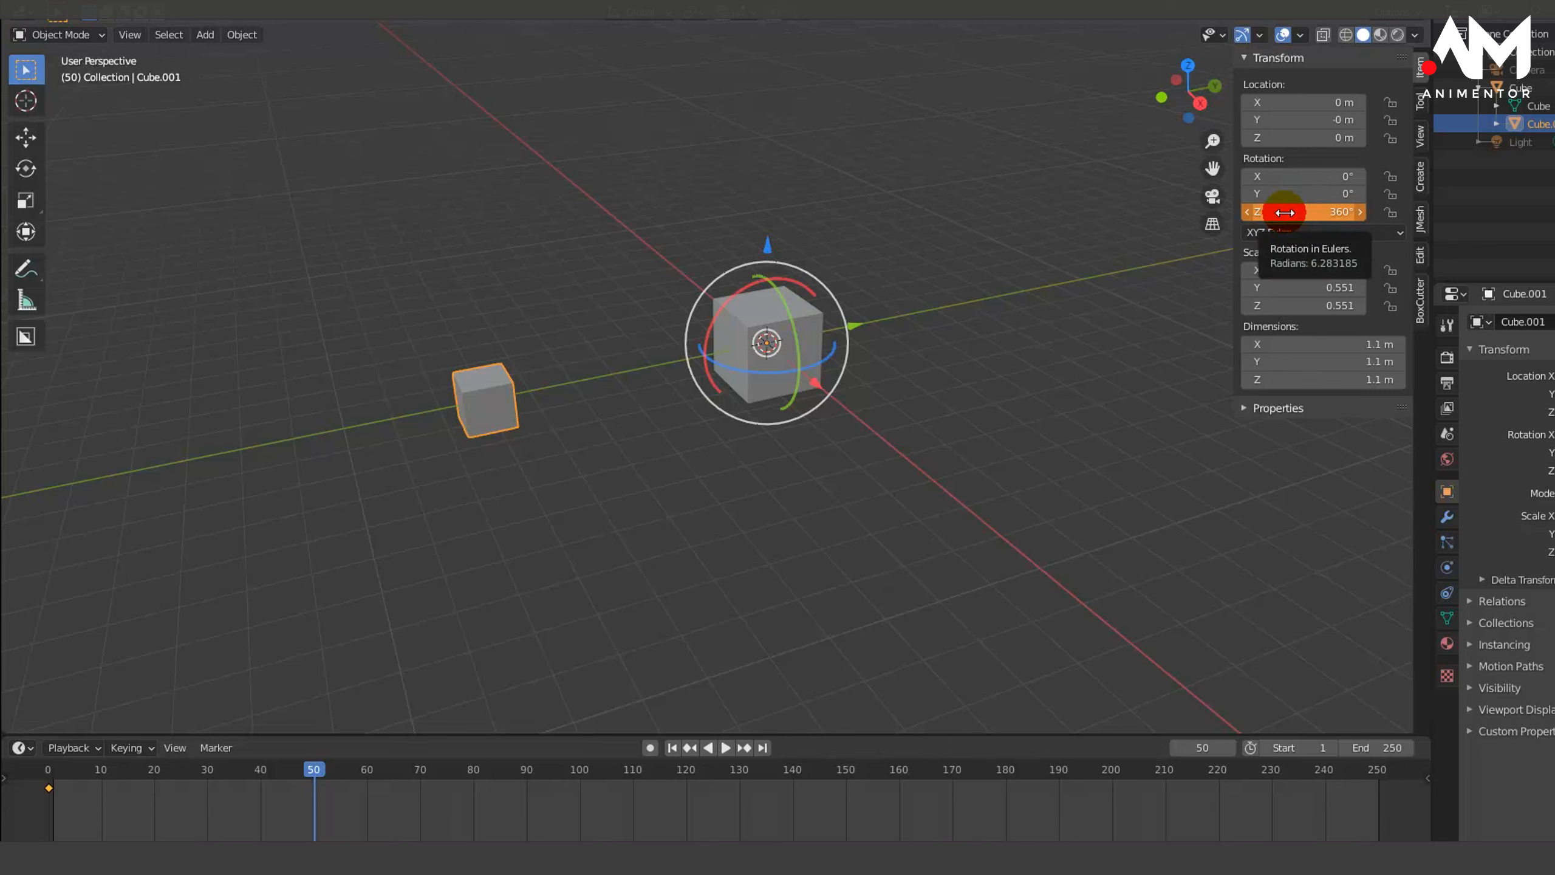
# Step: Insert a single keyframe on the small cube's Z rotation at frame 50, and play back the orbit animation
pyautogui.rightClick(1320, 212)
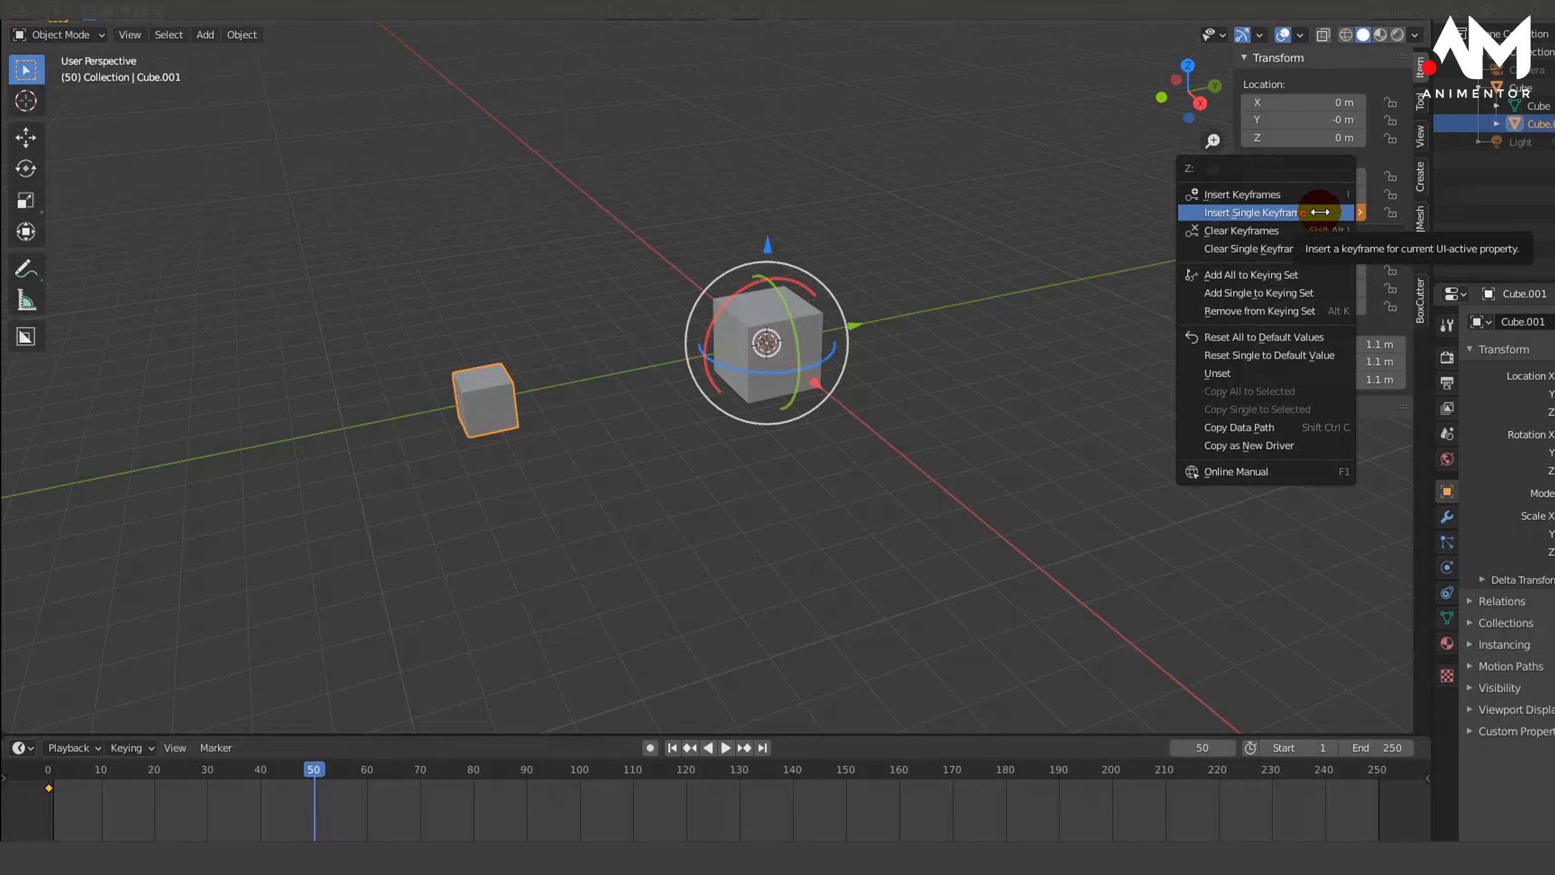
pyautogui.click(1319, 211)
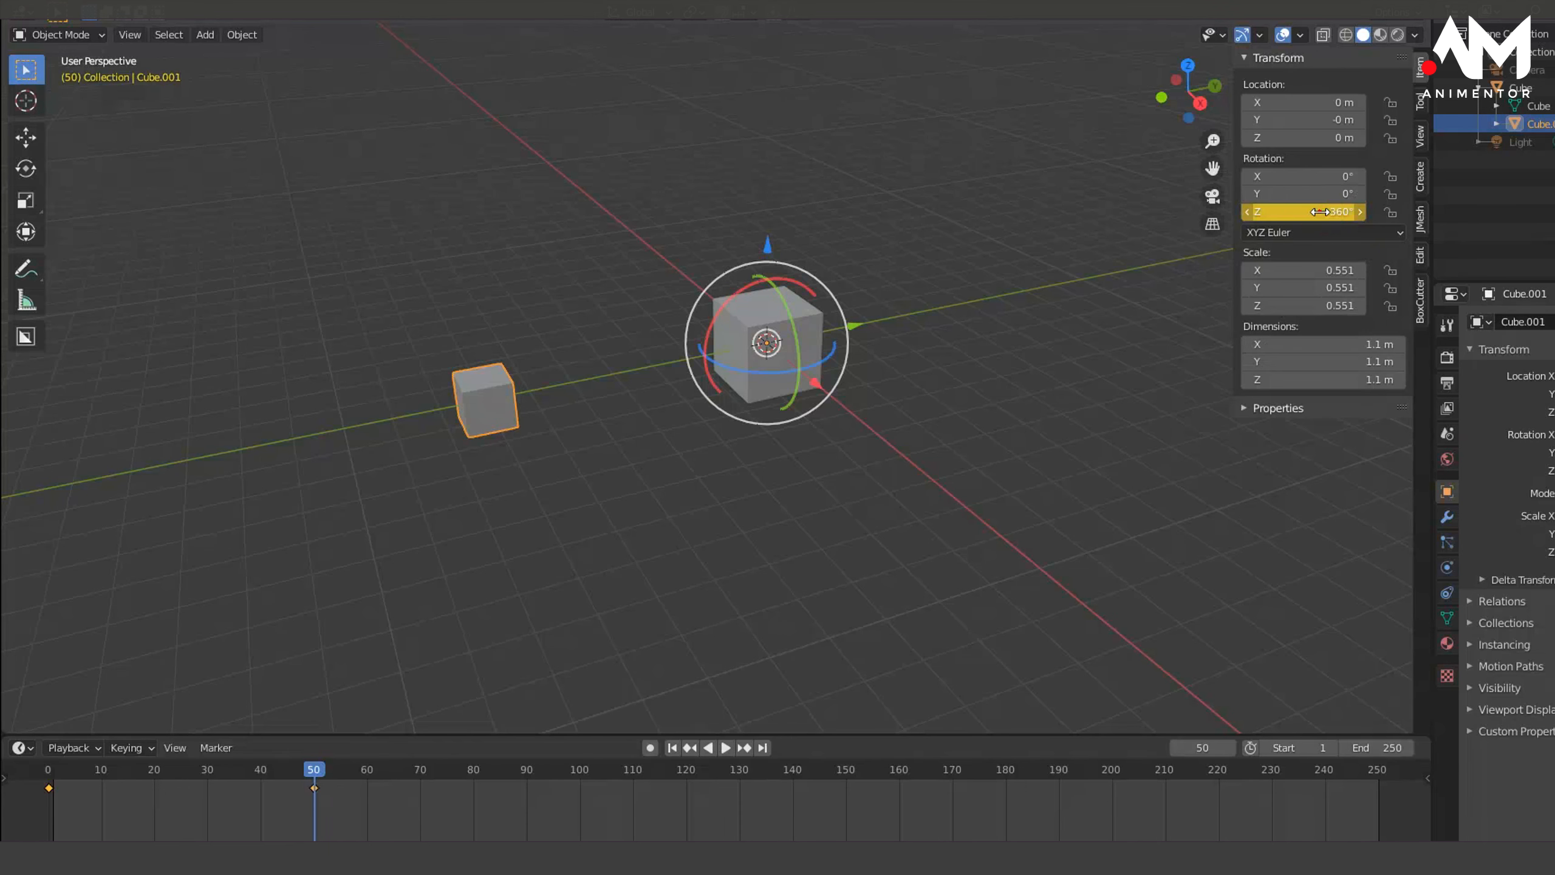
pyautogui.hotkey('shift', 'ctrl', 'space')
pyautogui.moveTo(225, 790); pyautogui.dragTo(1372, 789)
pyautogui.press('space')
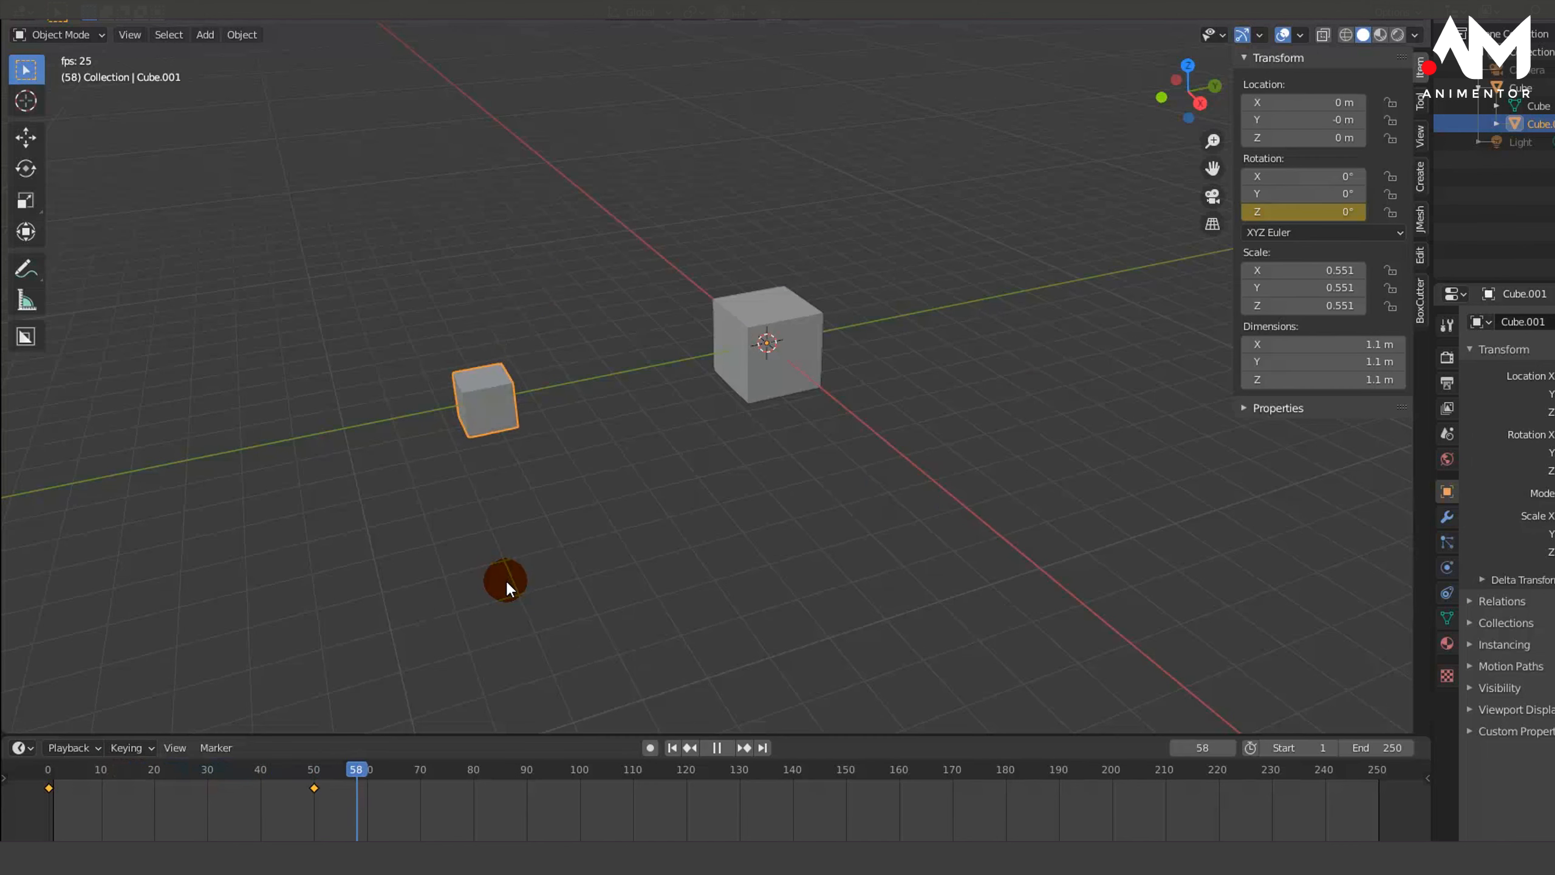
pyautogui.press('space')
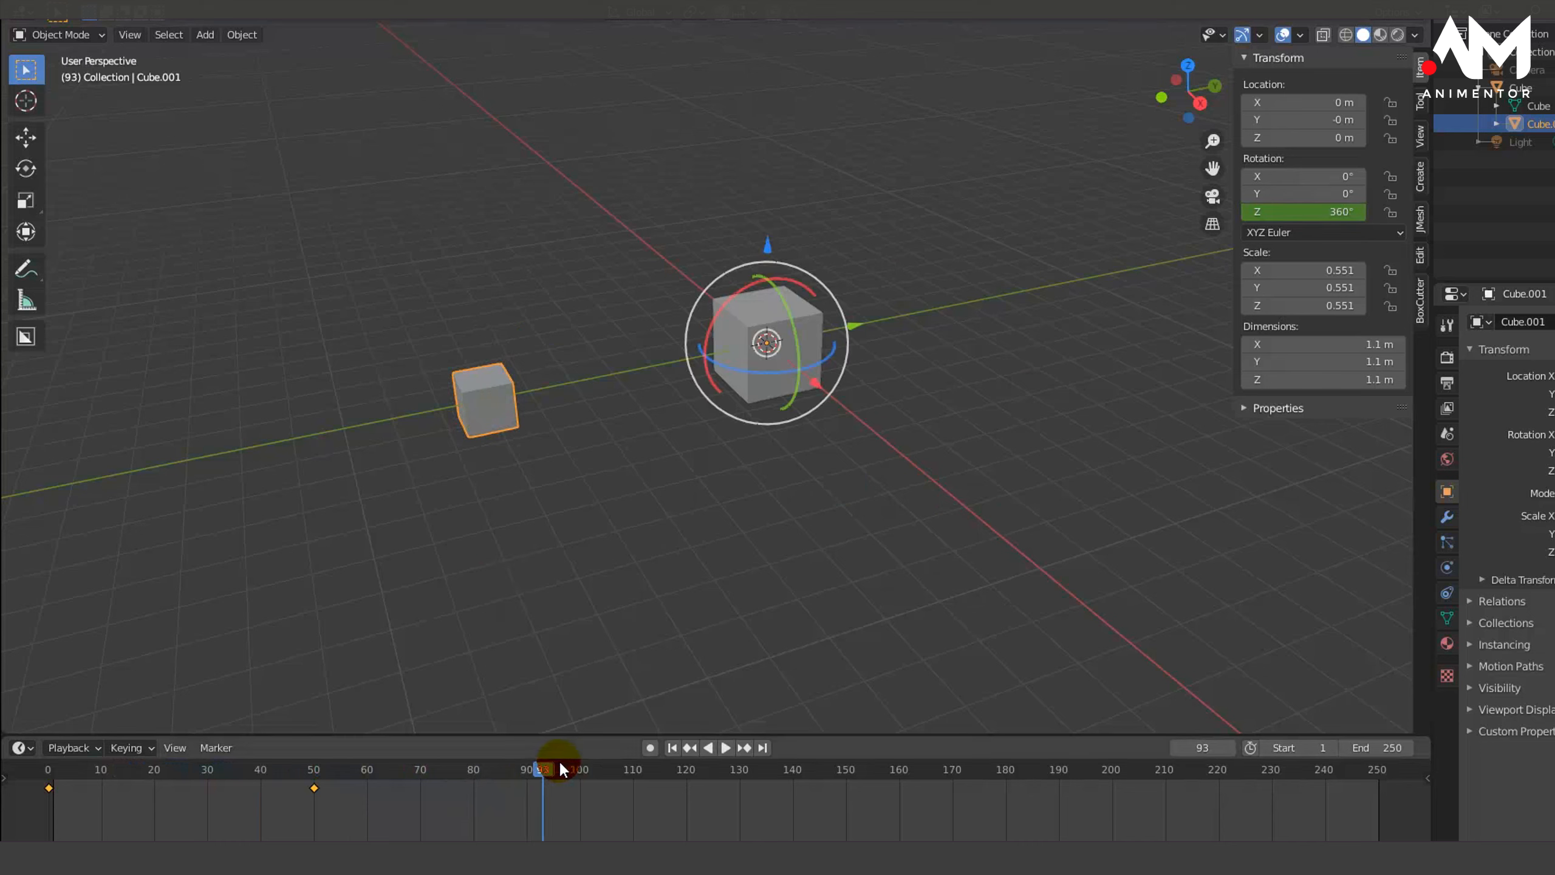
pyautogui.moveTo(559, 759); pyautogui.dragTo(1408, 791)
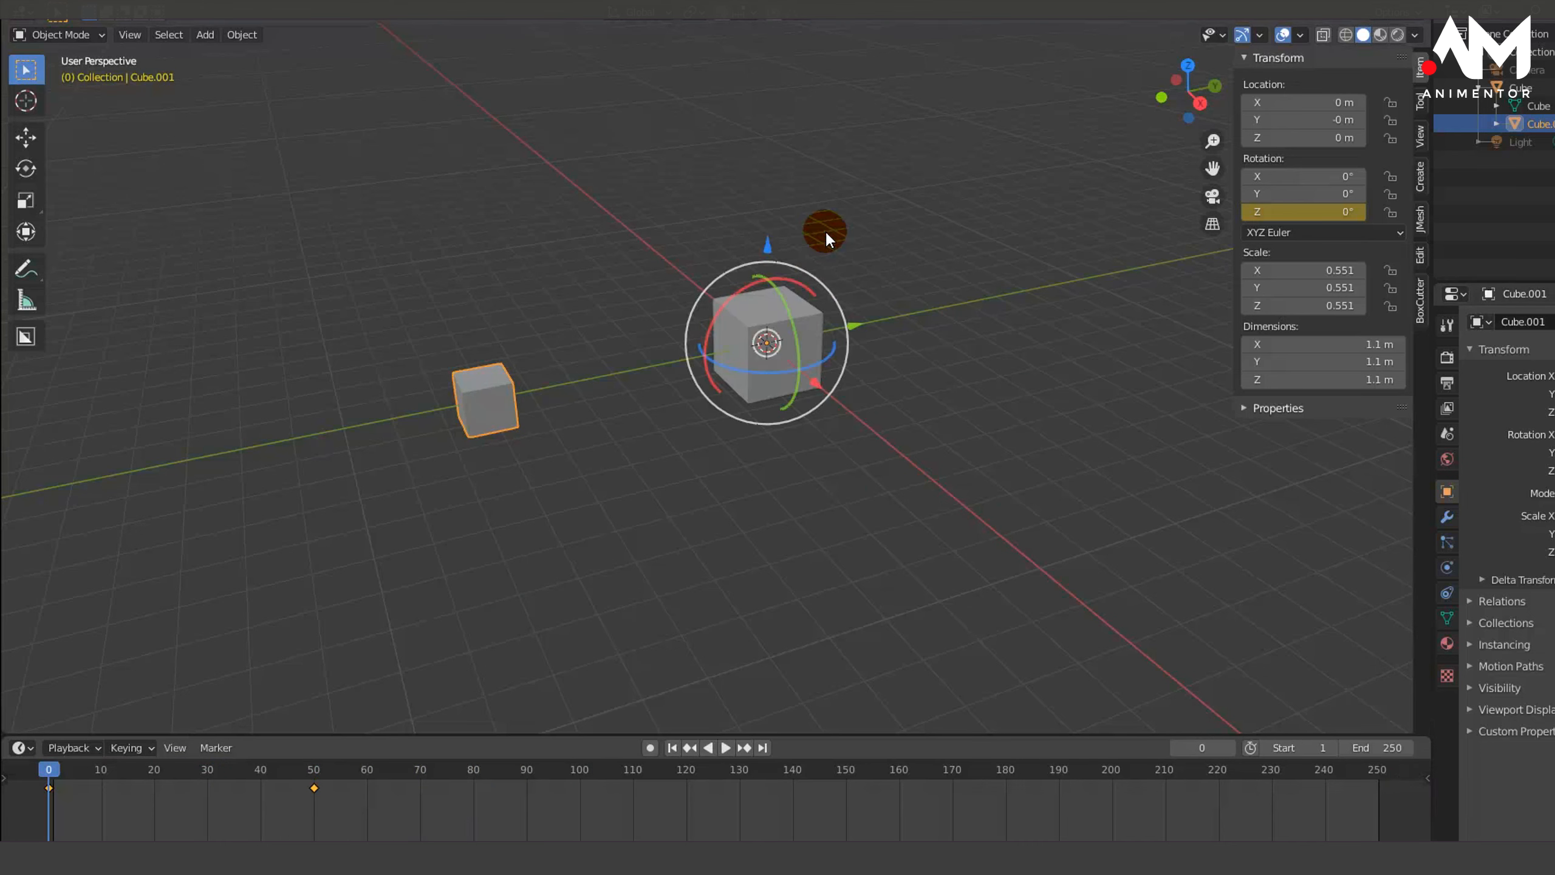
# Step: Insert a single keyframe on the large parent cube's Y location of 0 m at frame 0
pyautogui.click(811, 343)
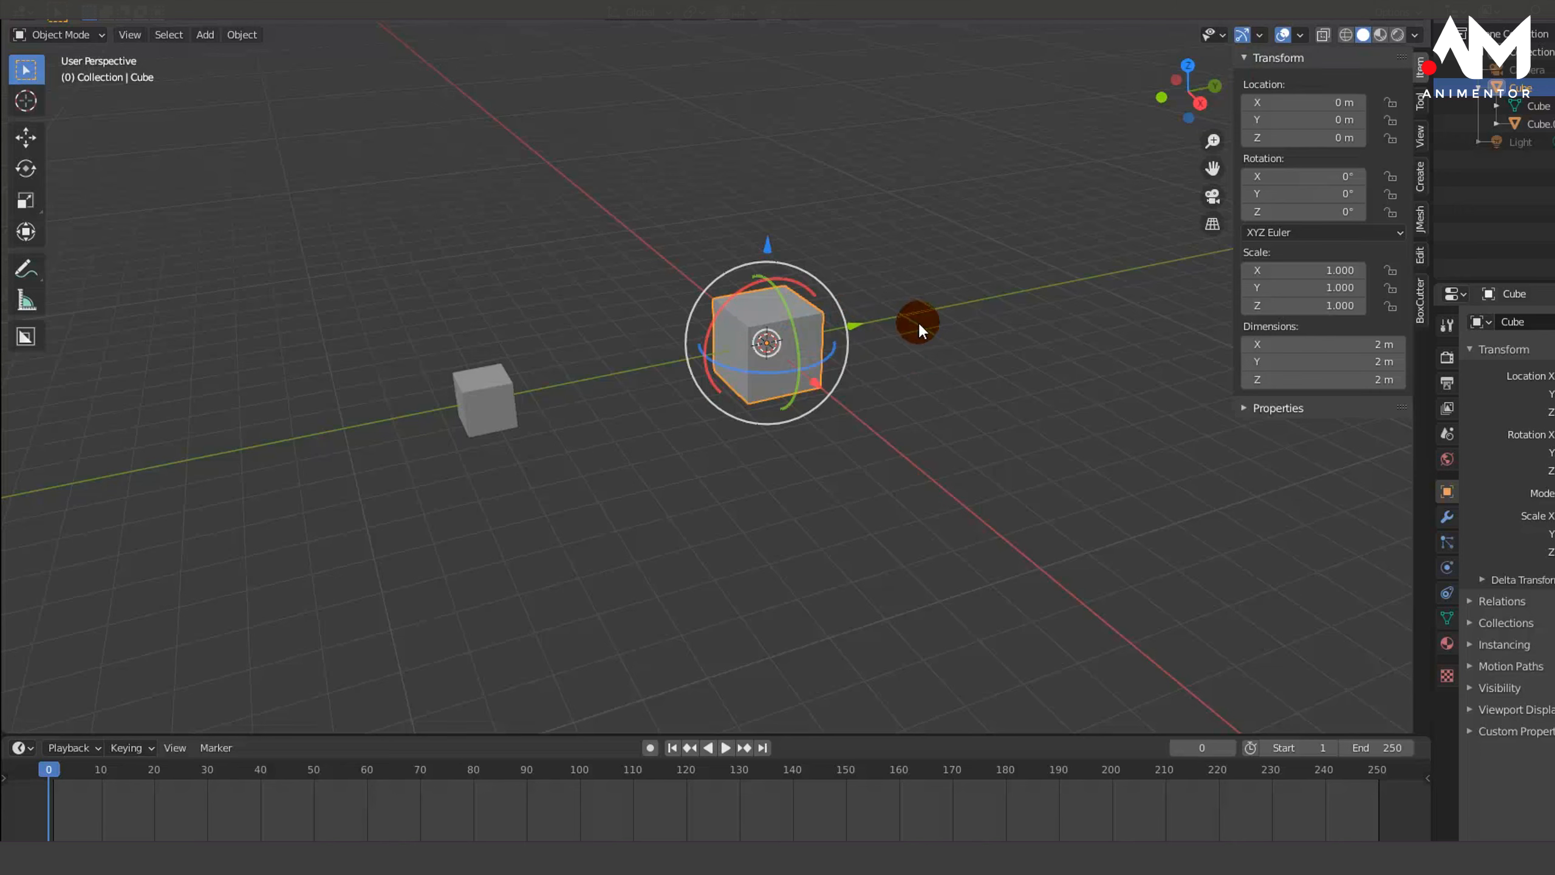
pyautogui.rightClick(1310, 118)
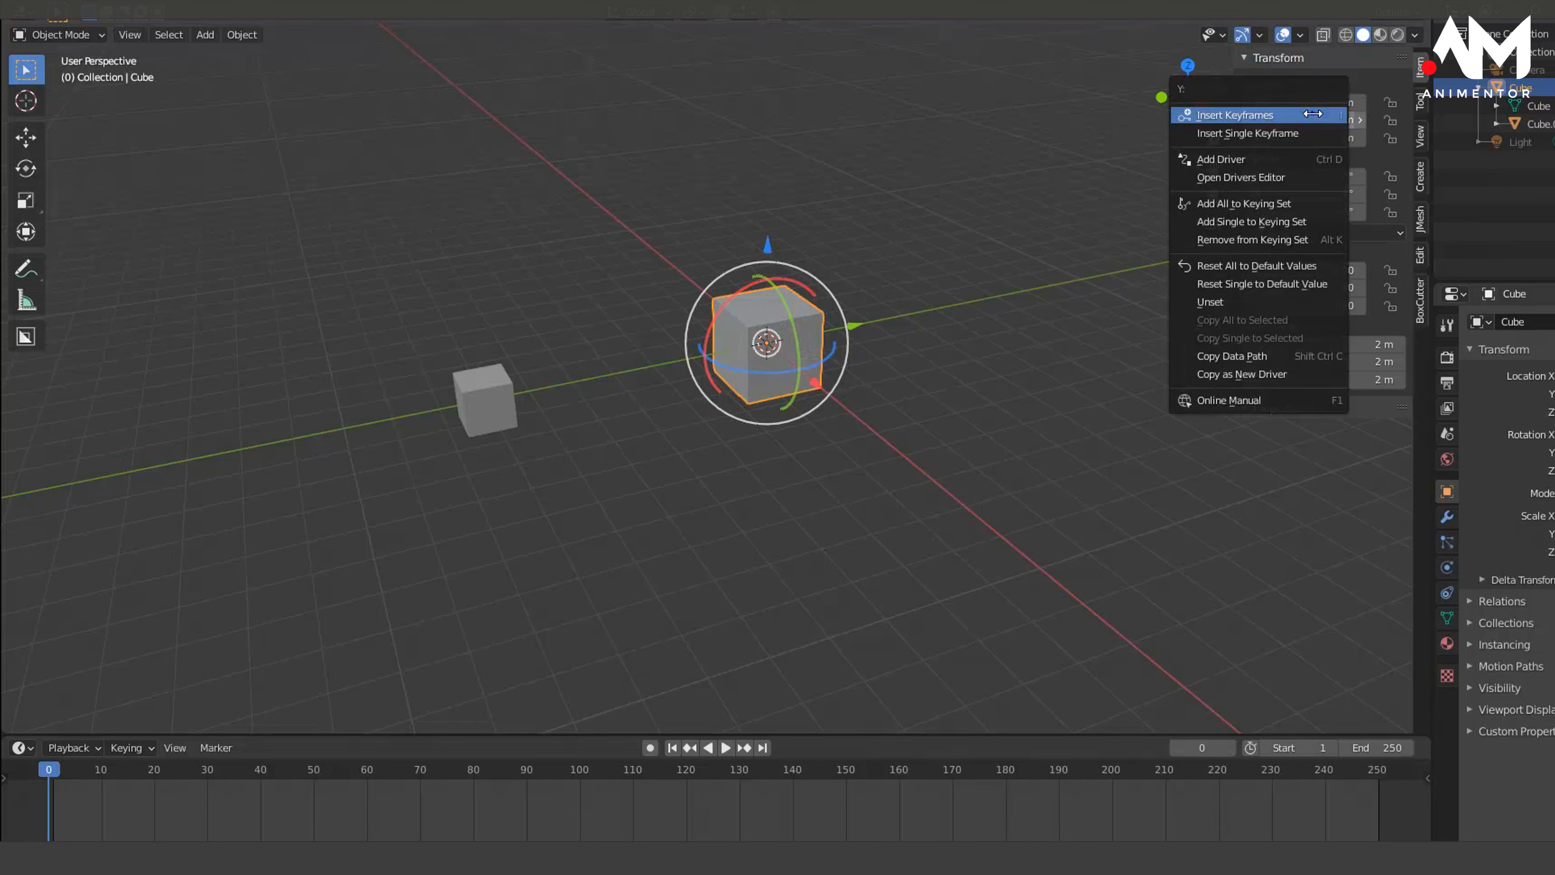
pyautogui.click(1279, 134)
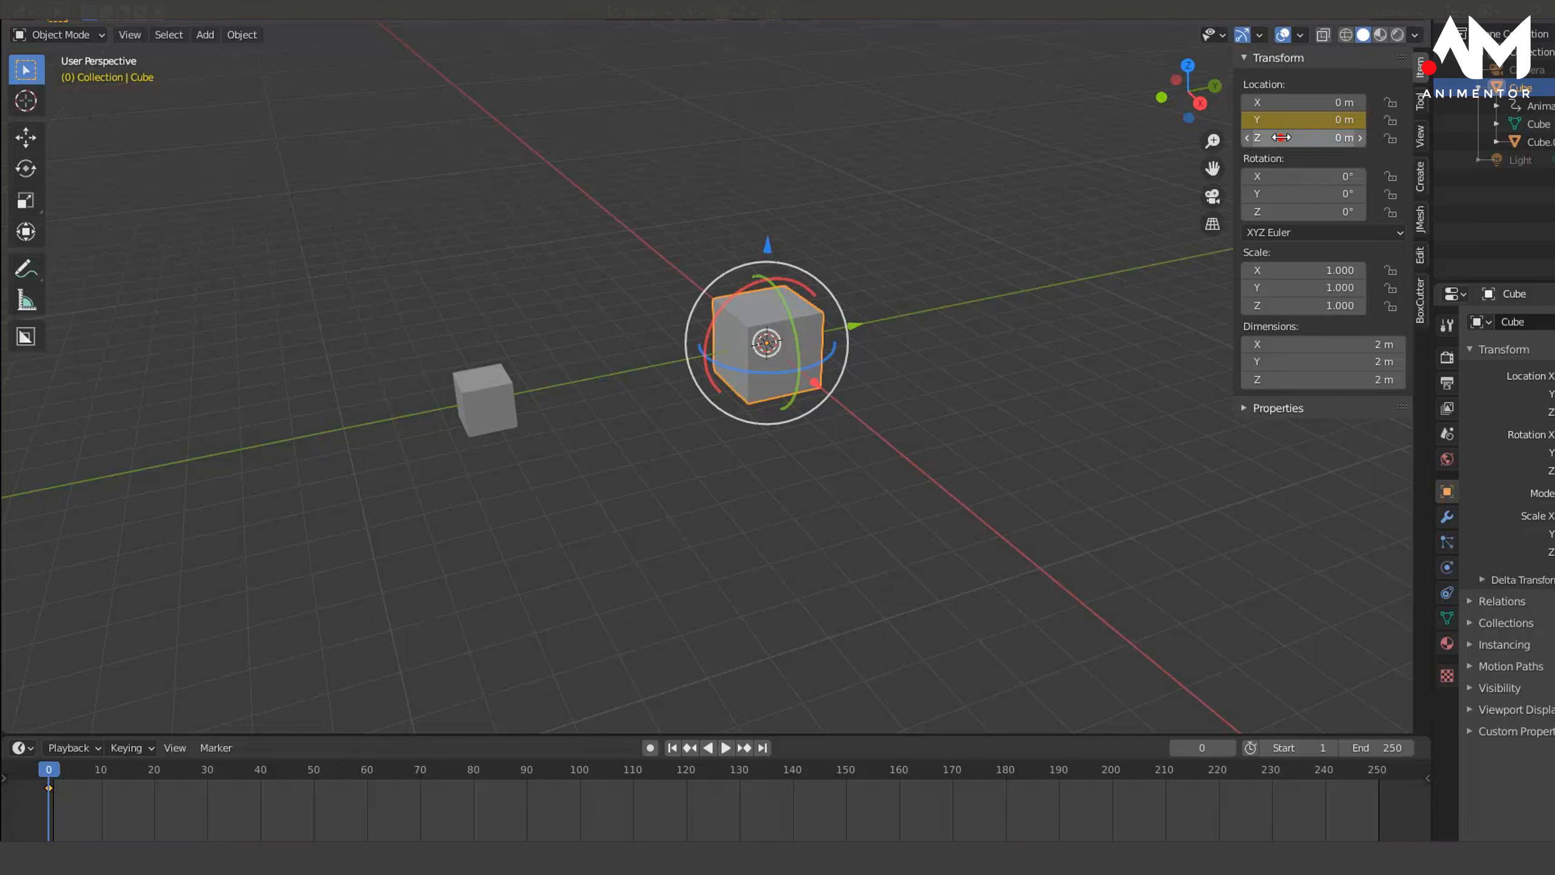
# Step: Set the large cube's Y location to 20 m at frame 200 and insert a single keyframe on it
pyautogui.moveTo(47, 771); pyautogui.dragTo(1111, 833)
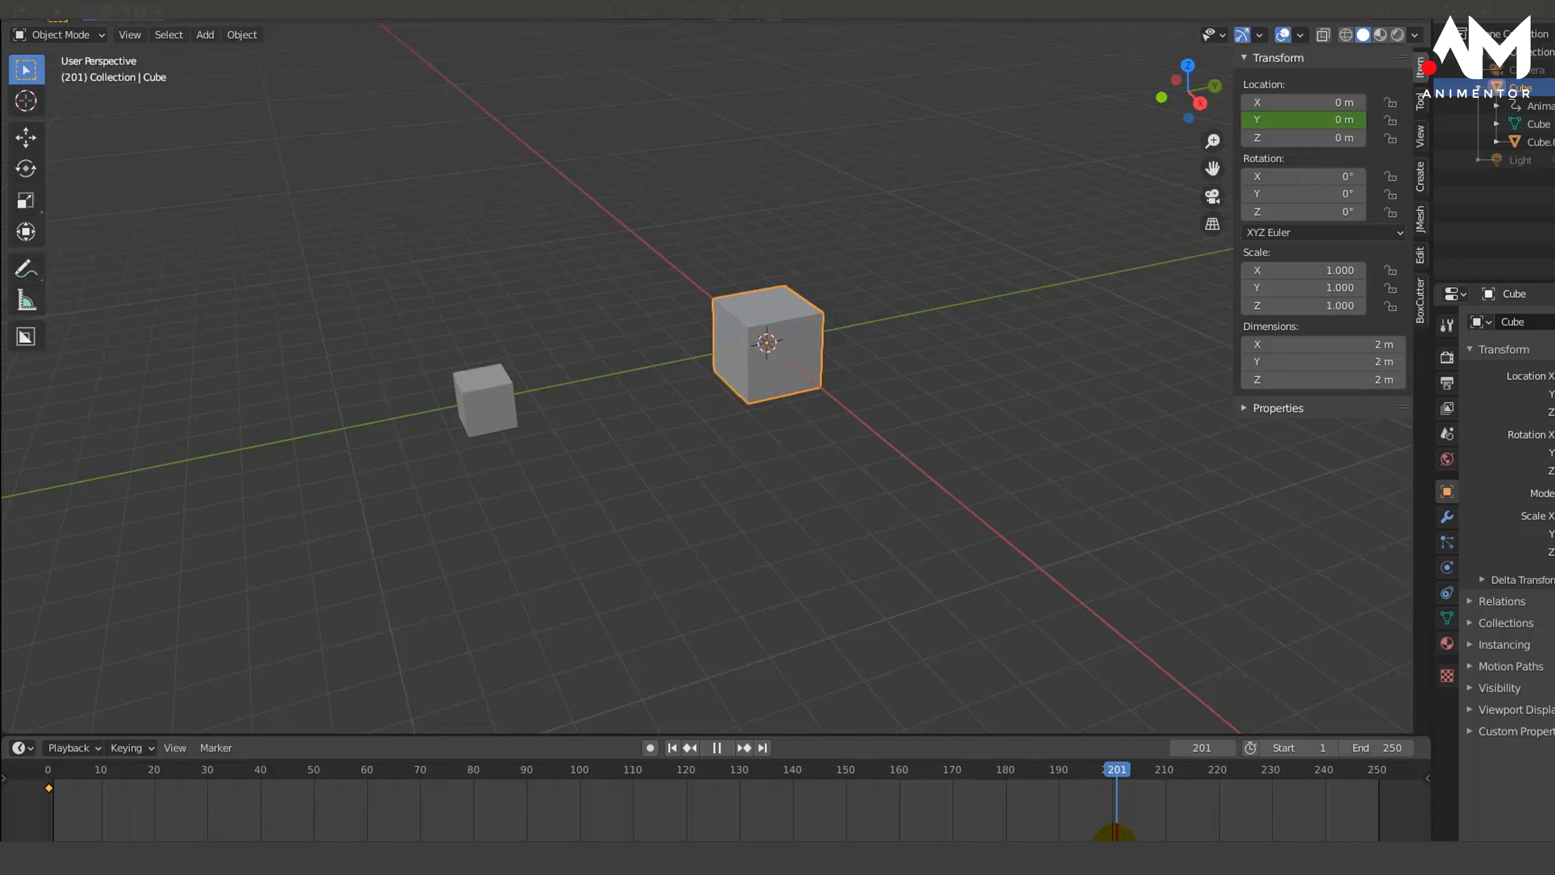
pyautogui.click(1320, 120)
pyautogui.write('20')
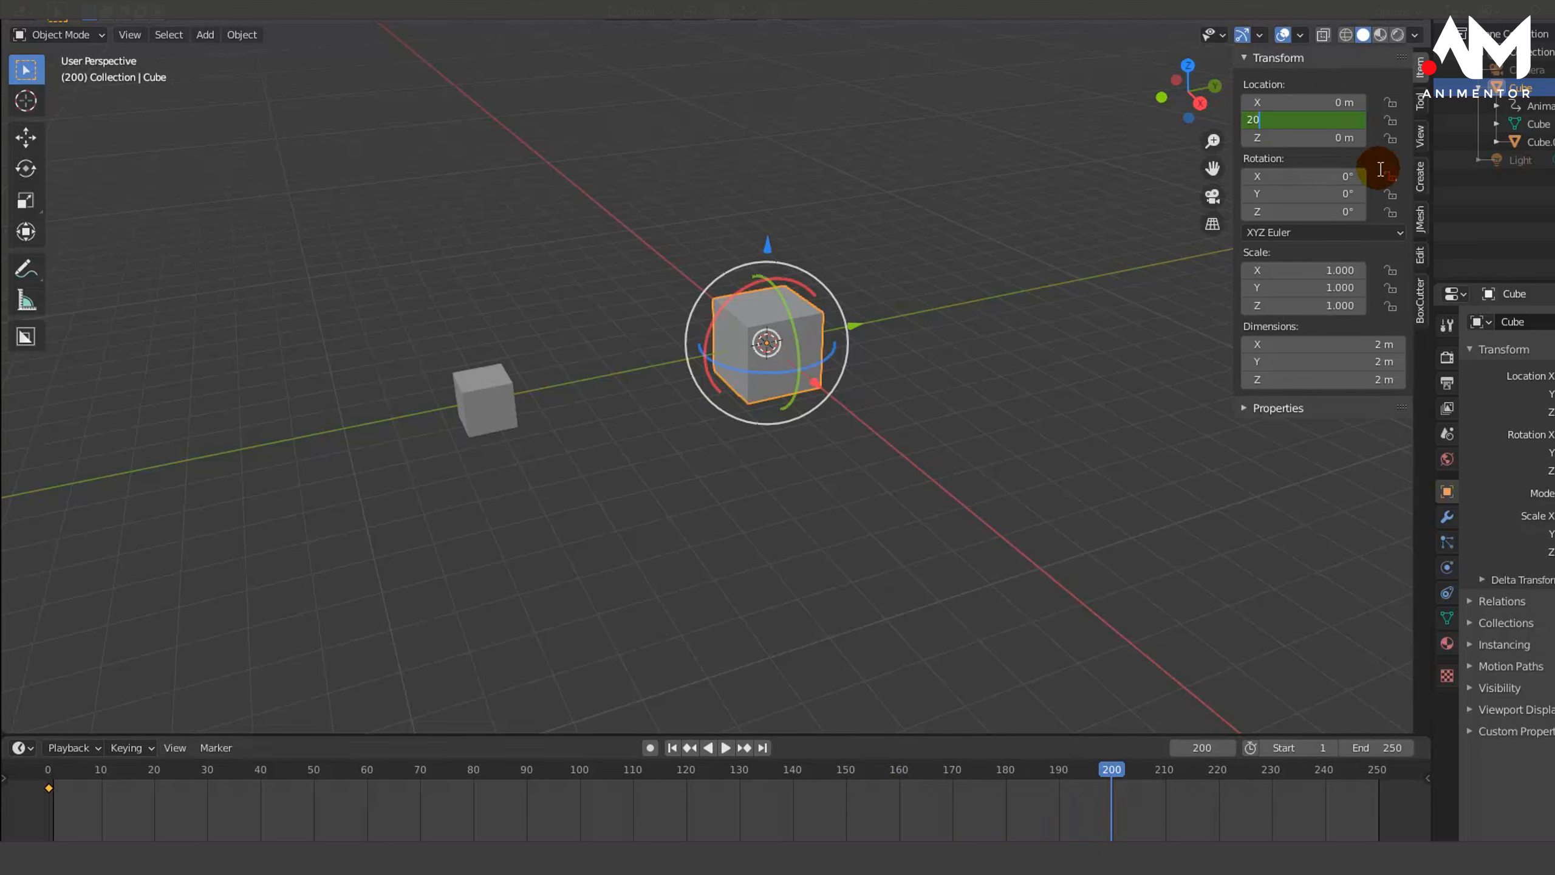
pyautogui.press('Return')
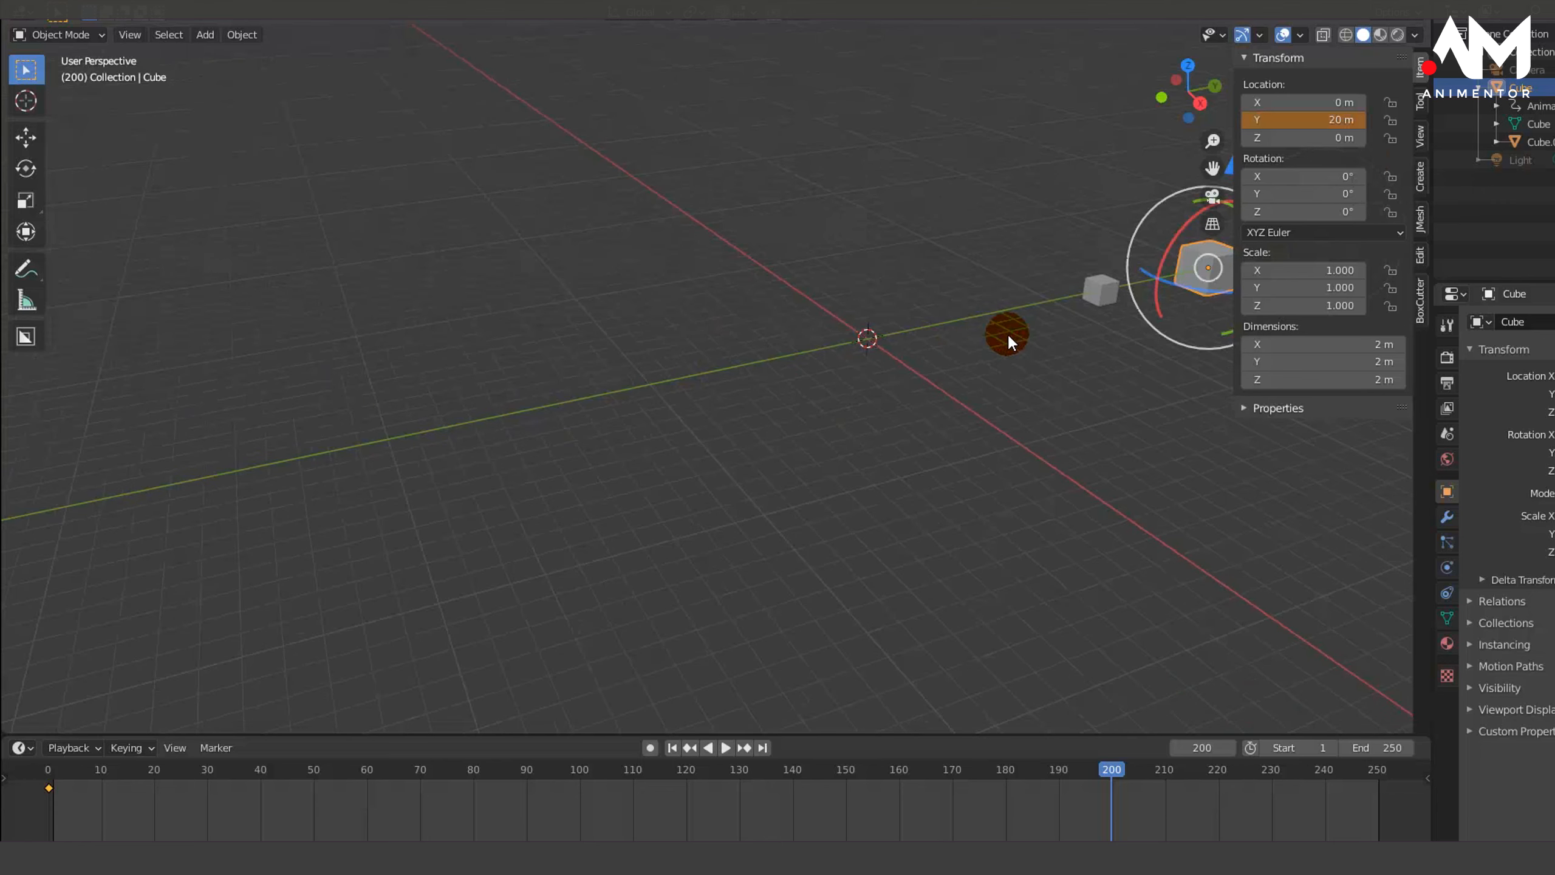
pyautogui.keyDown('shift'); pyautogui.moveTo(1049, 349); pyautogui.dragTo(801, 392, button='middle'); pyautogui.keyUp('shift')
pyautogui.scroll(3, 801, 391)
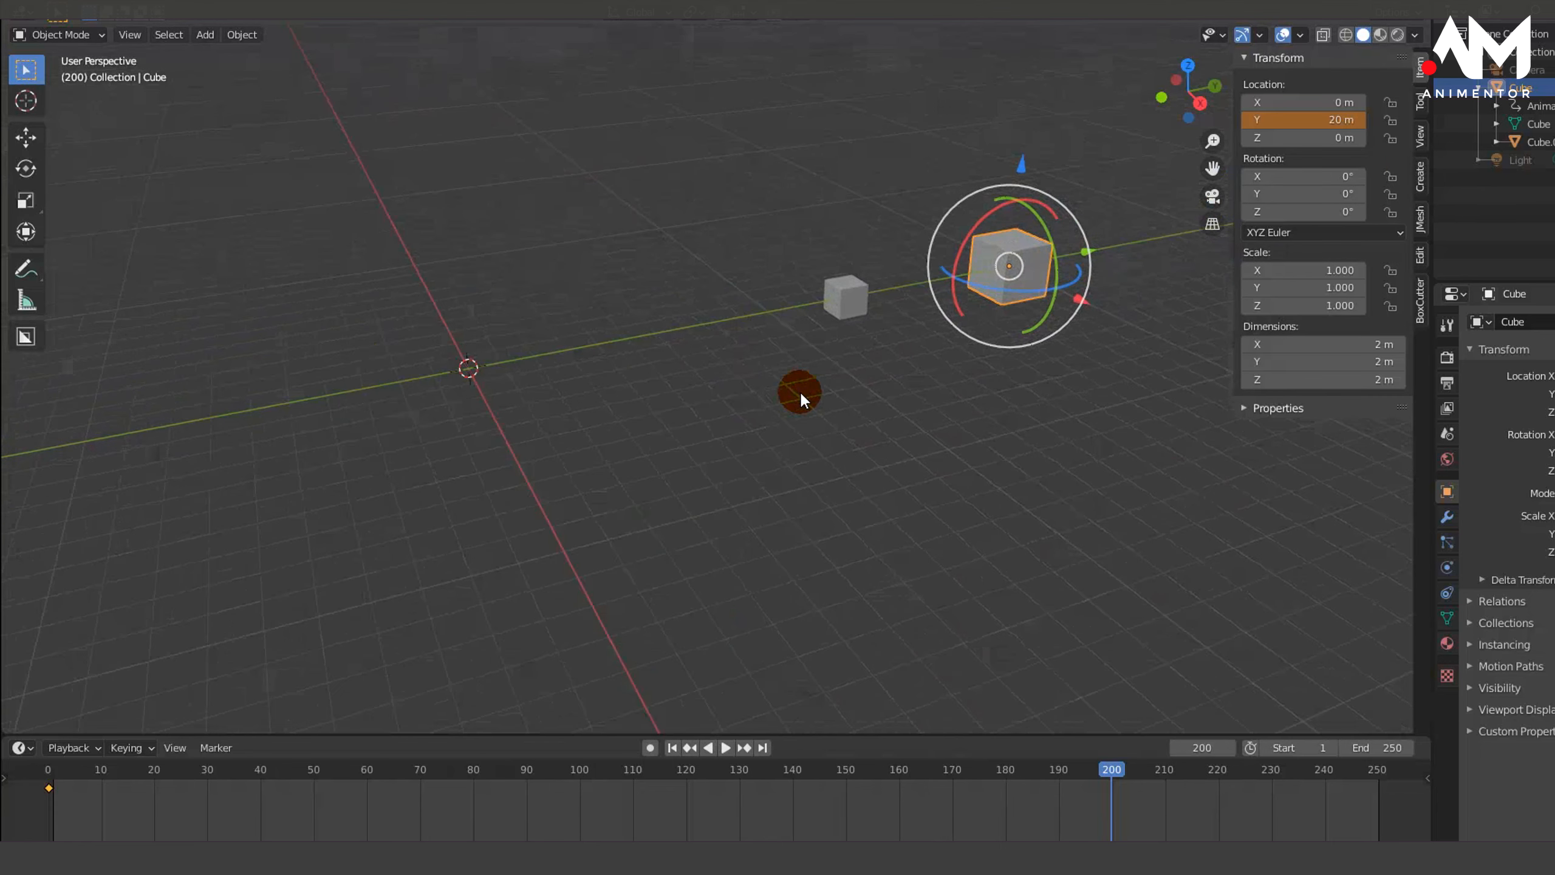
pyautogui.rightClick(1249, 119)
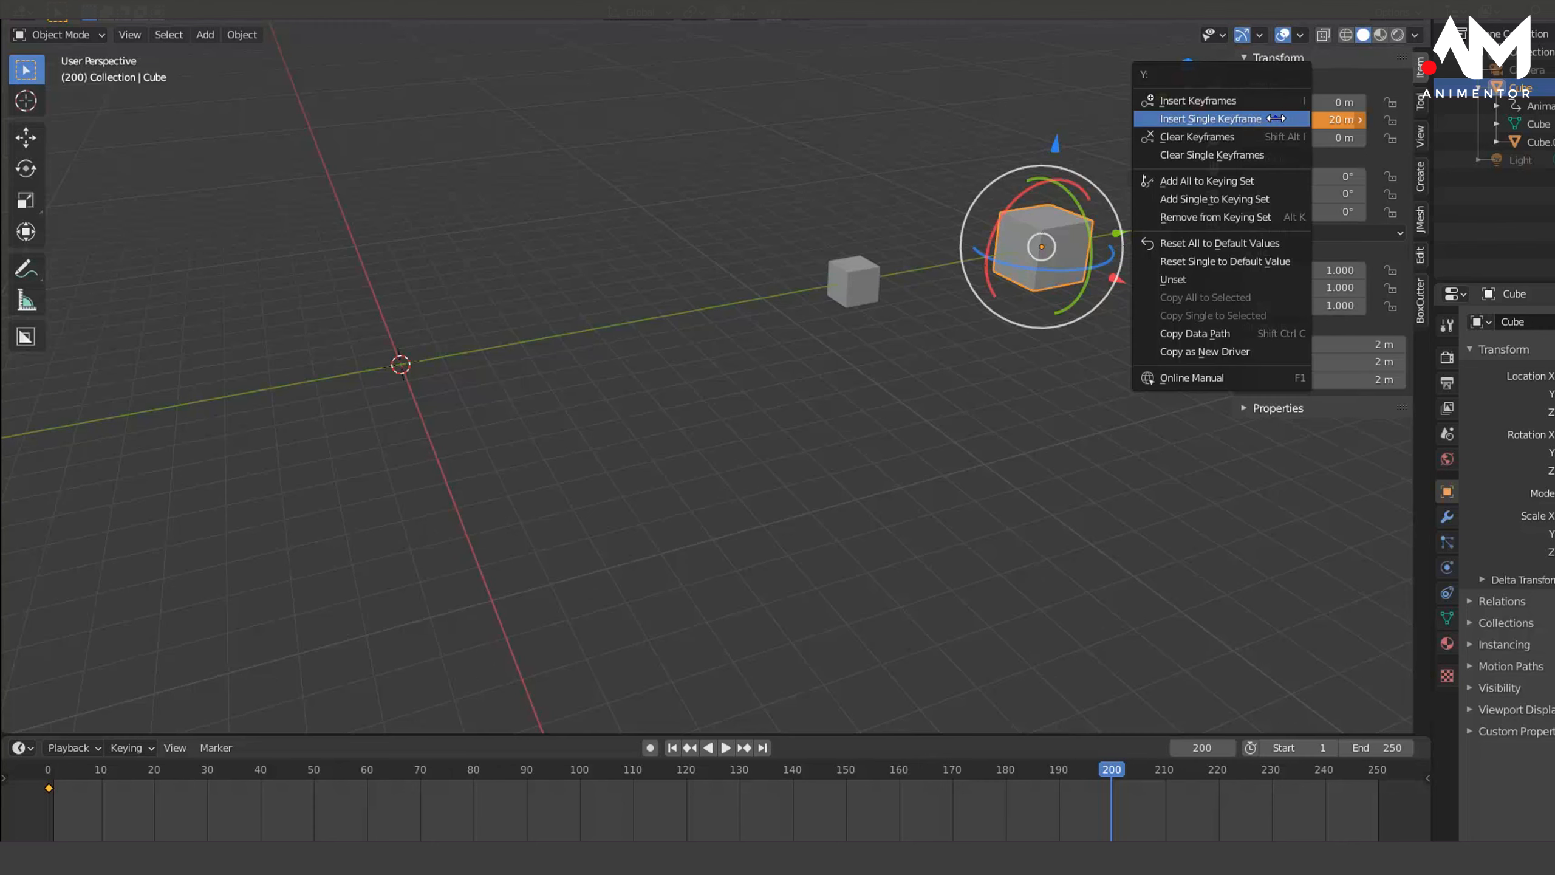
pyautogui.click(1245, 121)
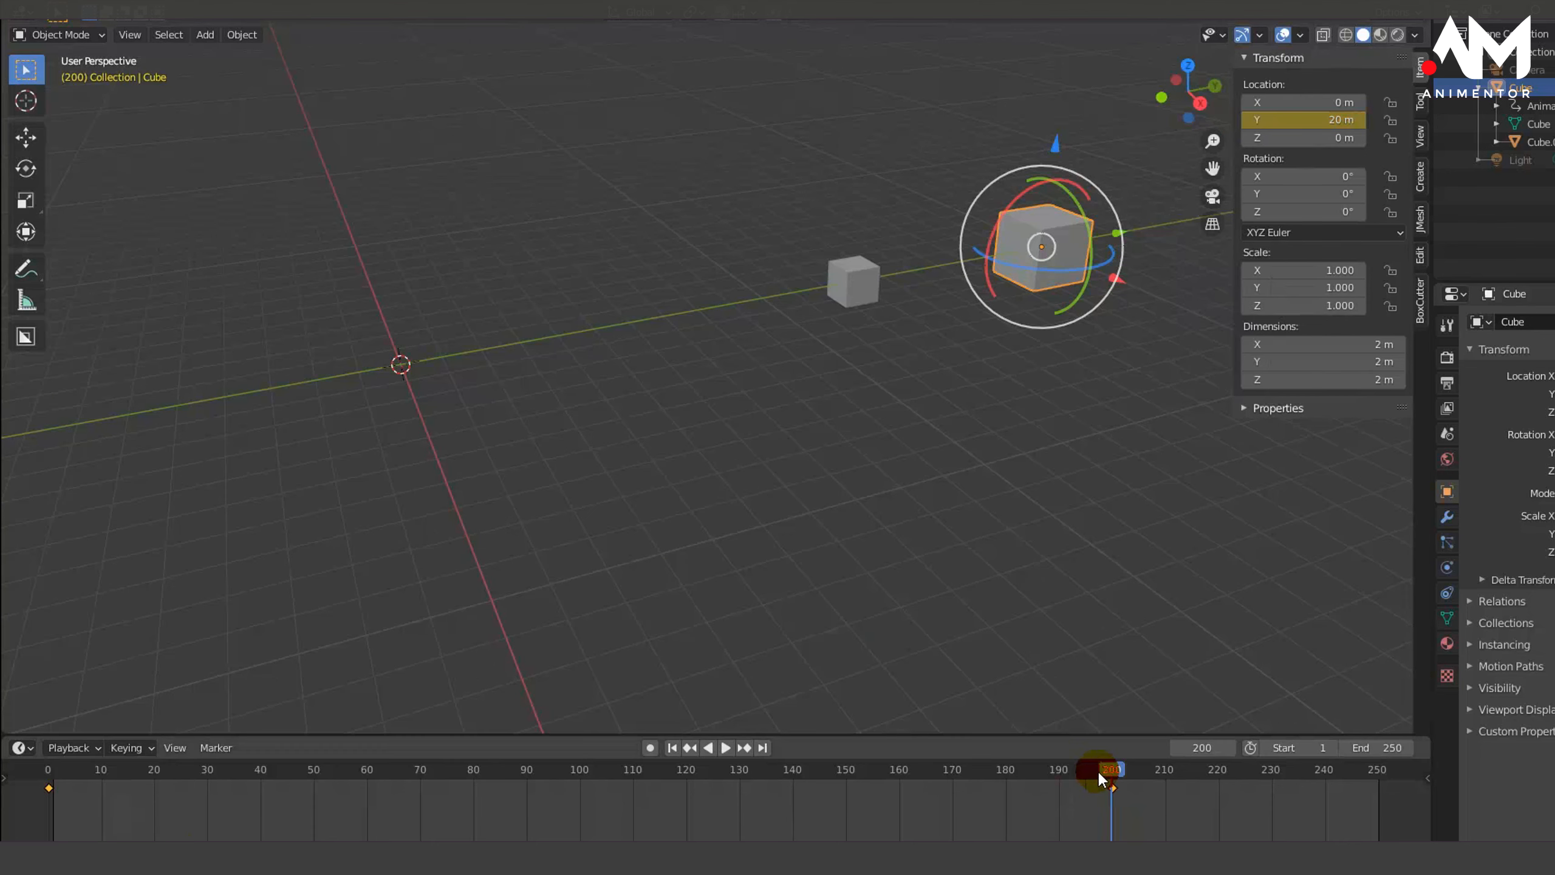
# Step: Play back both cubes' combined movement from frame 0 to review it, and return to frame 0
pyautogui.moveTo(1098, 777); pyautogui.dragTo(28, 791)
pyautogui.press('space')
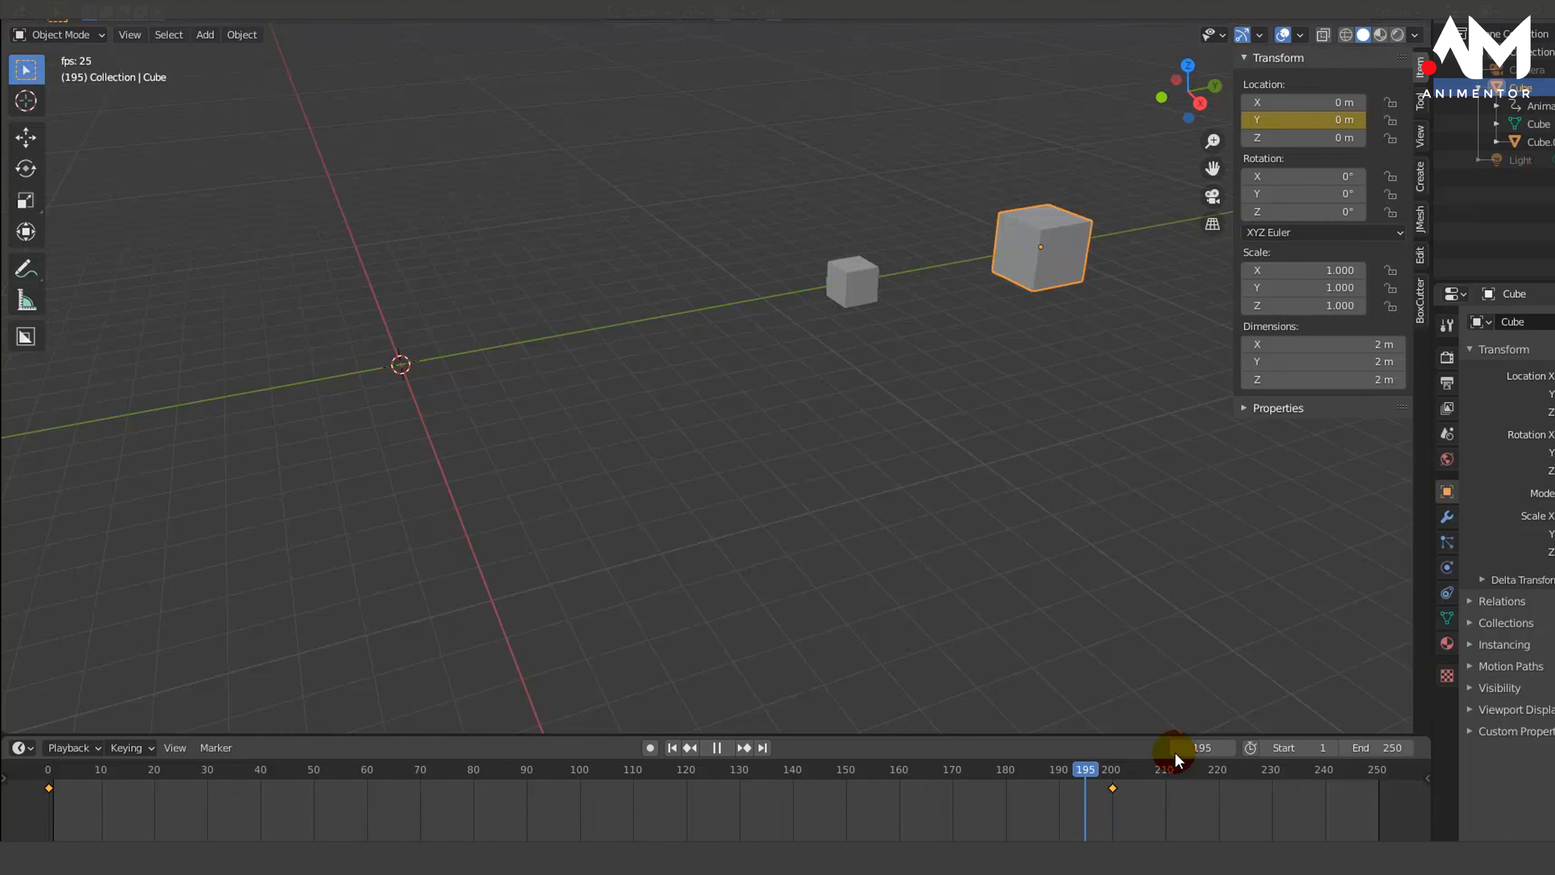
pyautogui.press('Escape')
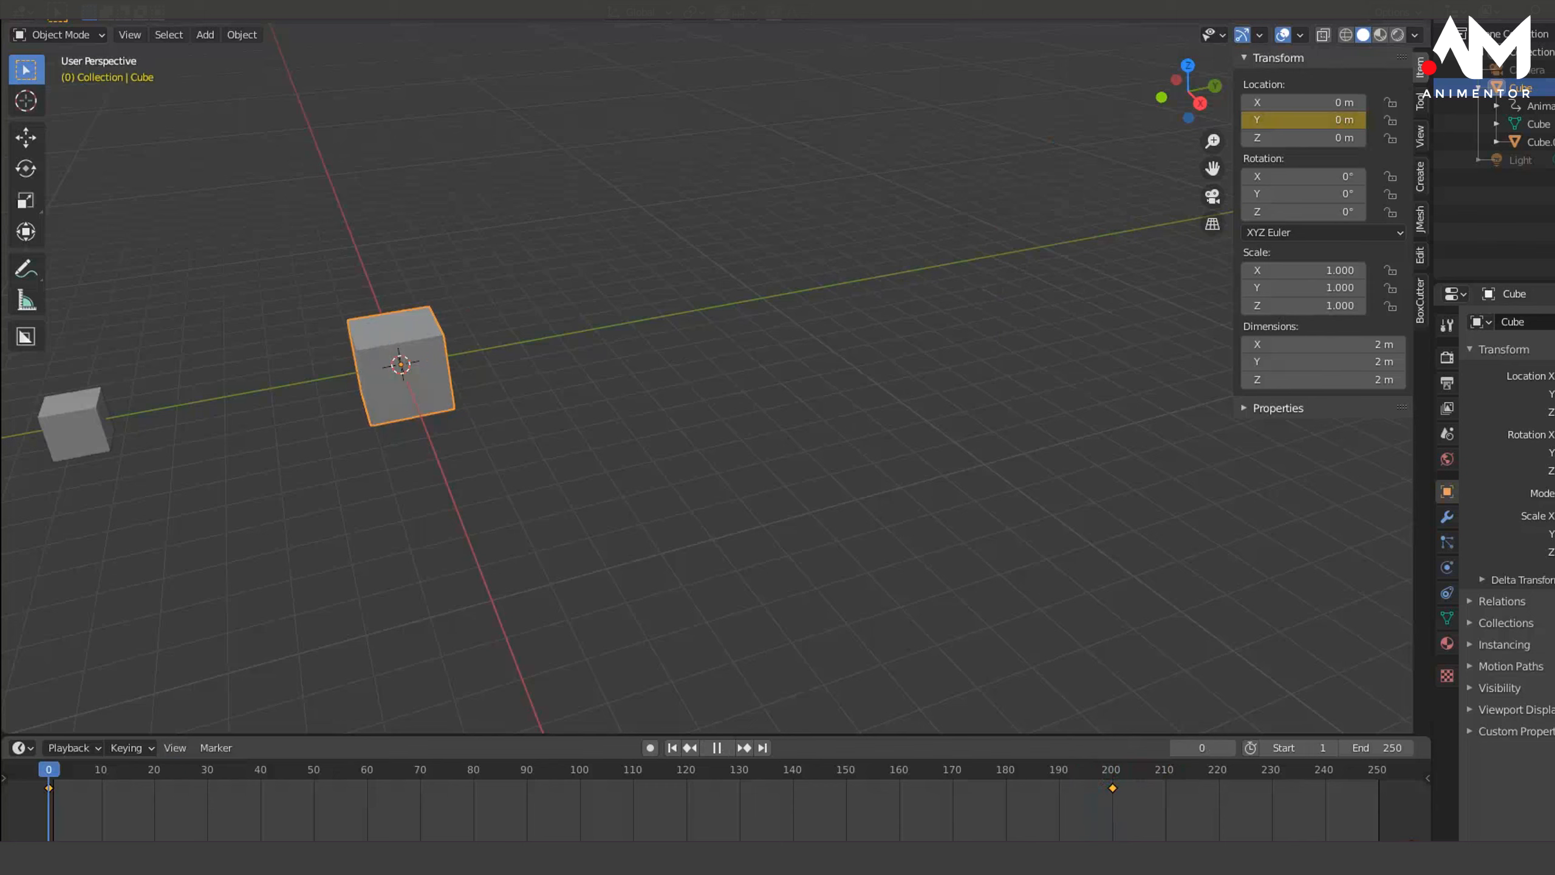
pyautogui.press('Escape')
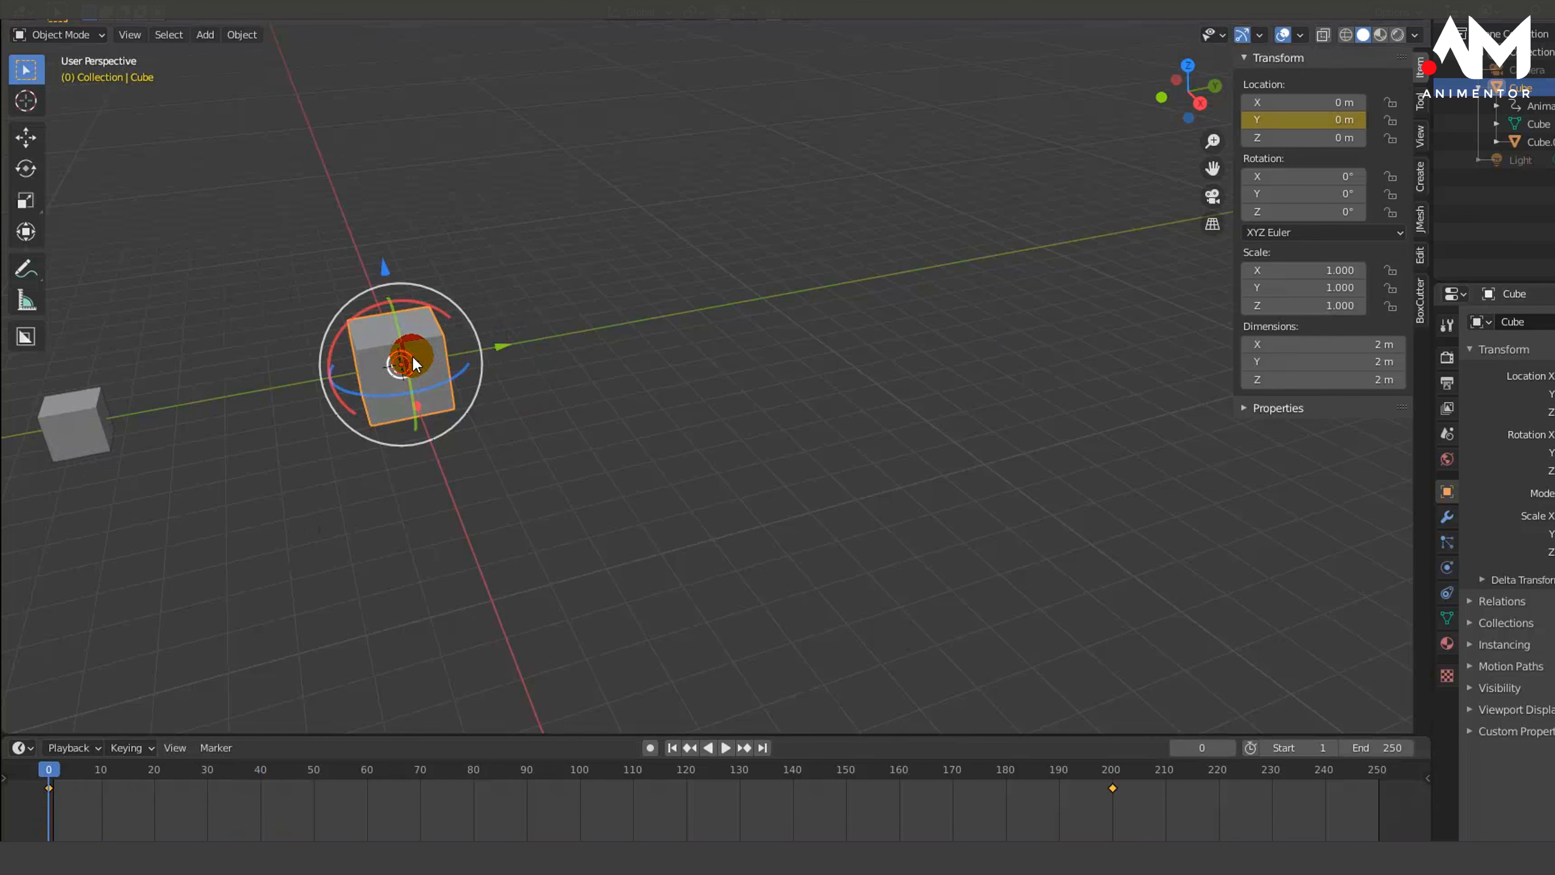
pyautogui.click(47, 774)
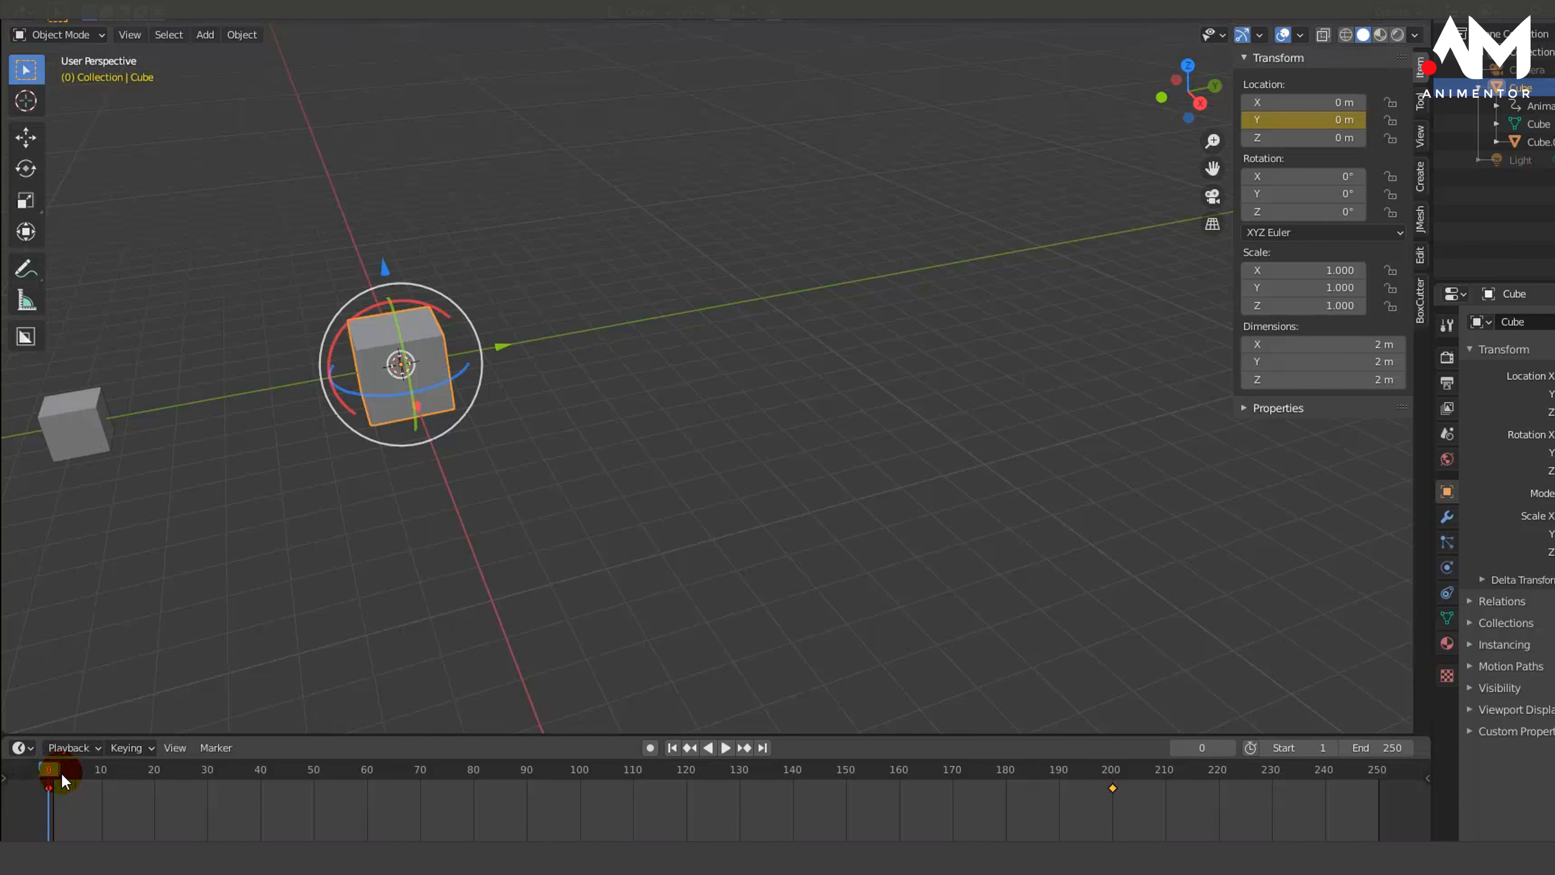
pyautogui.moveTo(56, 770)
pyautogui.mouseDown()
pyautogui.moveTo(391, 783)
pyautogui.moveTo(40, 791)
pyautogui.mouseUp()
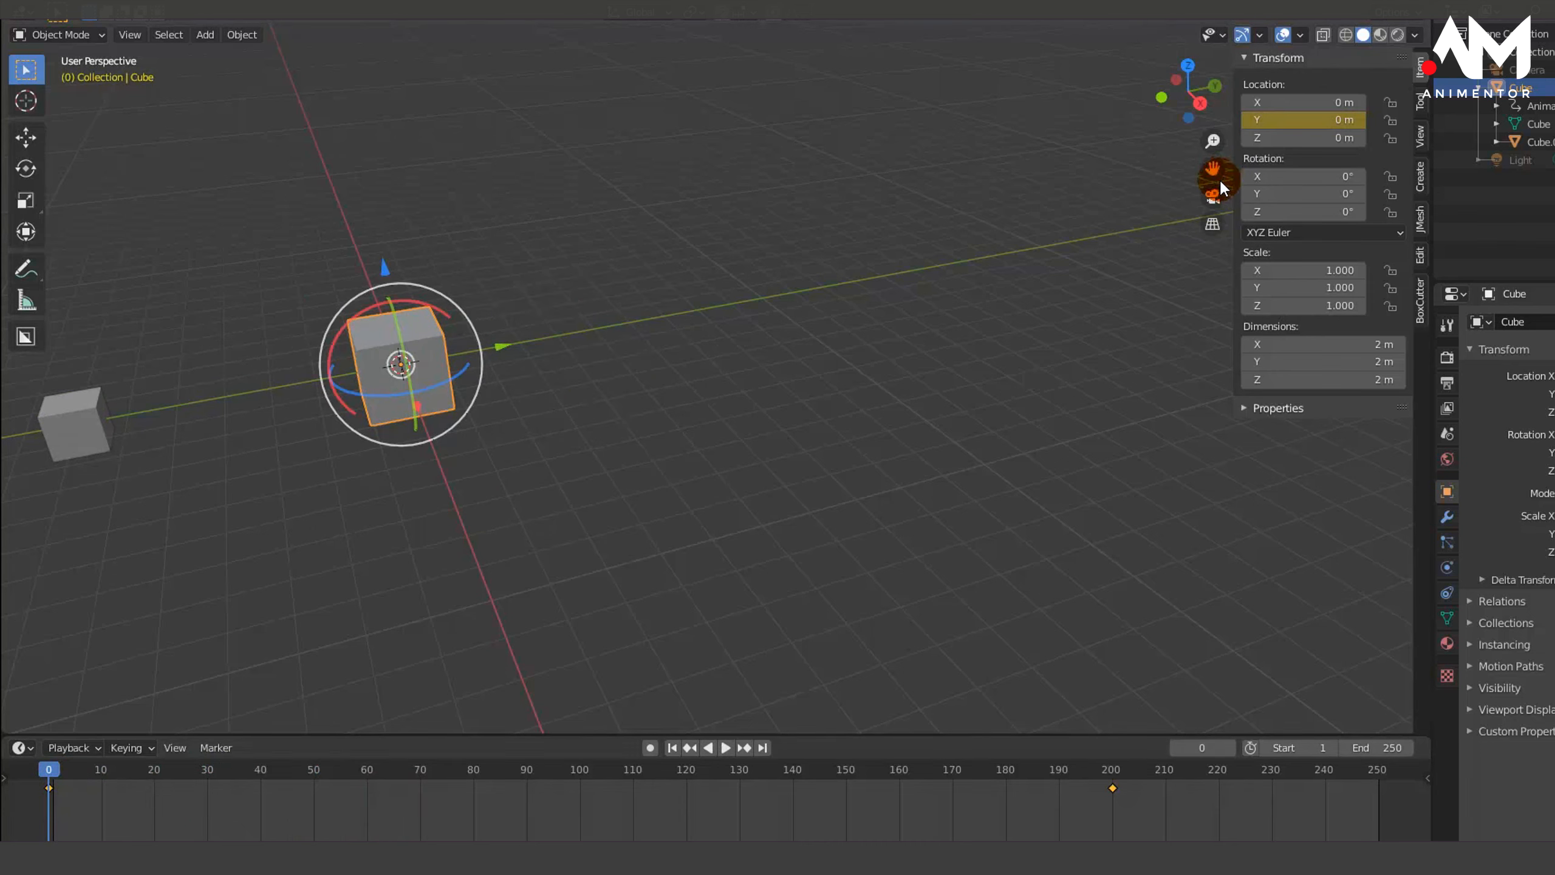
# Step: Set the small cube's Z rotation at frame 50 to 360*4 and replace its single keyframe
pyautogui.click(63, 398)
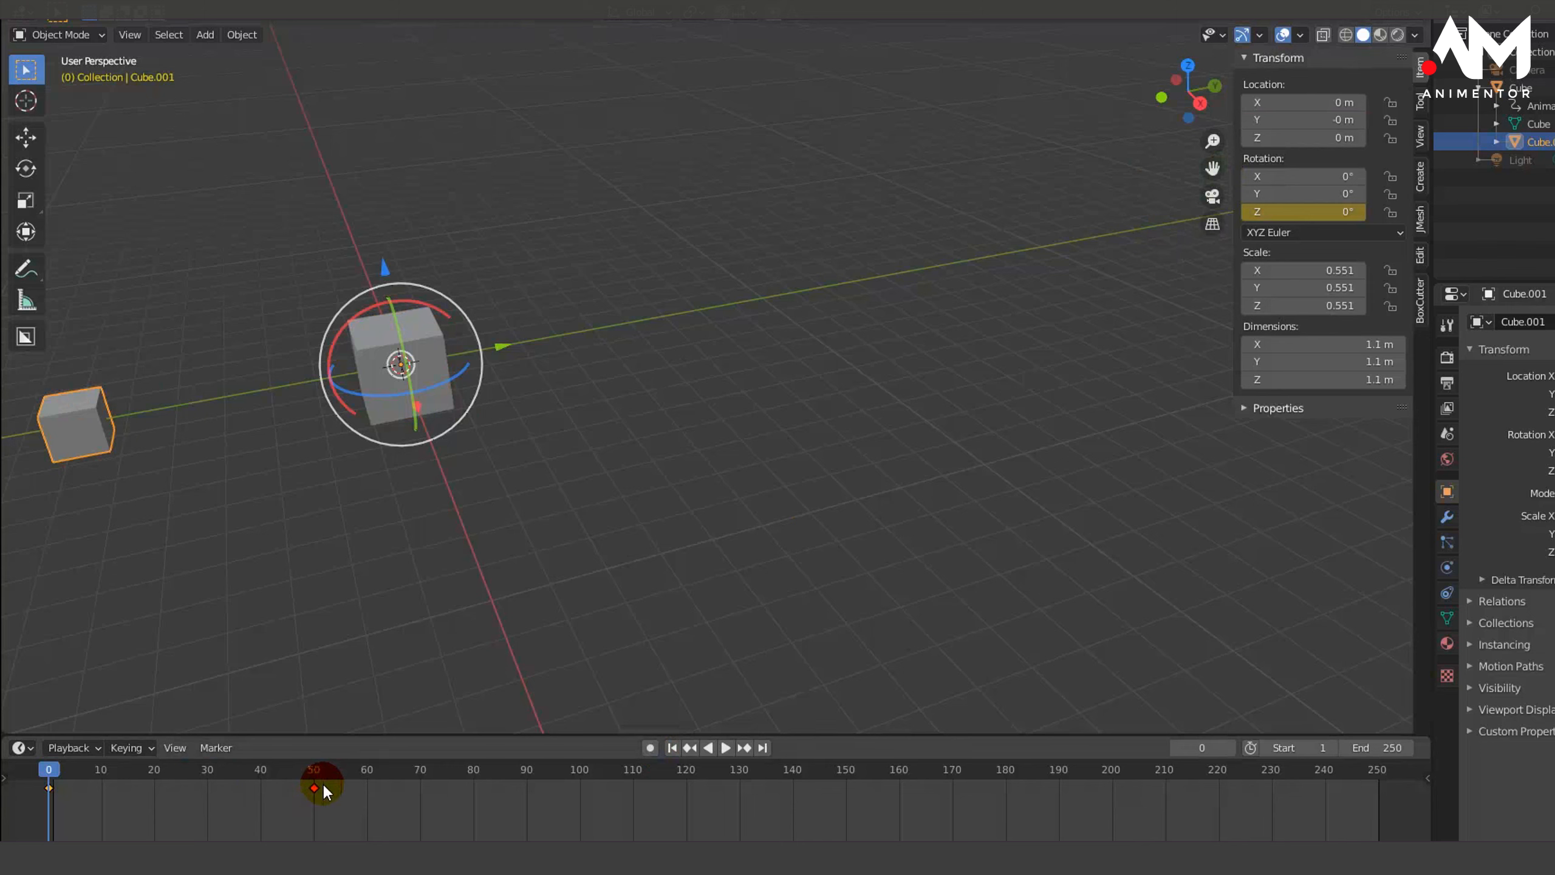
pyautogui.click(740, 747)
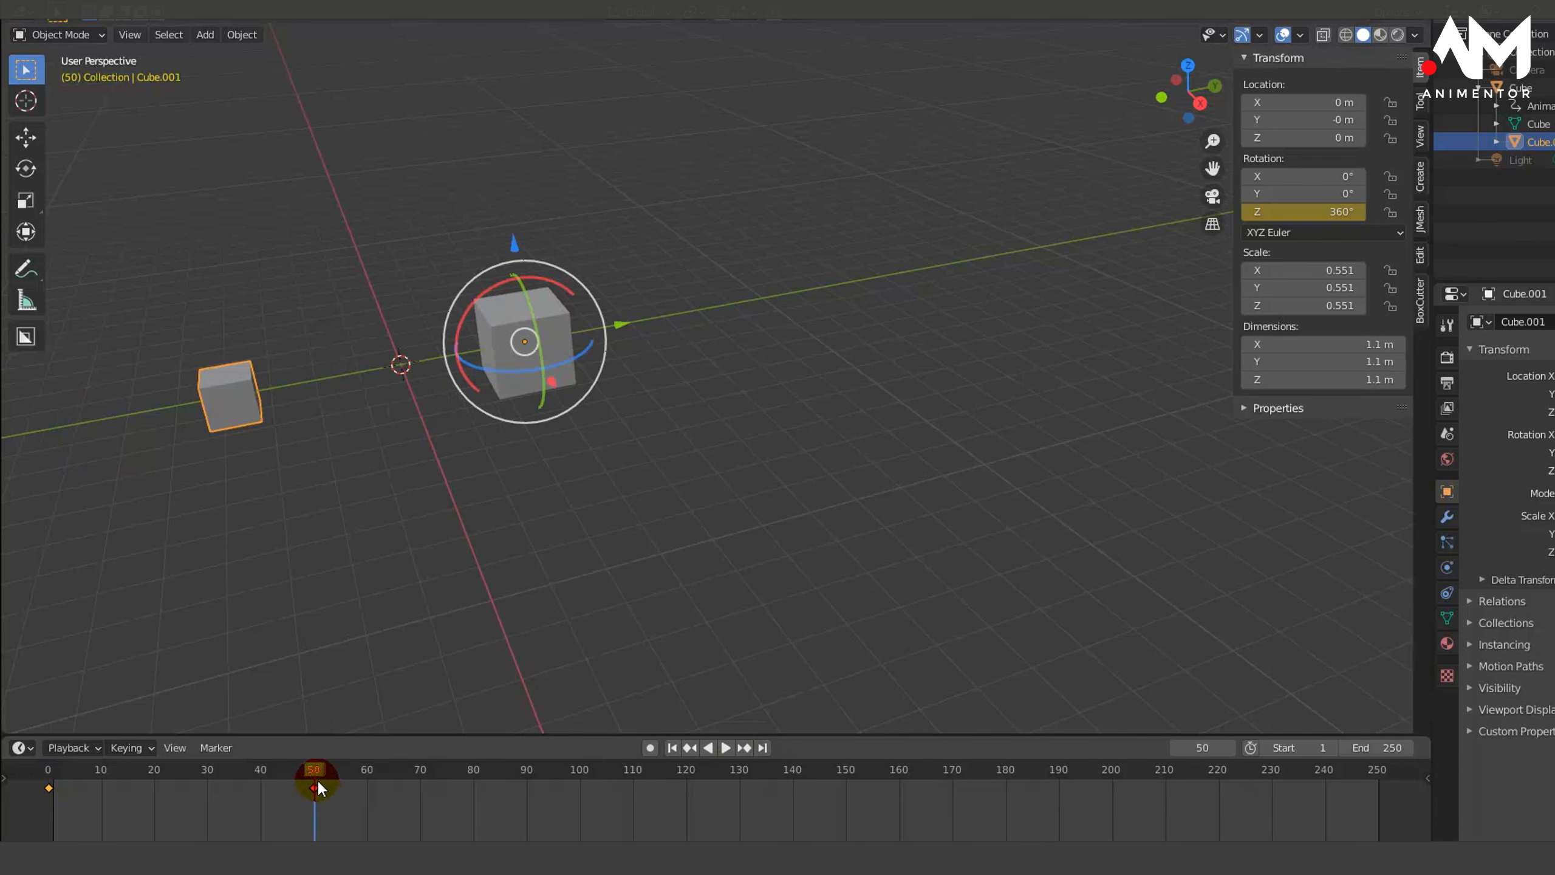
pyautogui.click(691, 748)
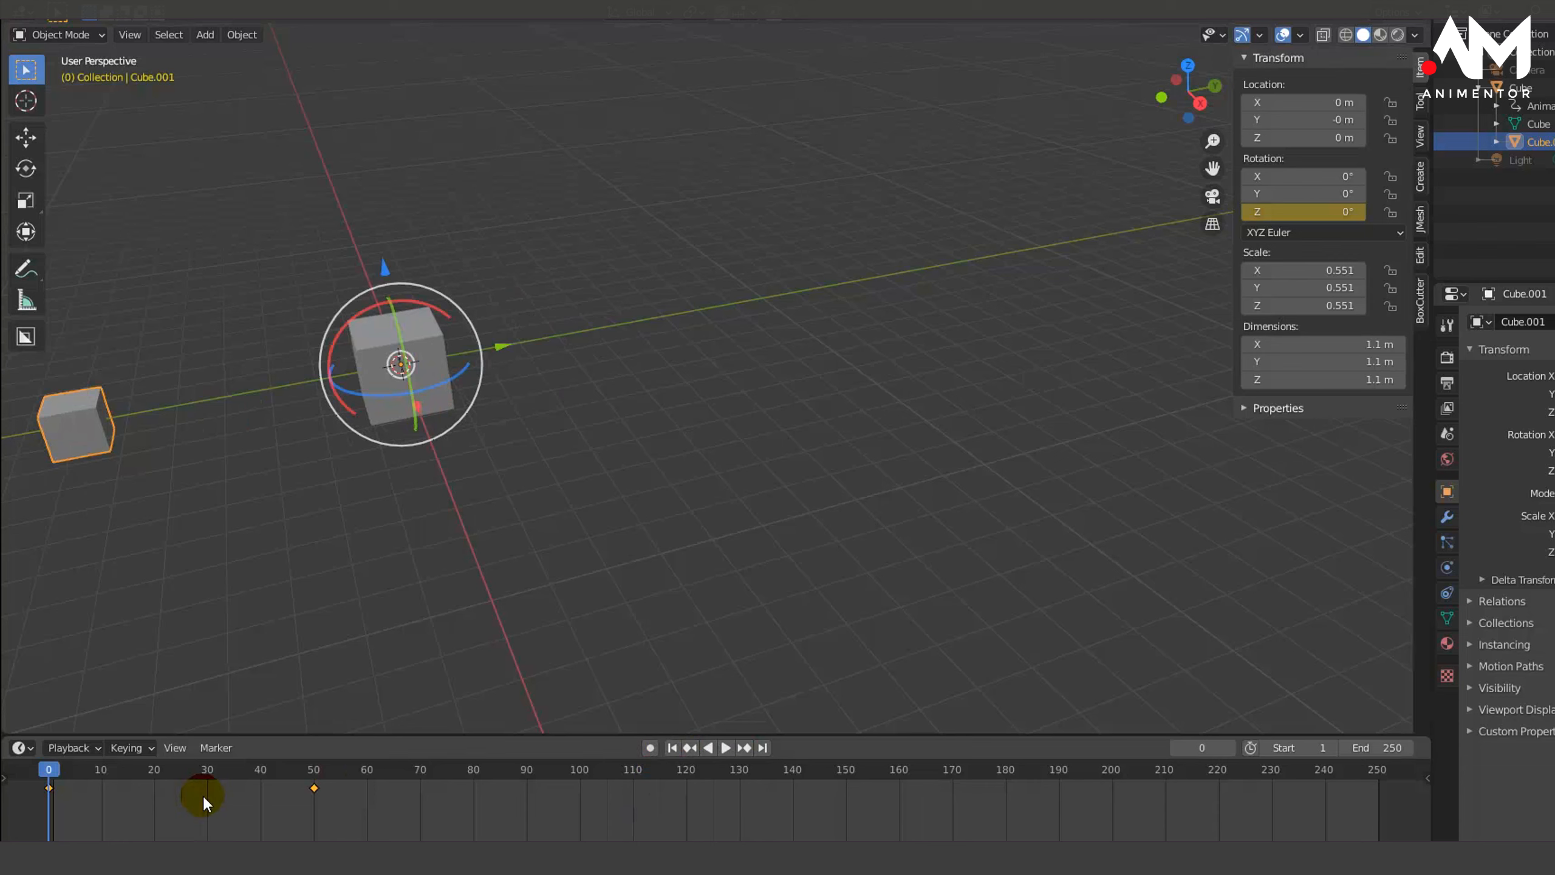
pyautogui.click(744, 749)
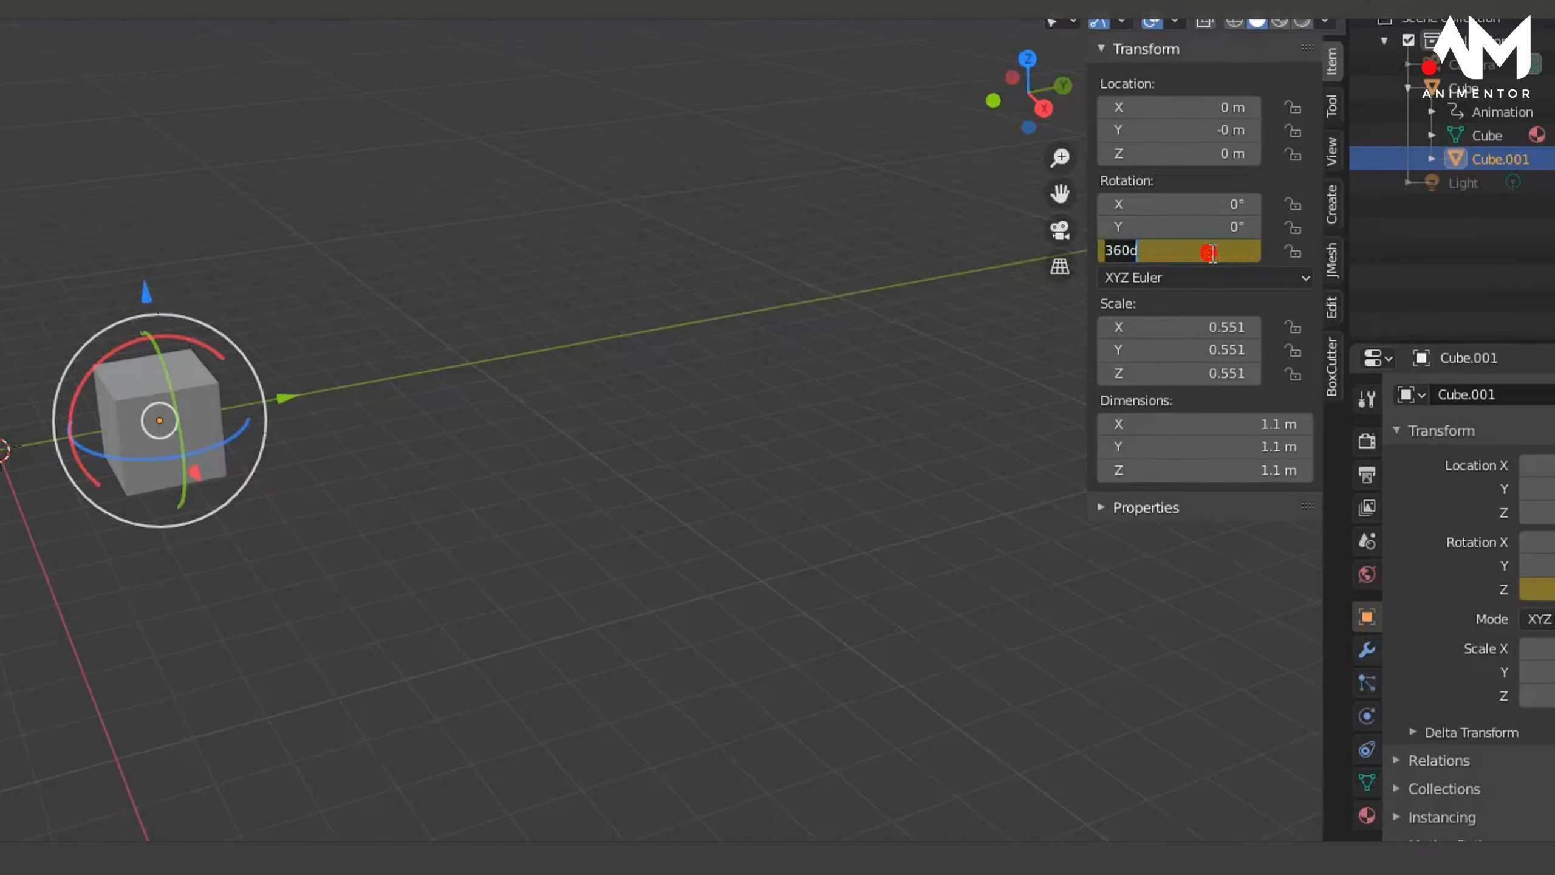
pyautogui.click(1326, 212)
pyautogui.write('360')
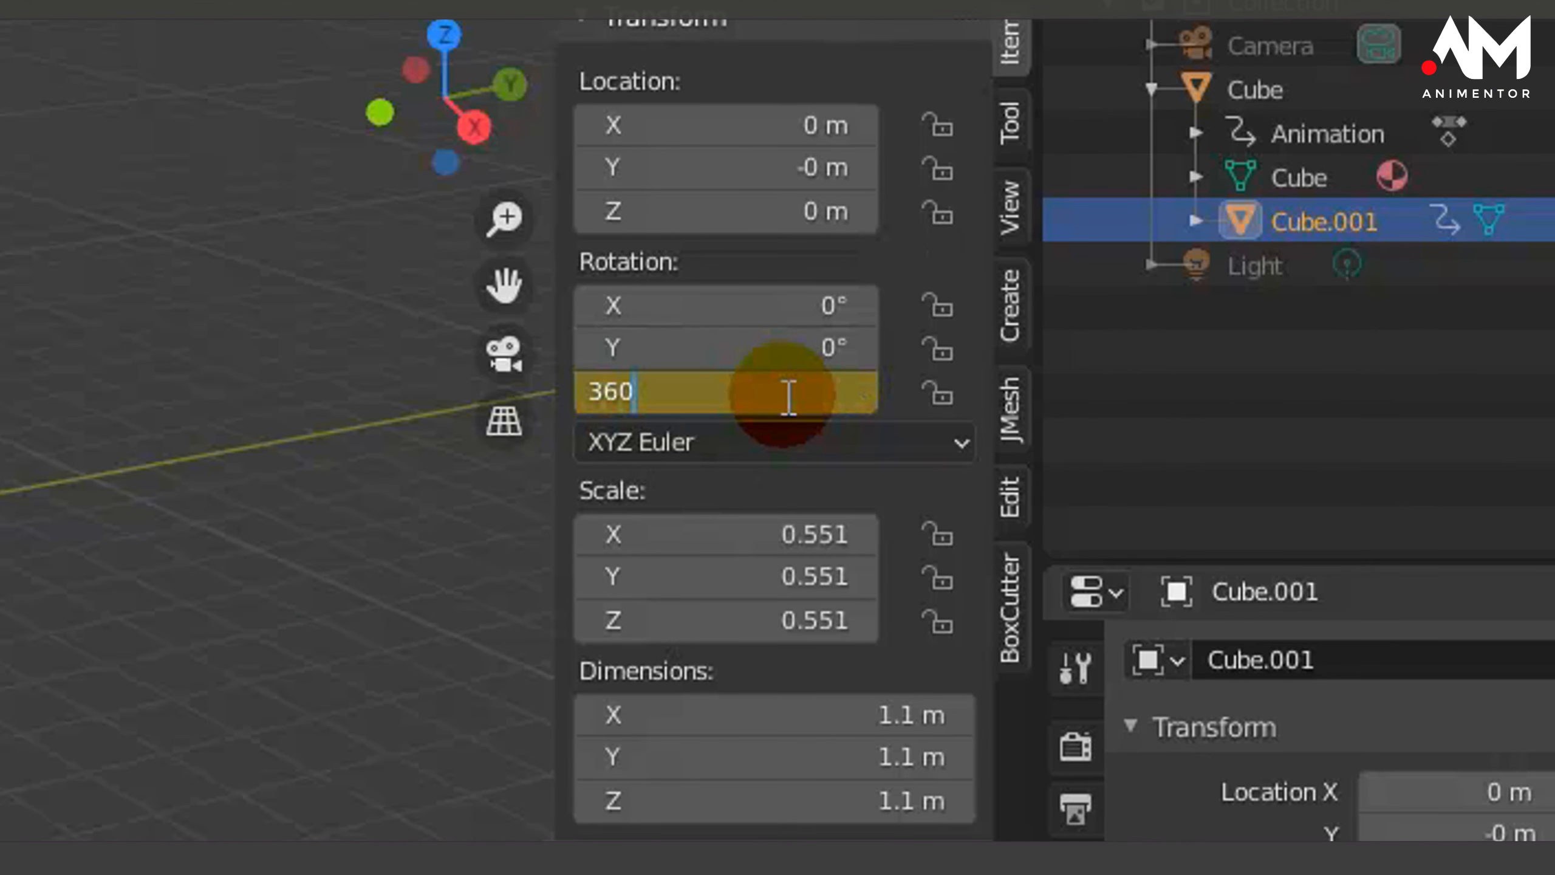
pyautogui.write('*4')
pyautogui.press('Return')
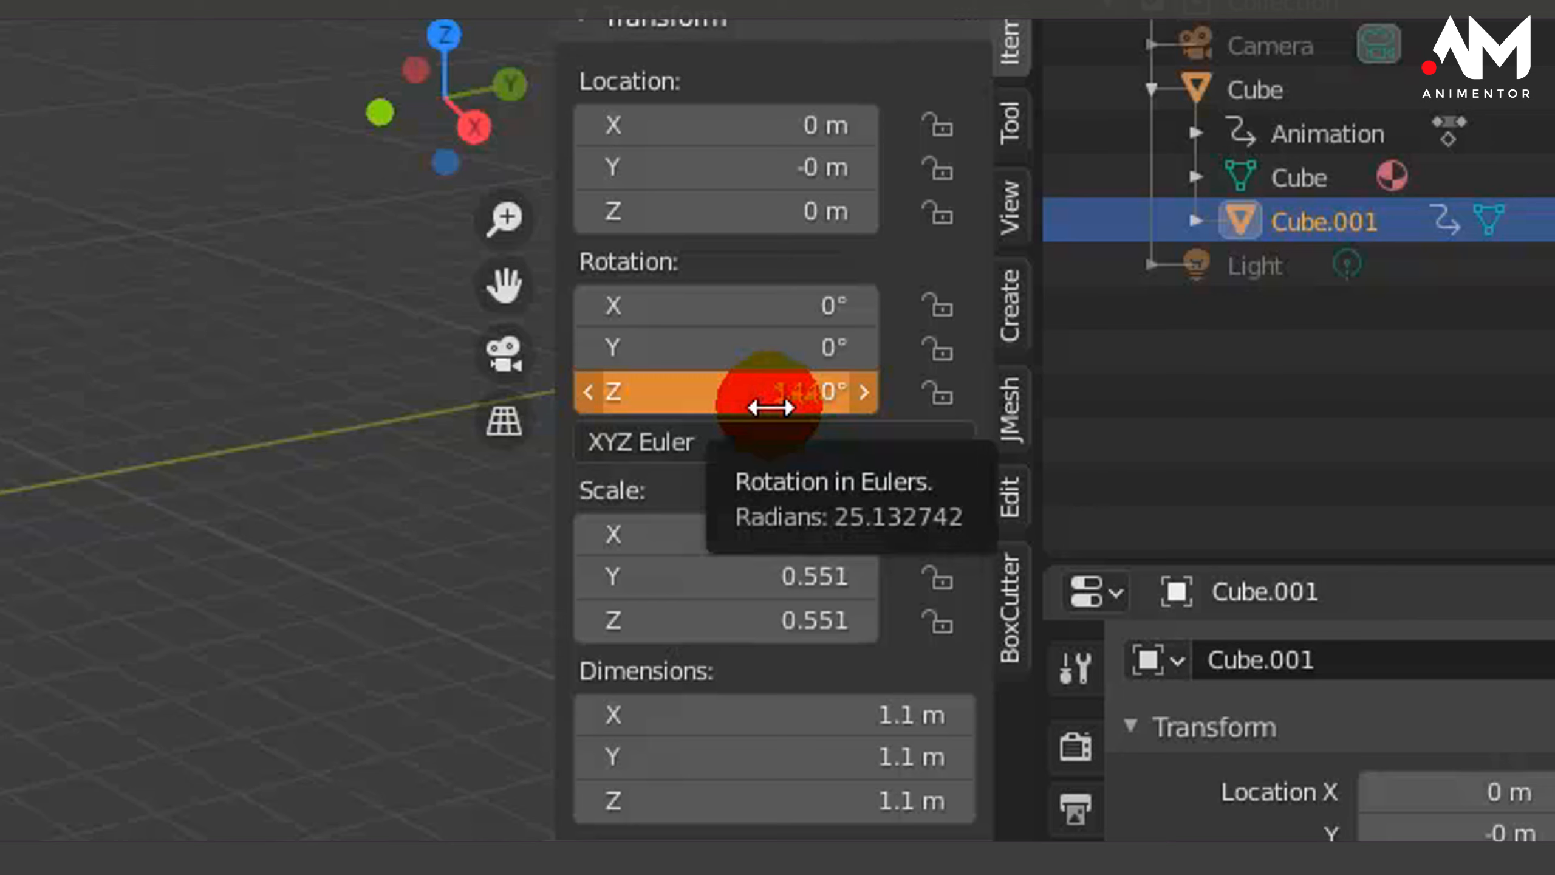
pyautogui.rightClick(740, 401)
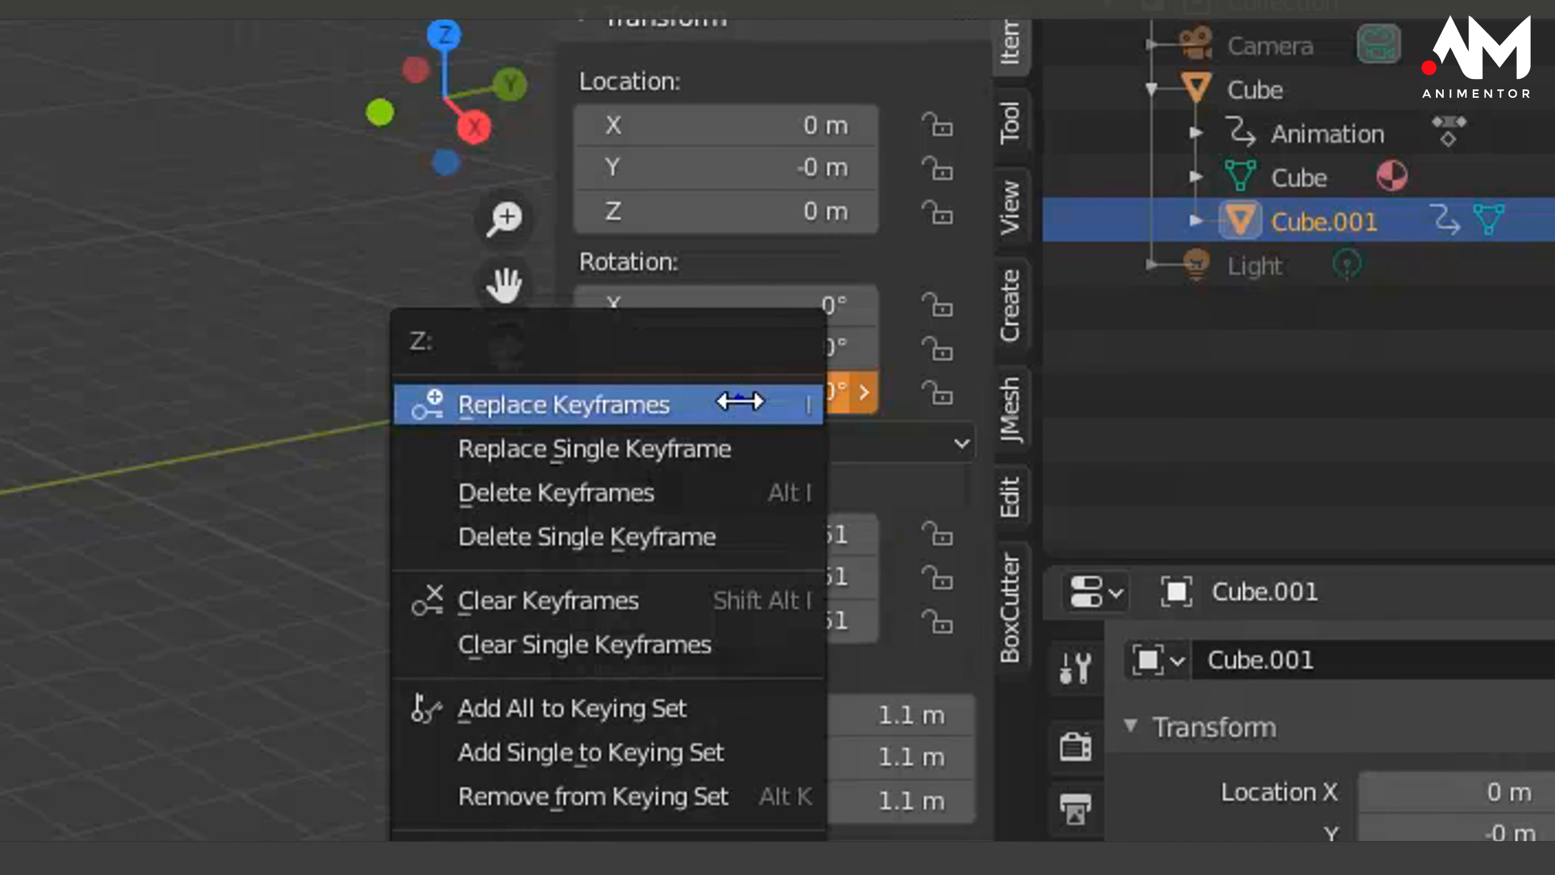
pyautogui.click(668, 453)
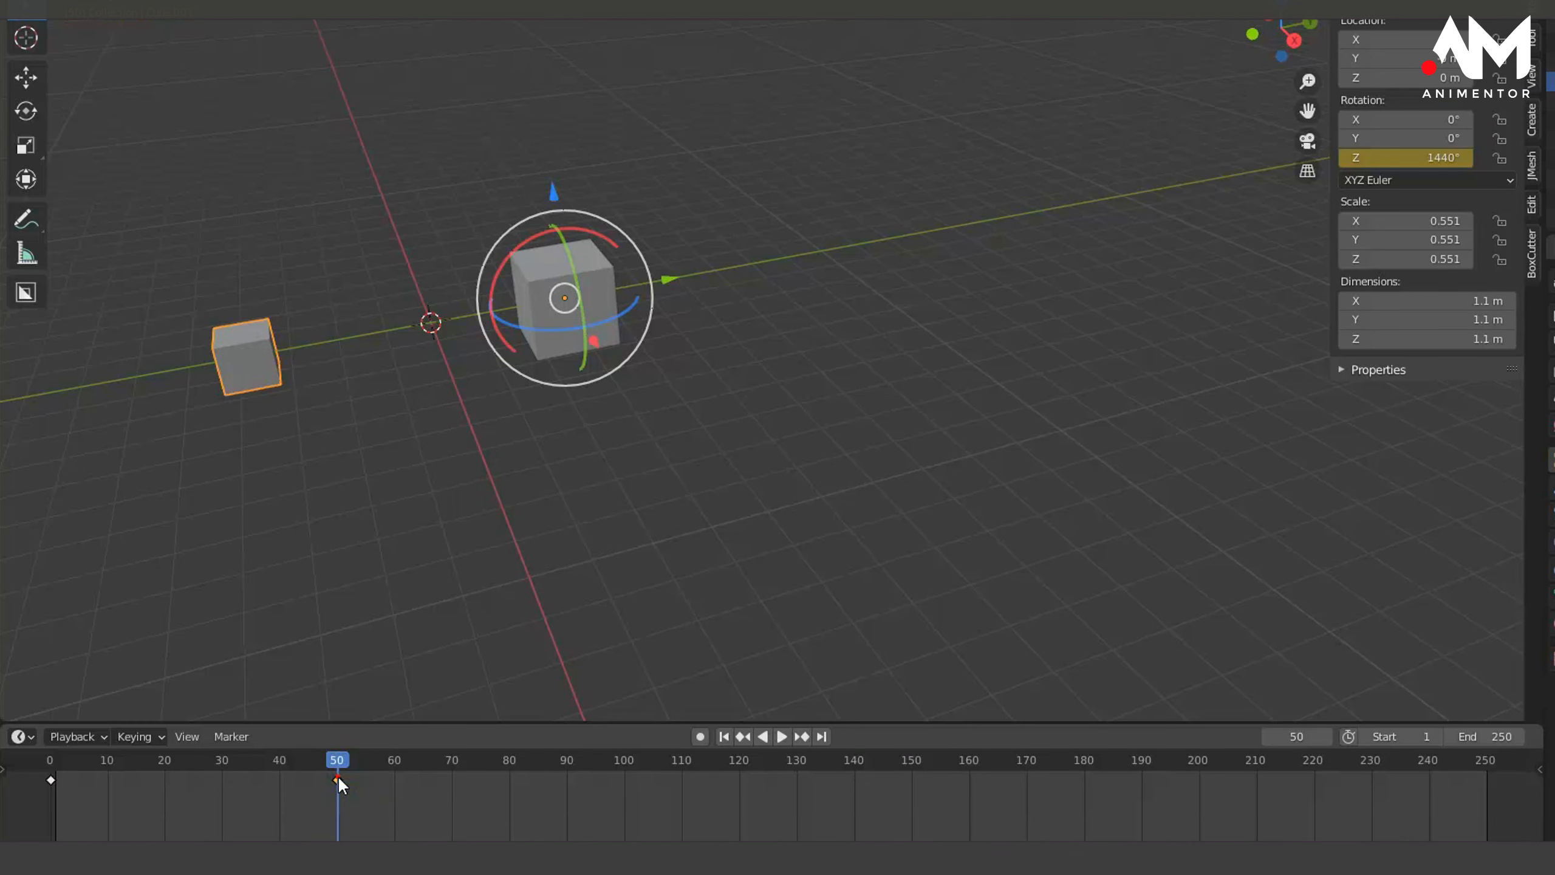
# Step: Move the small cube's end rotation keyframe from frame 50 to frame 200, and play back the animation
pyautogui.moveTo(338, 785); pyautogui.dragTo(1231, 754)
pyautogui.press('space')
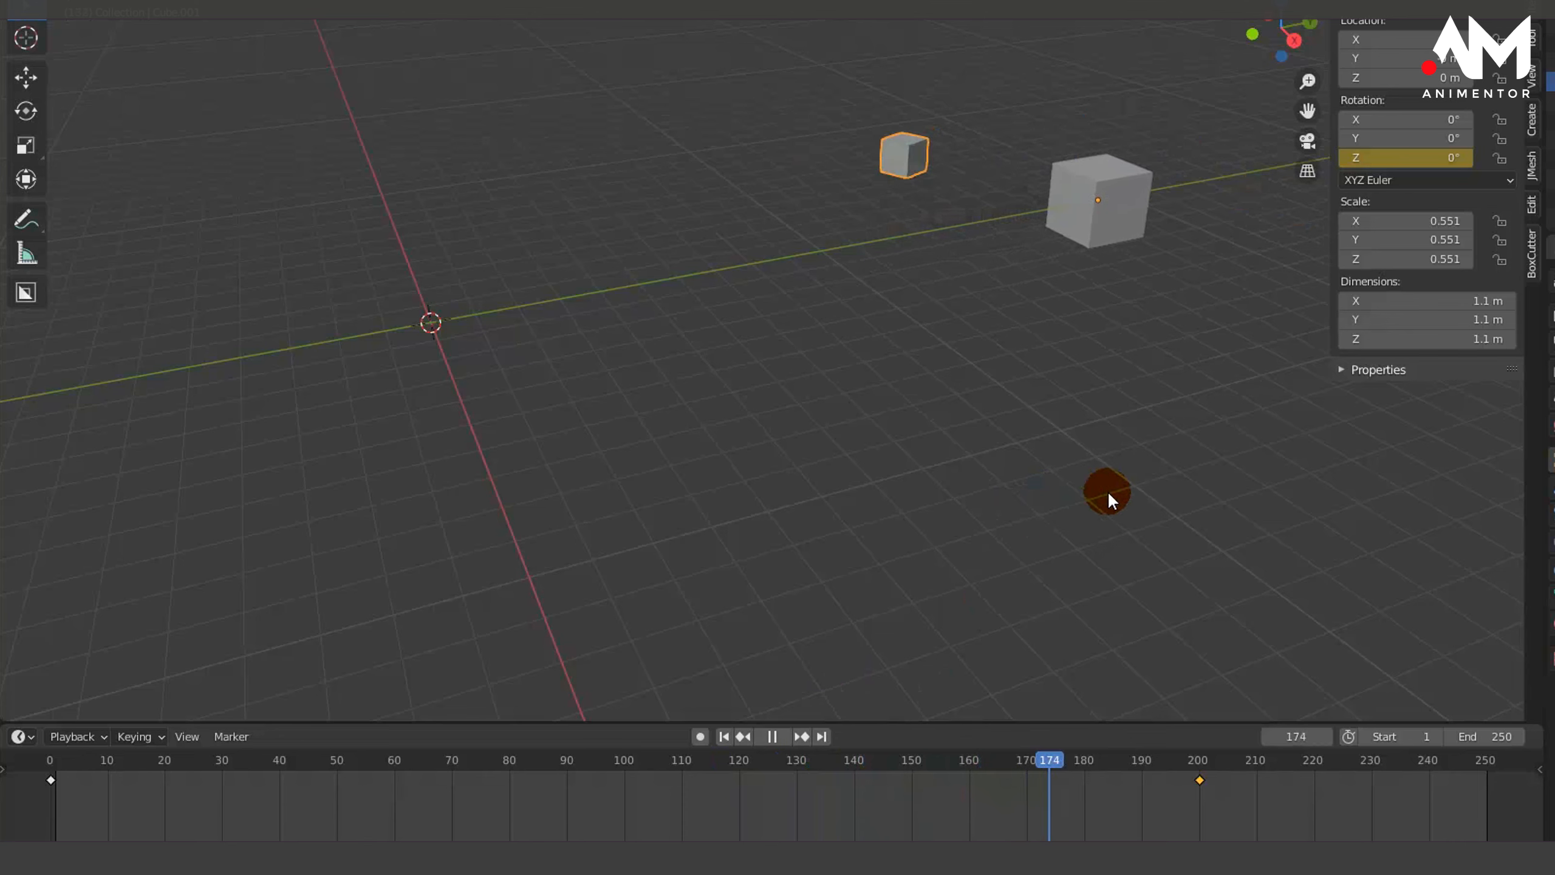
pyautogui.press('space')
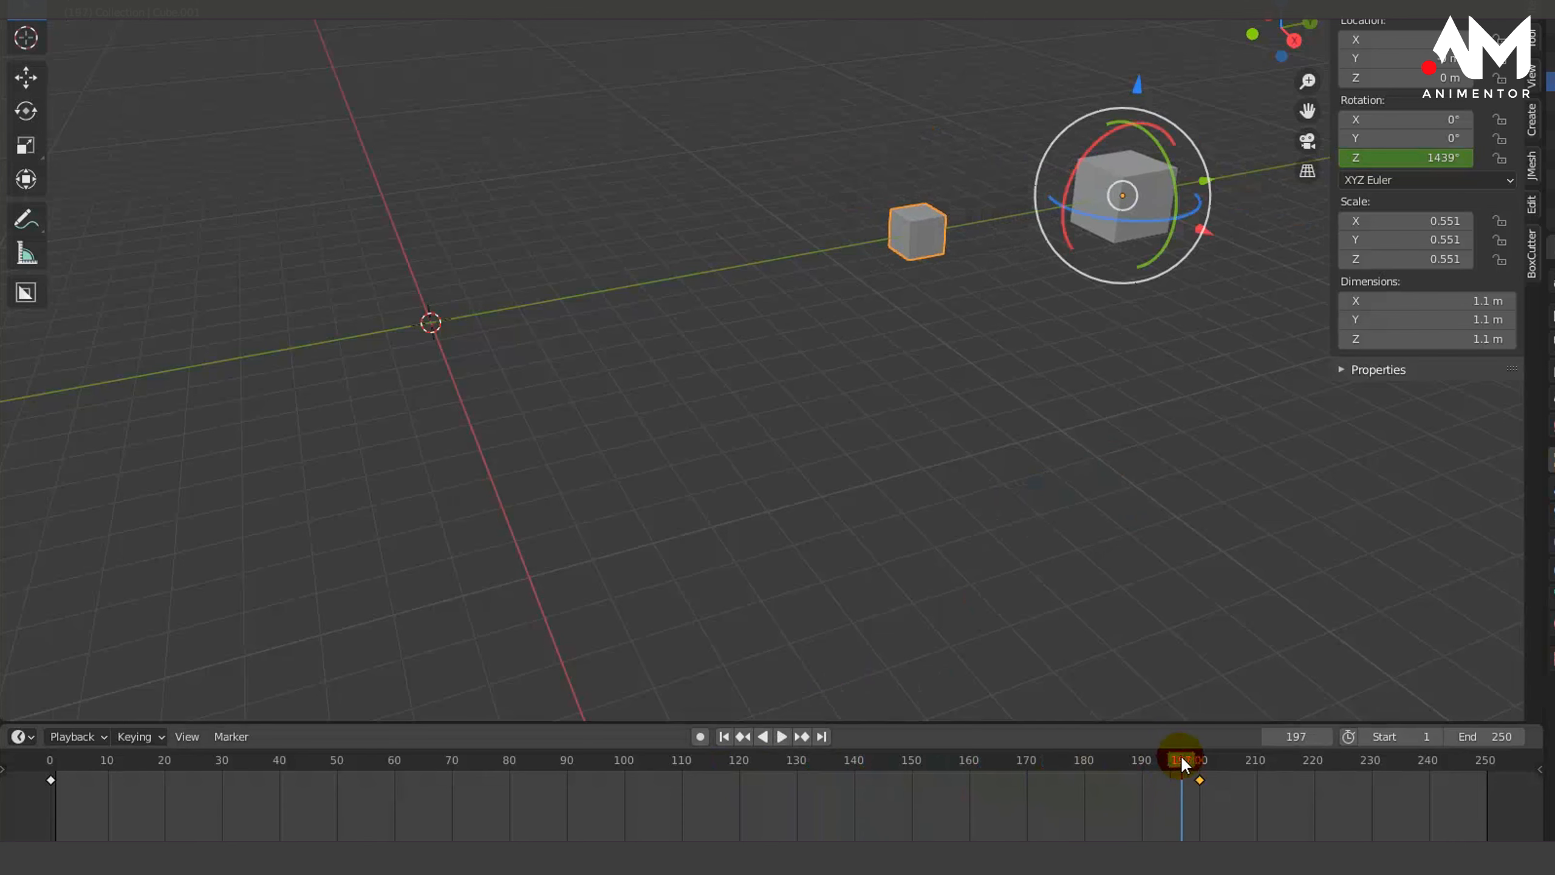
pyautogui.moveTo(1181, 754); pyautogui.dragTo(50, 759)
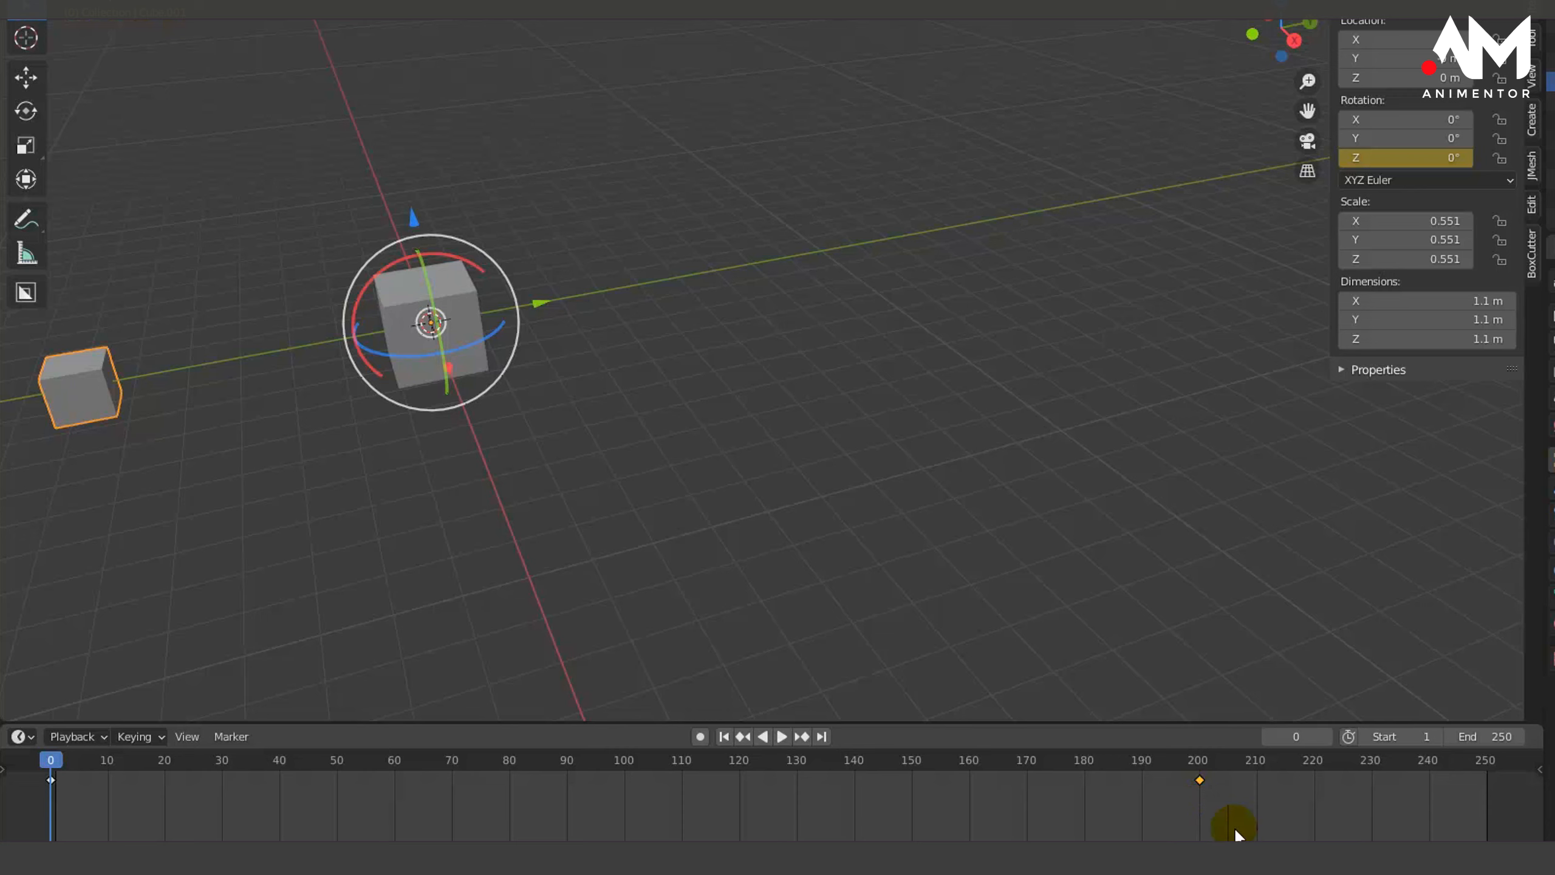
# Step: Delete all of the small cube's rotation keyframes from the timeline
pyautogui.moveTo(1235, 826); pyautogui.dragTo(43, 766)
pyautogui.press('x')
pyautogui.click(224, 823)
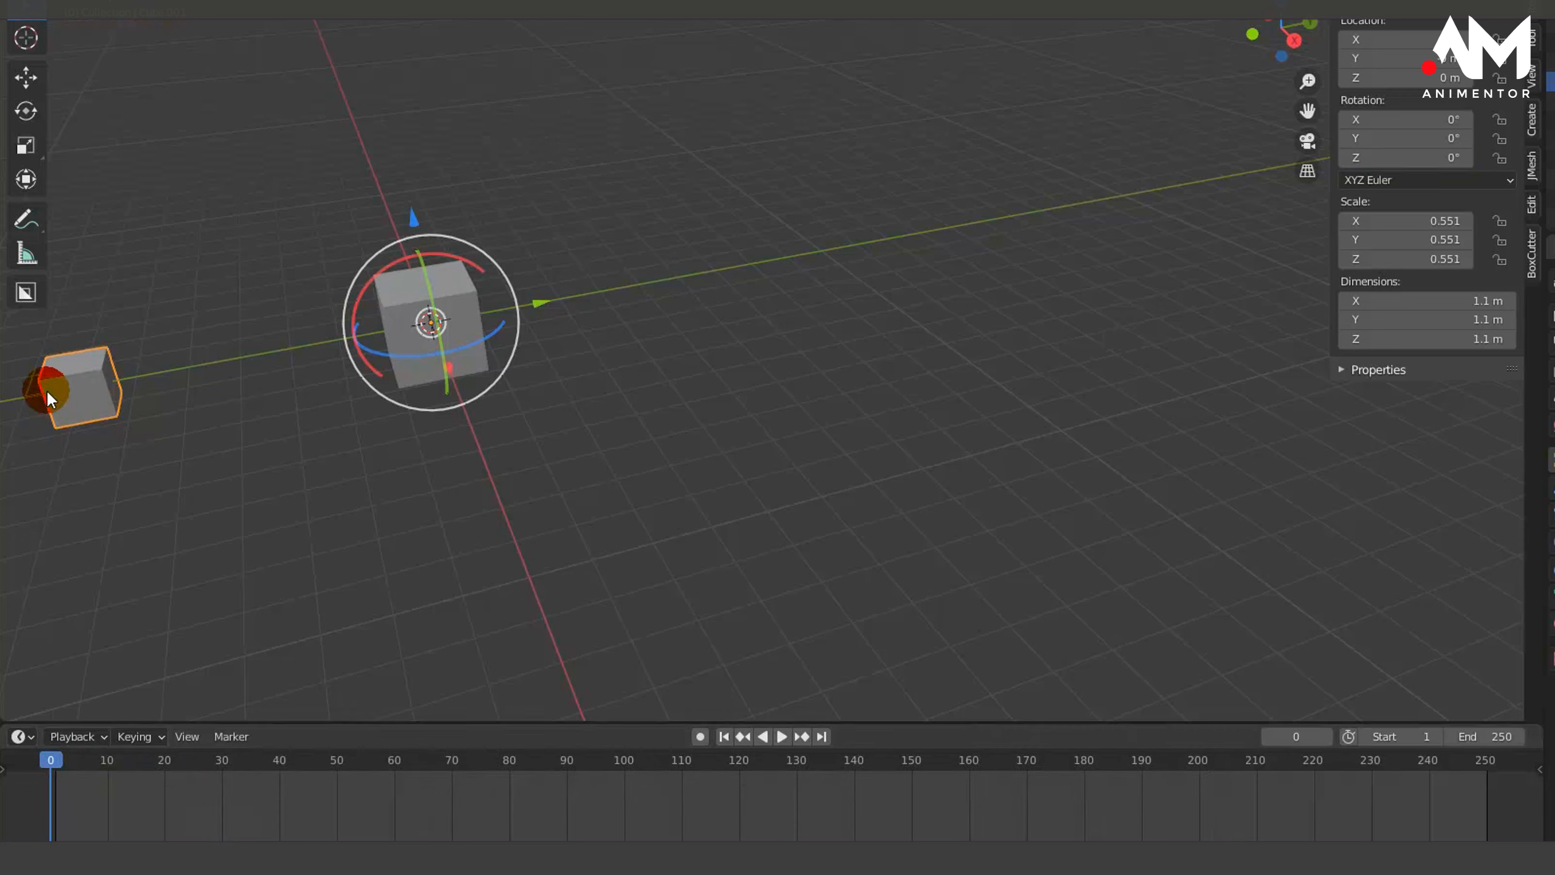
# Step: Delete the large parent cube at the world origin
pyautogui.click(156, 361)
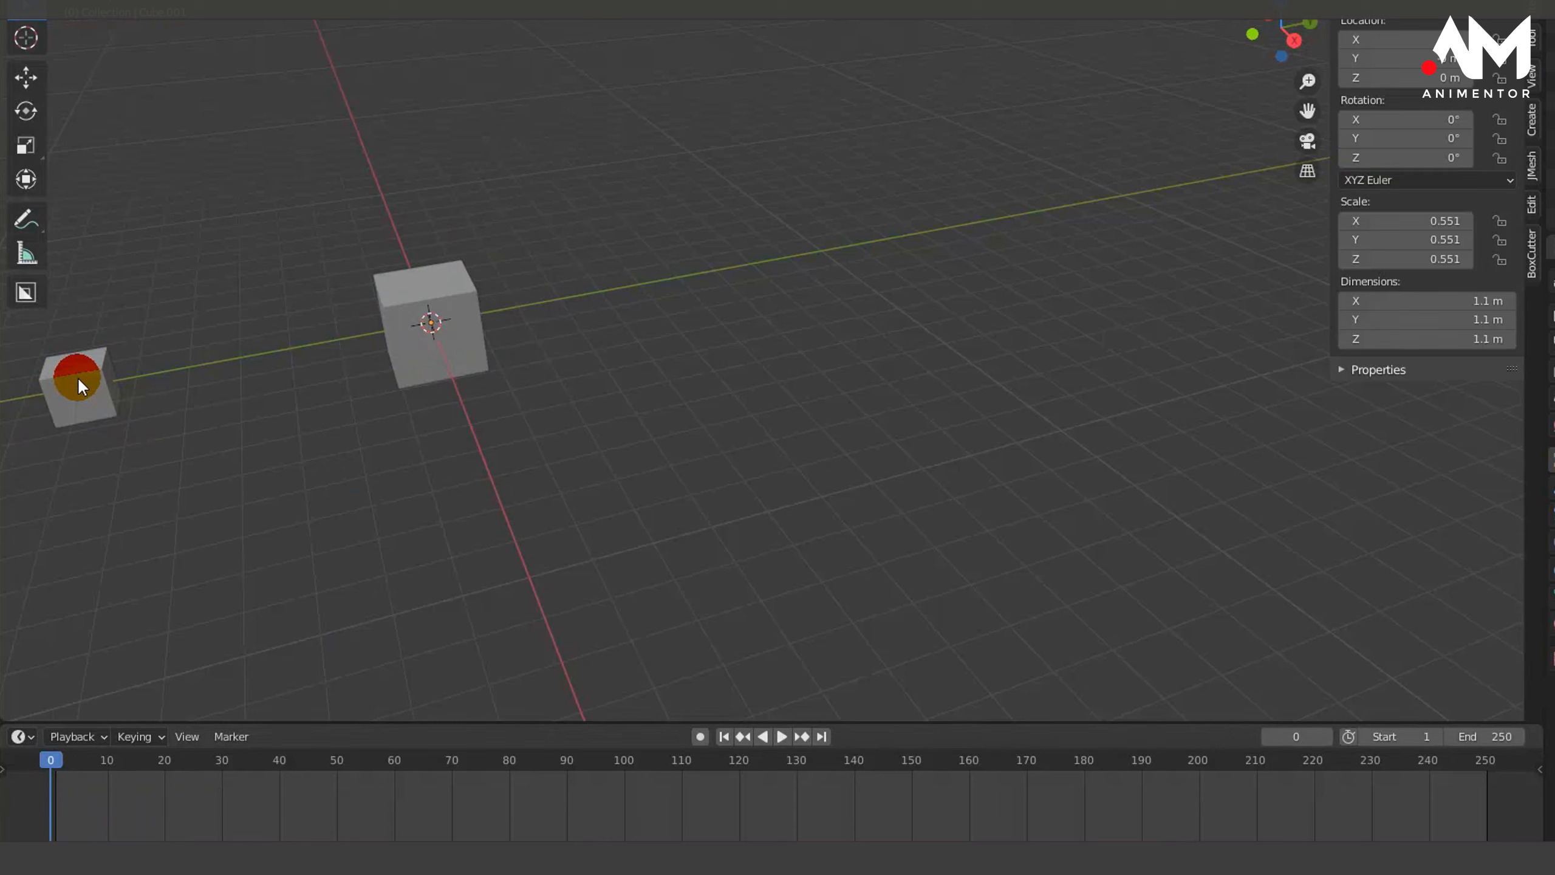
pyautogui.click(404, 297)
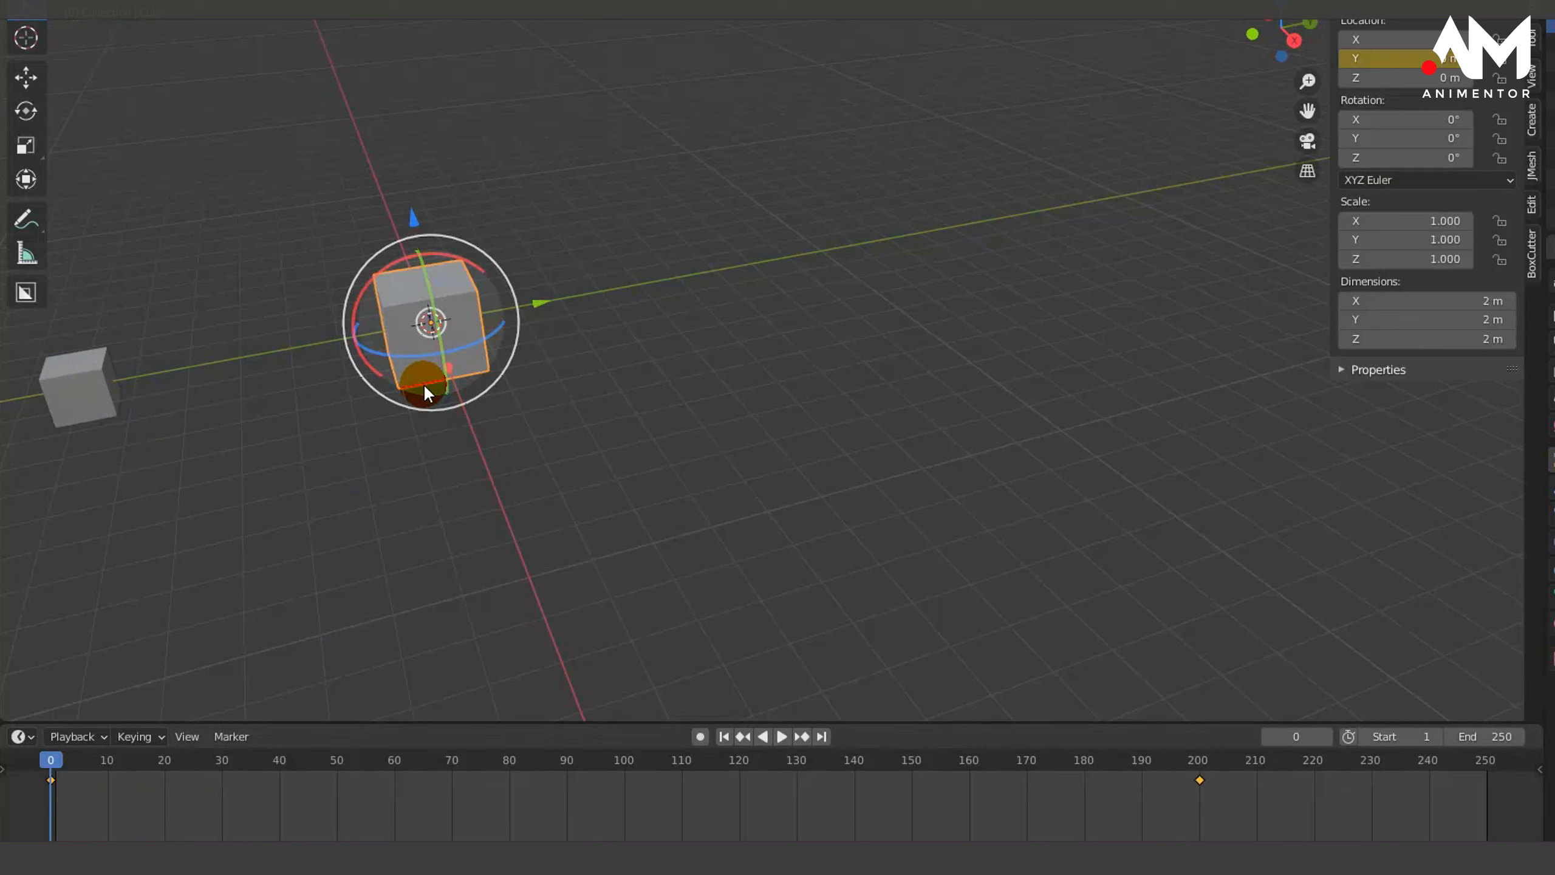
pyautogui.press('Delete')
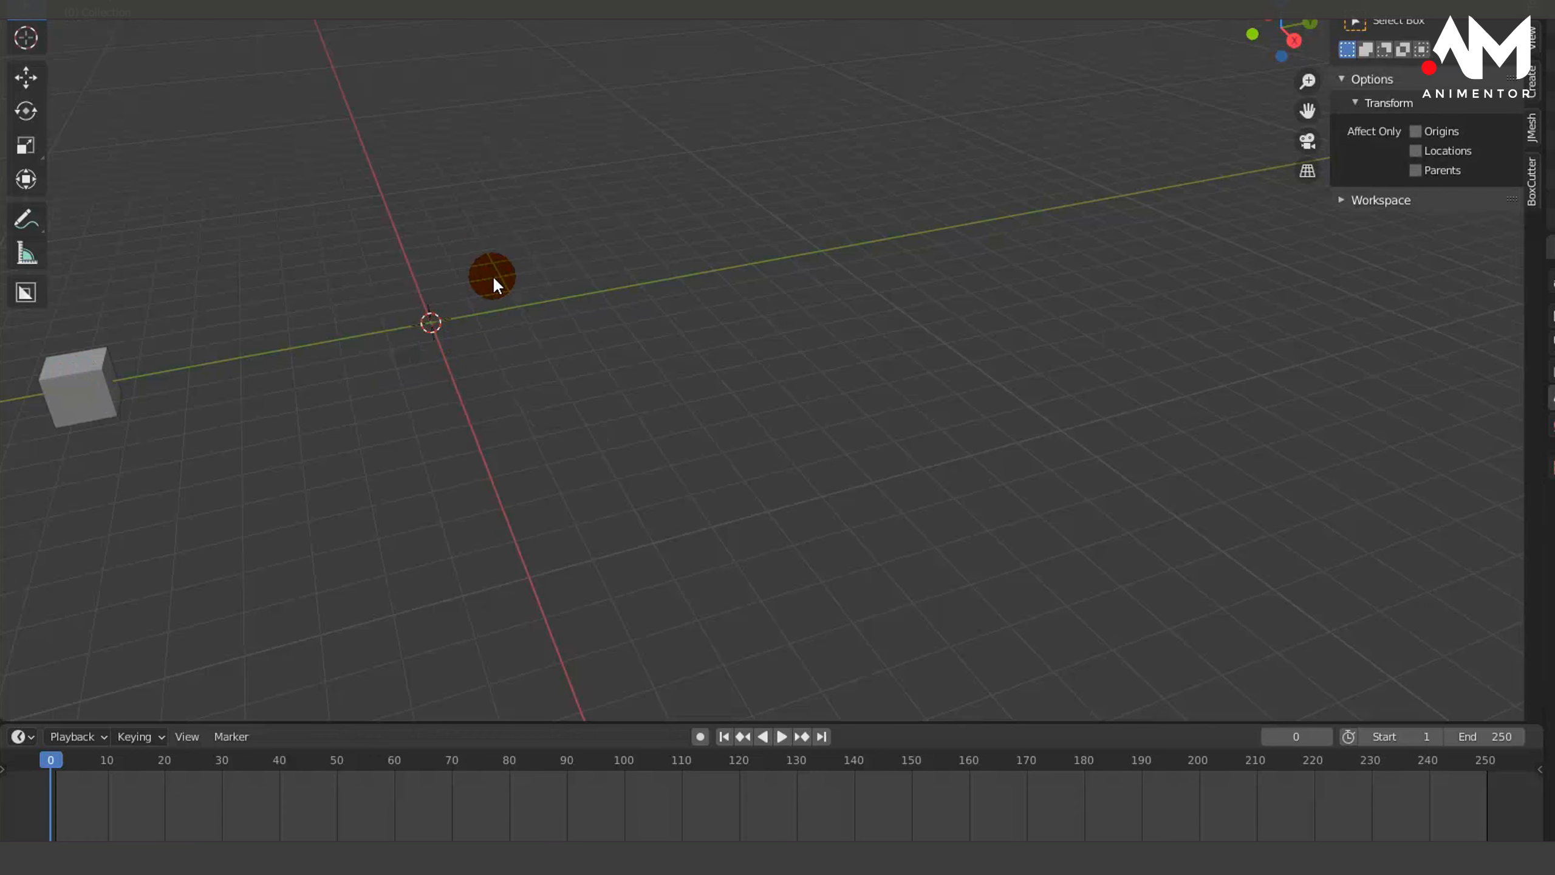
# Step: Add a plain axes empty at the world origin and deselect it
pyautogui.hotkey('shift', 'a')
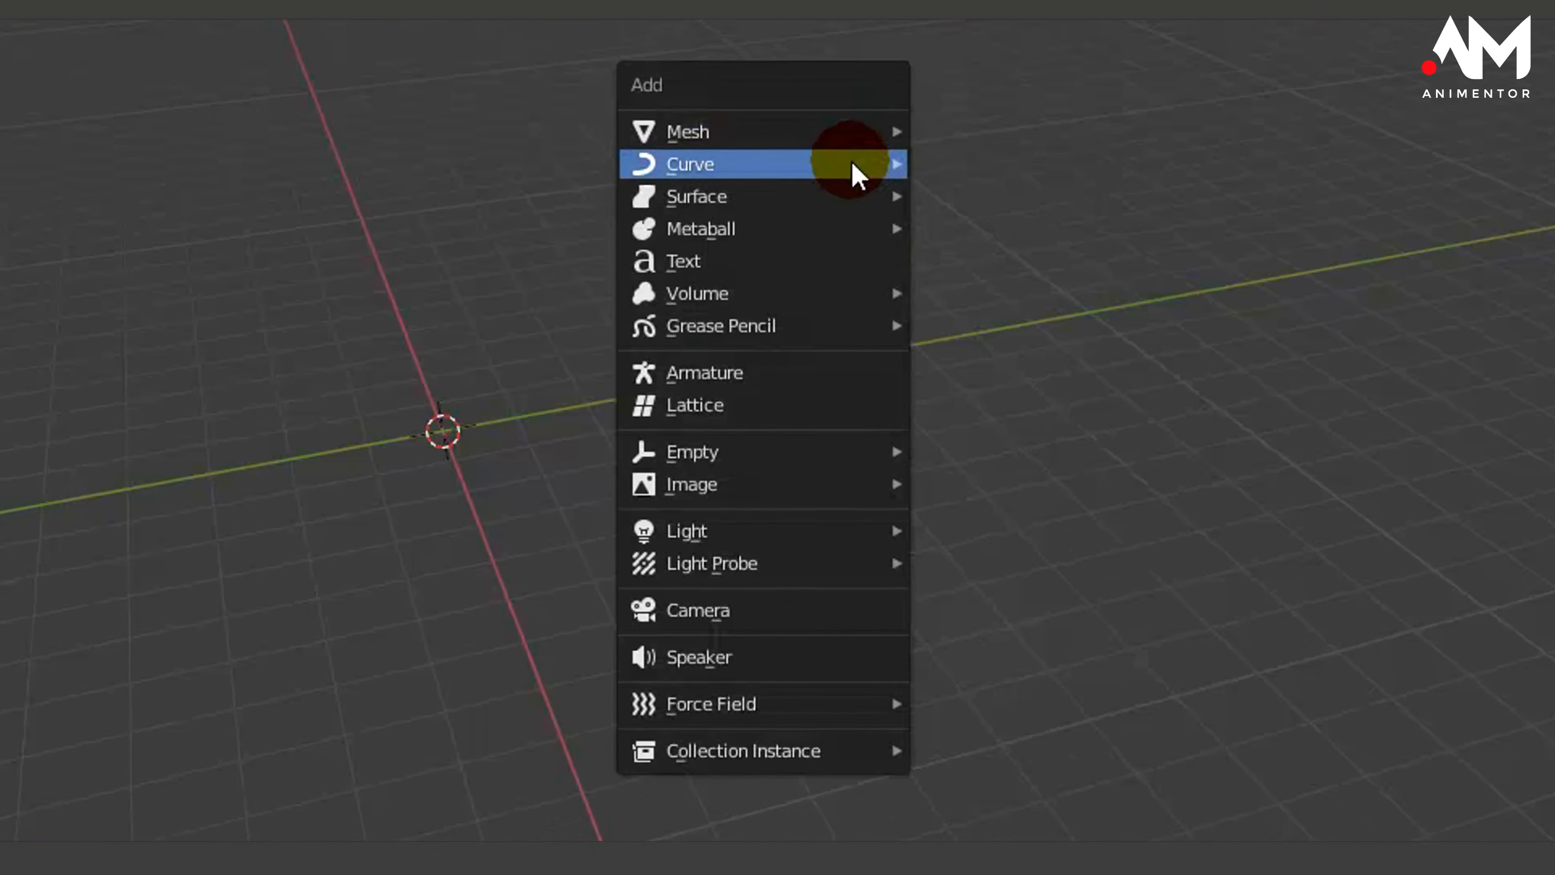
pyautogui.moveTo(812, 444)
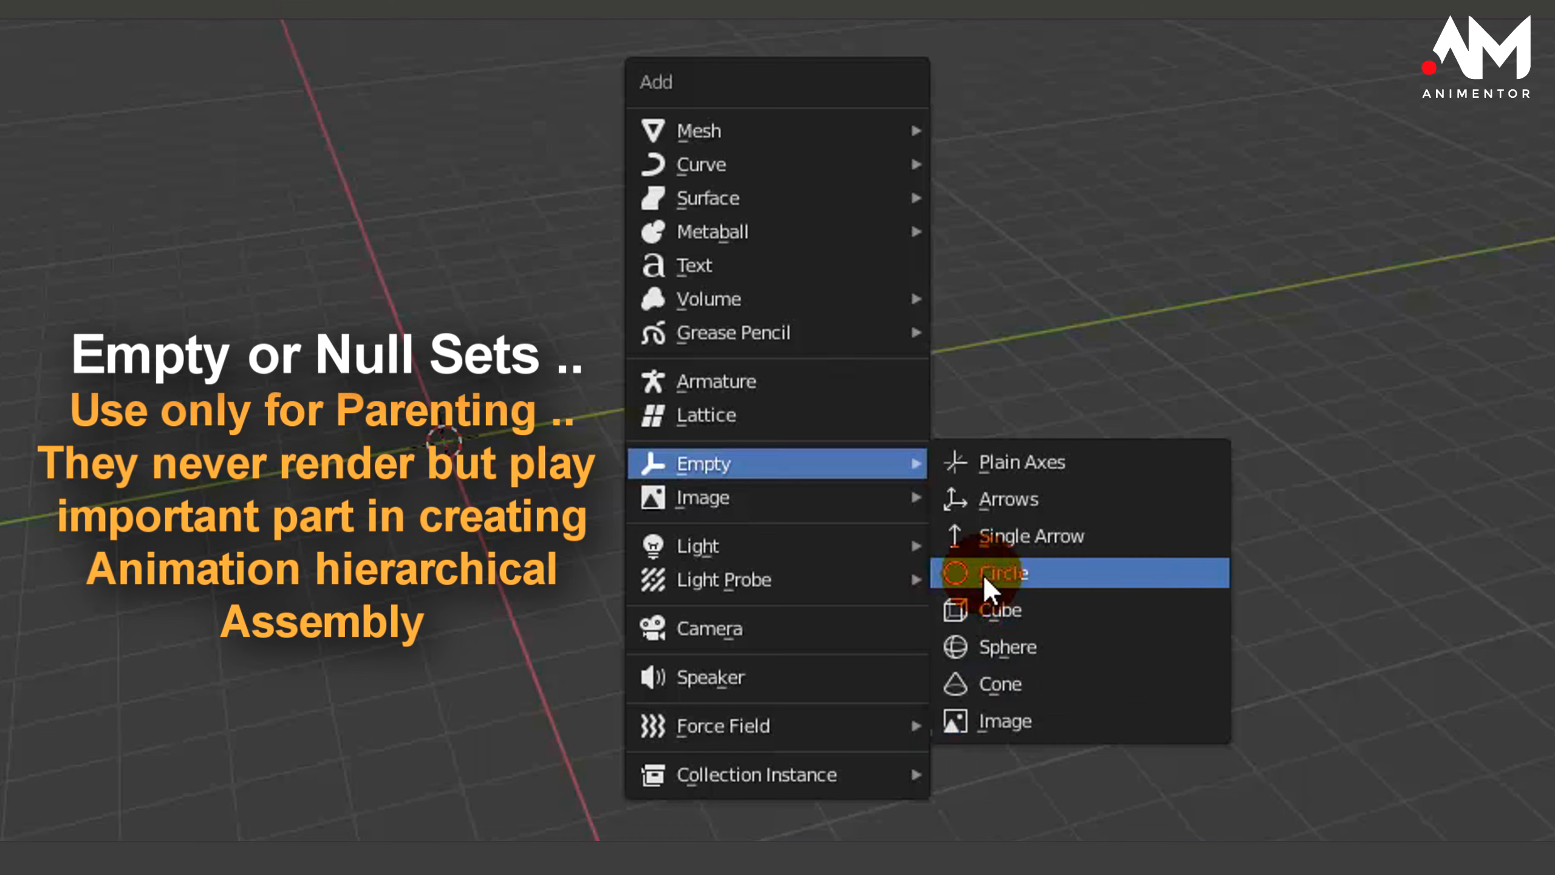
pyautogui.click(1005, 464)
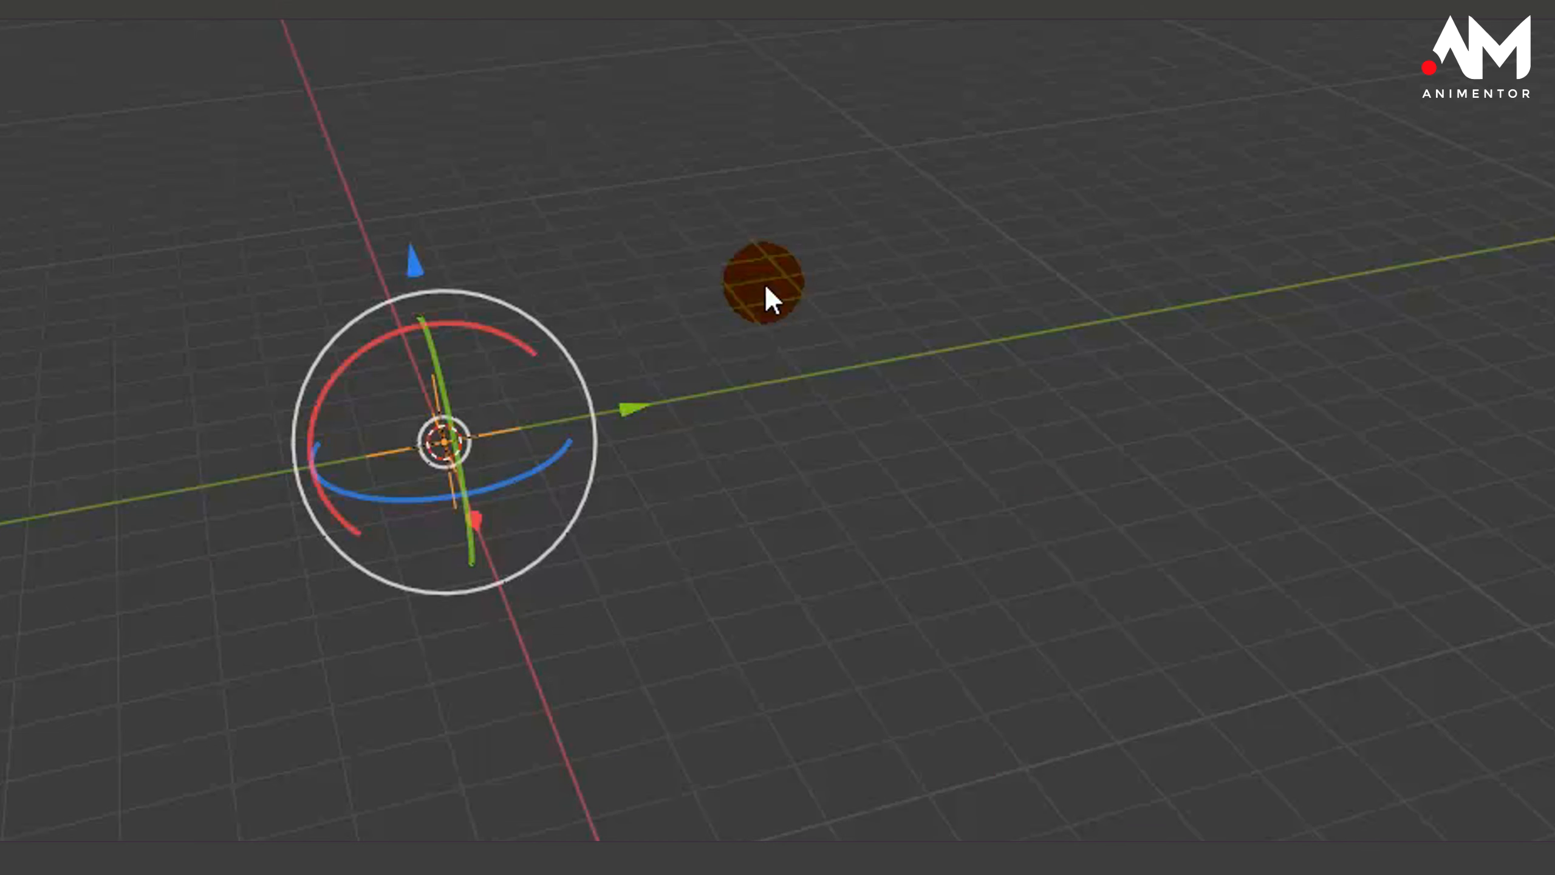
pyautogui.click(629, 159)
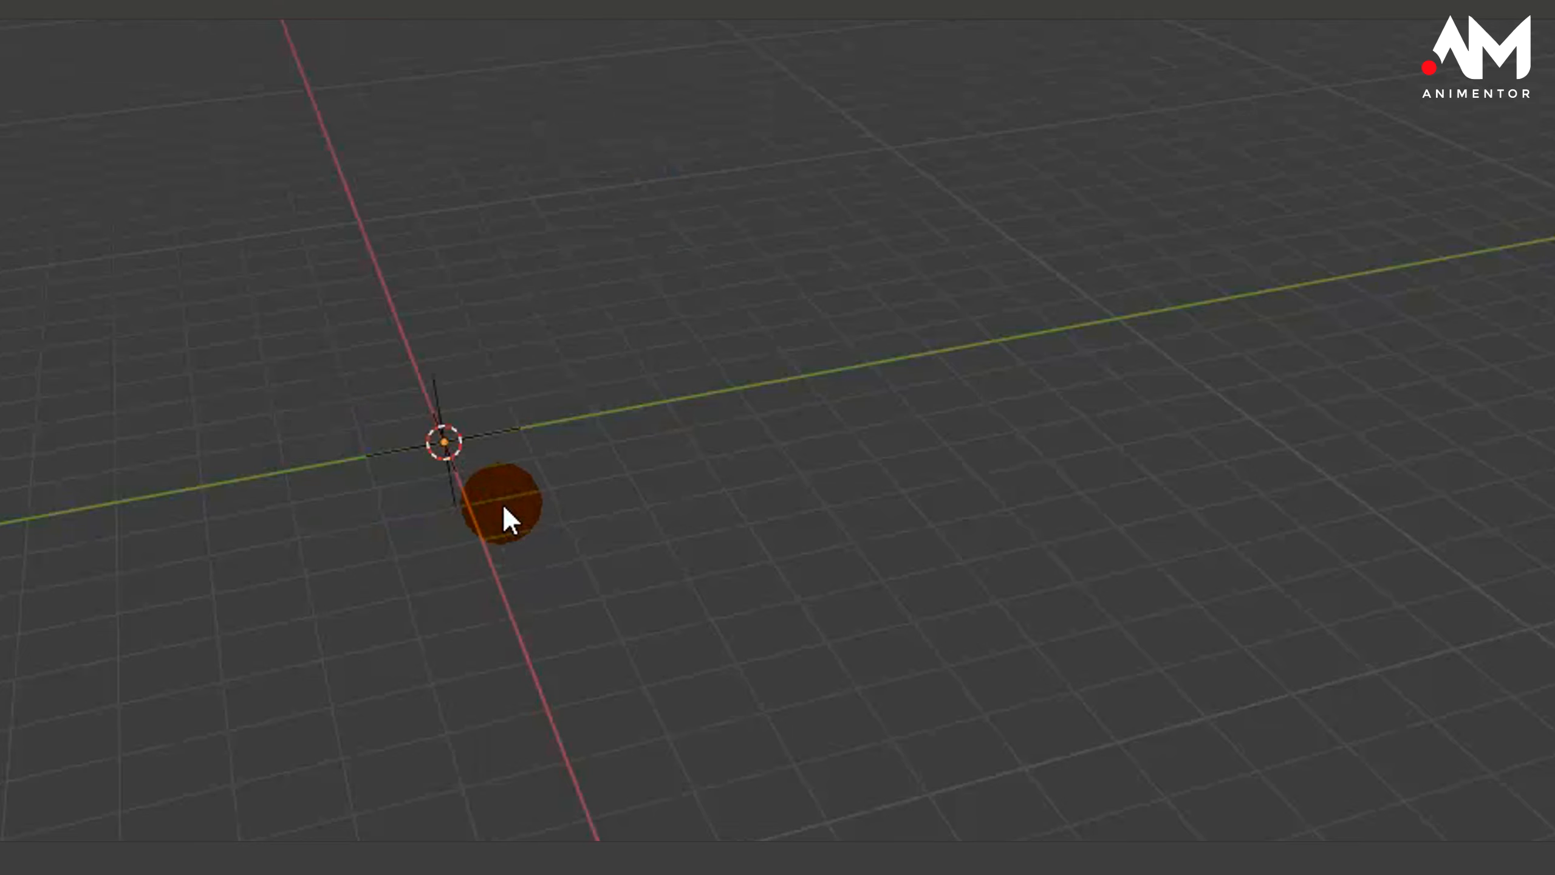
# Step: Move the plain axes empty away from the origin to about X -1.5 m and Y -1.76 m
pyautogui.moveTo(480, 500); pyautogui.dragTo(571, 467, button='middle')
pyautogui.keyDown('shift'); pyautogui.moveTo(539, 402); pyautogui.dragTo(1531, 441, button='middle'); pyautogui.keyUp('shift')
pyautogui.moveTo(1459, 588); pyautogui.dragTo(1308, 549, button='middle')
pyautogui.moveTo(1291, 275); pyautogui.dragTo(1361, 353)
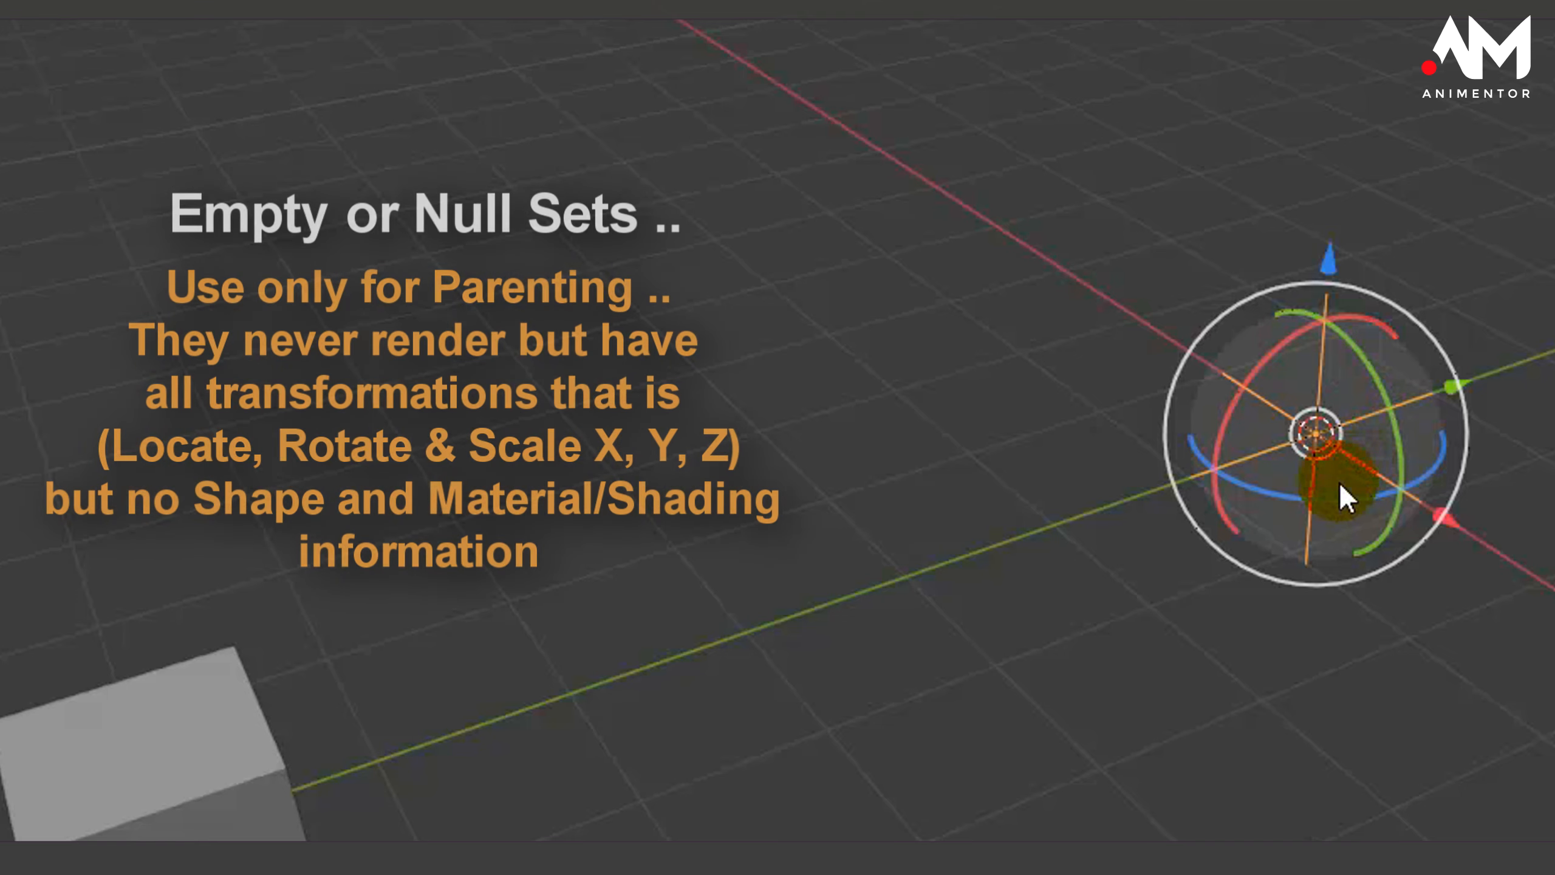
pyautogui.moveTo(1452, 517); pyautogui.dragTo(1308, 431)
pyautogui.moveTo(1332, 291); pyautogui.dragTo(1118, 471)
pyautogui.click(1119, 471)
pyautogui.click(955, 342)
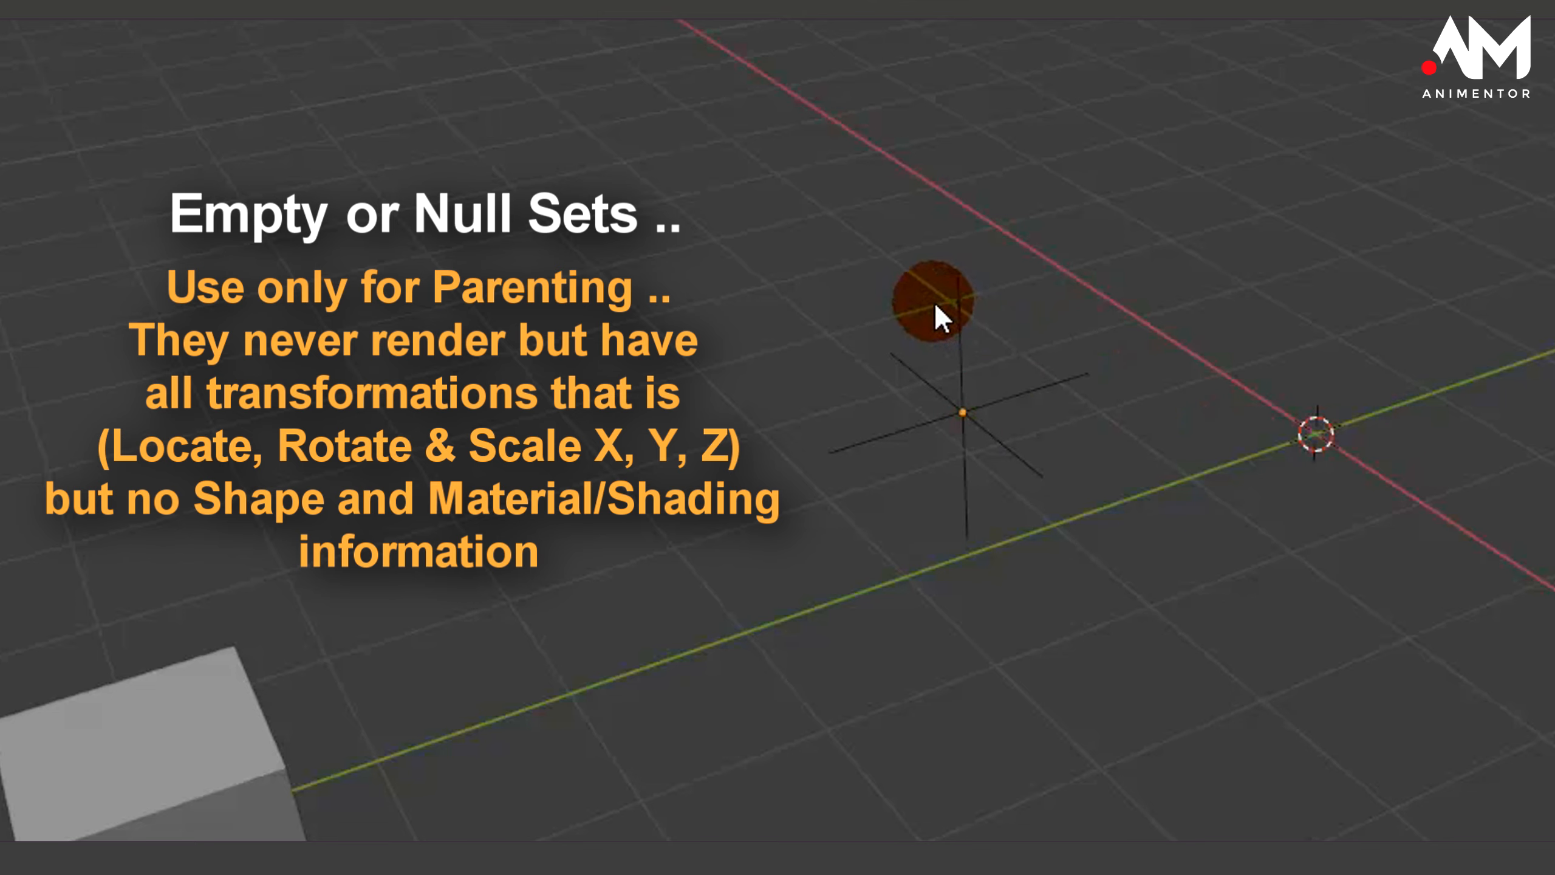
pyautogui.moveTo(923, 248); pyautogui.dragTo(1023, 352)
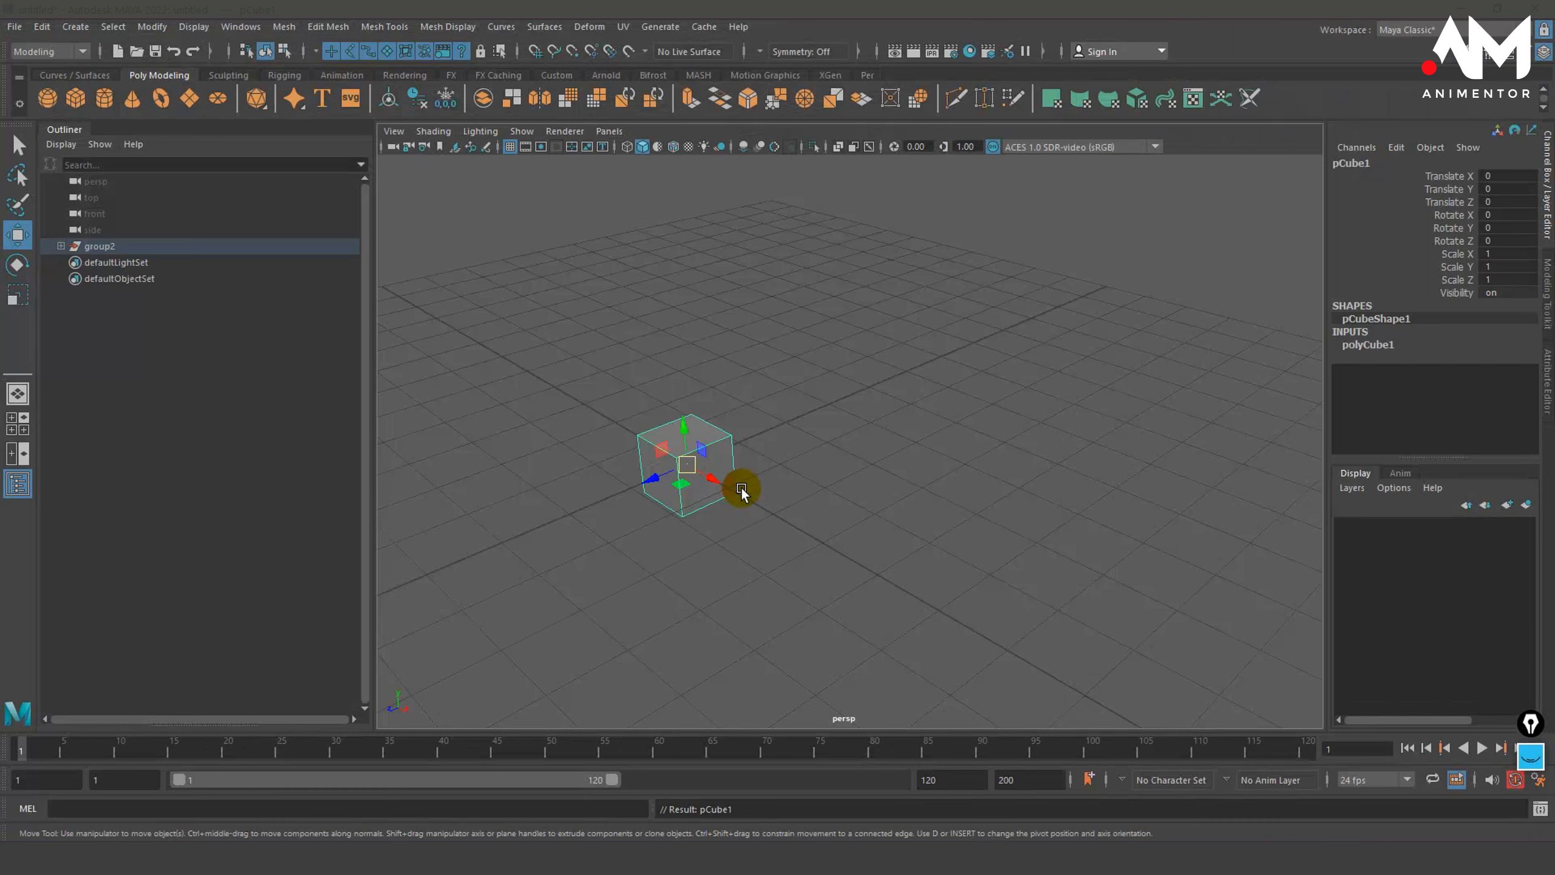
# Step: Switch to Maya, group the cube at the origin, and expand the nested groups down to the cube
pyautogui.click(747, 410)
pyautogui.click(701, 445)
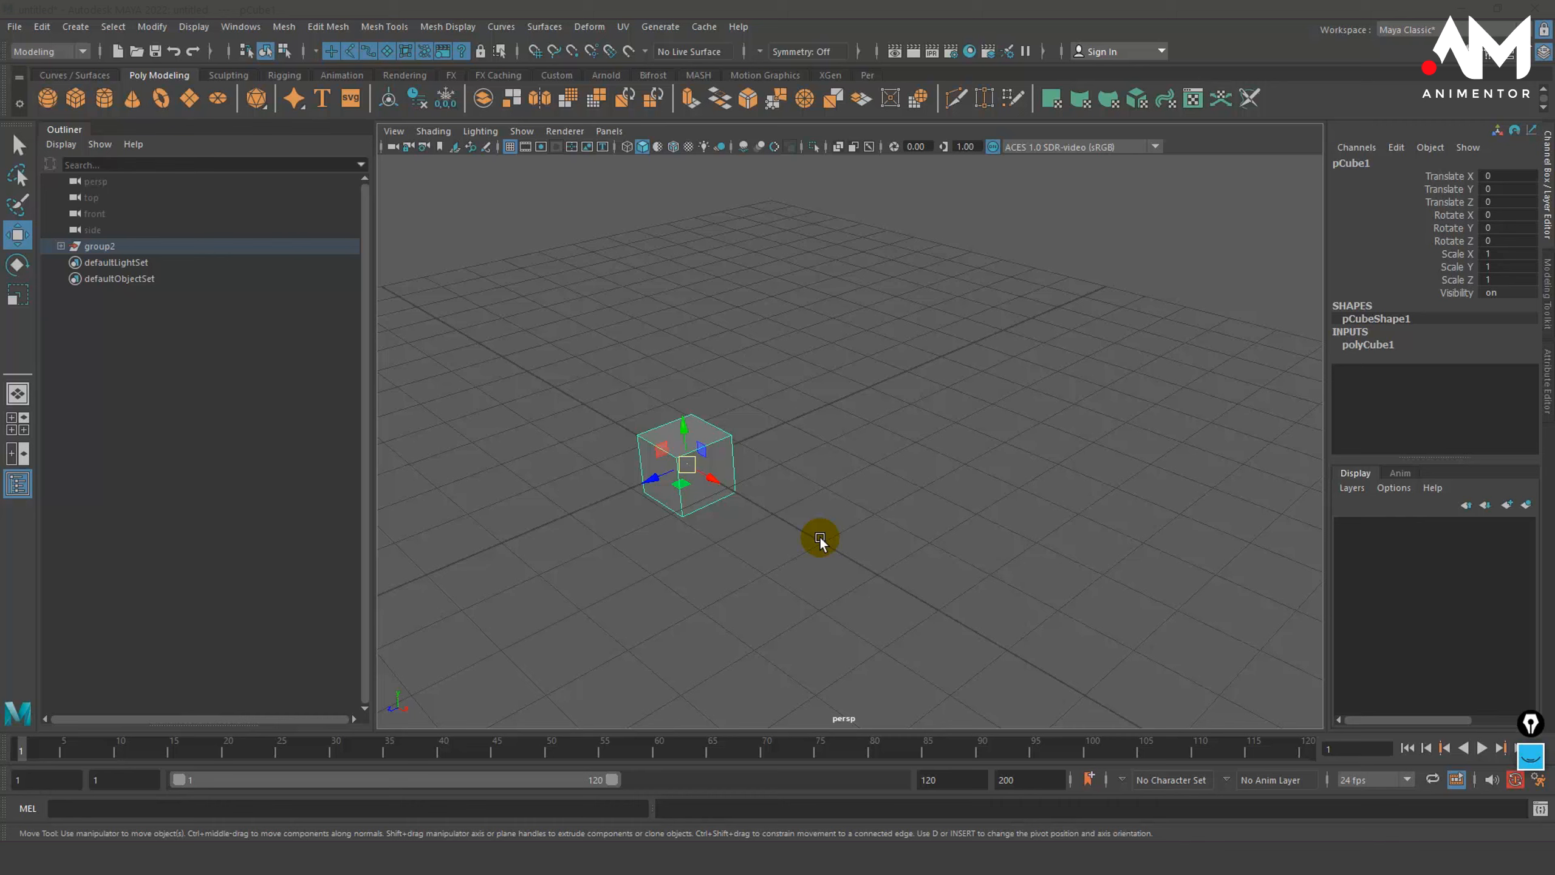
pyautogui.hotkey('ctrl', 'g')
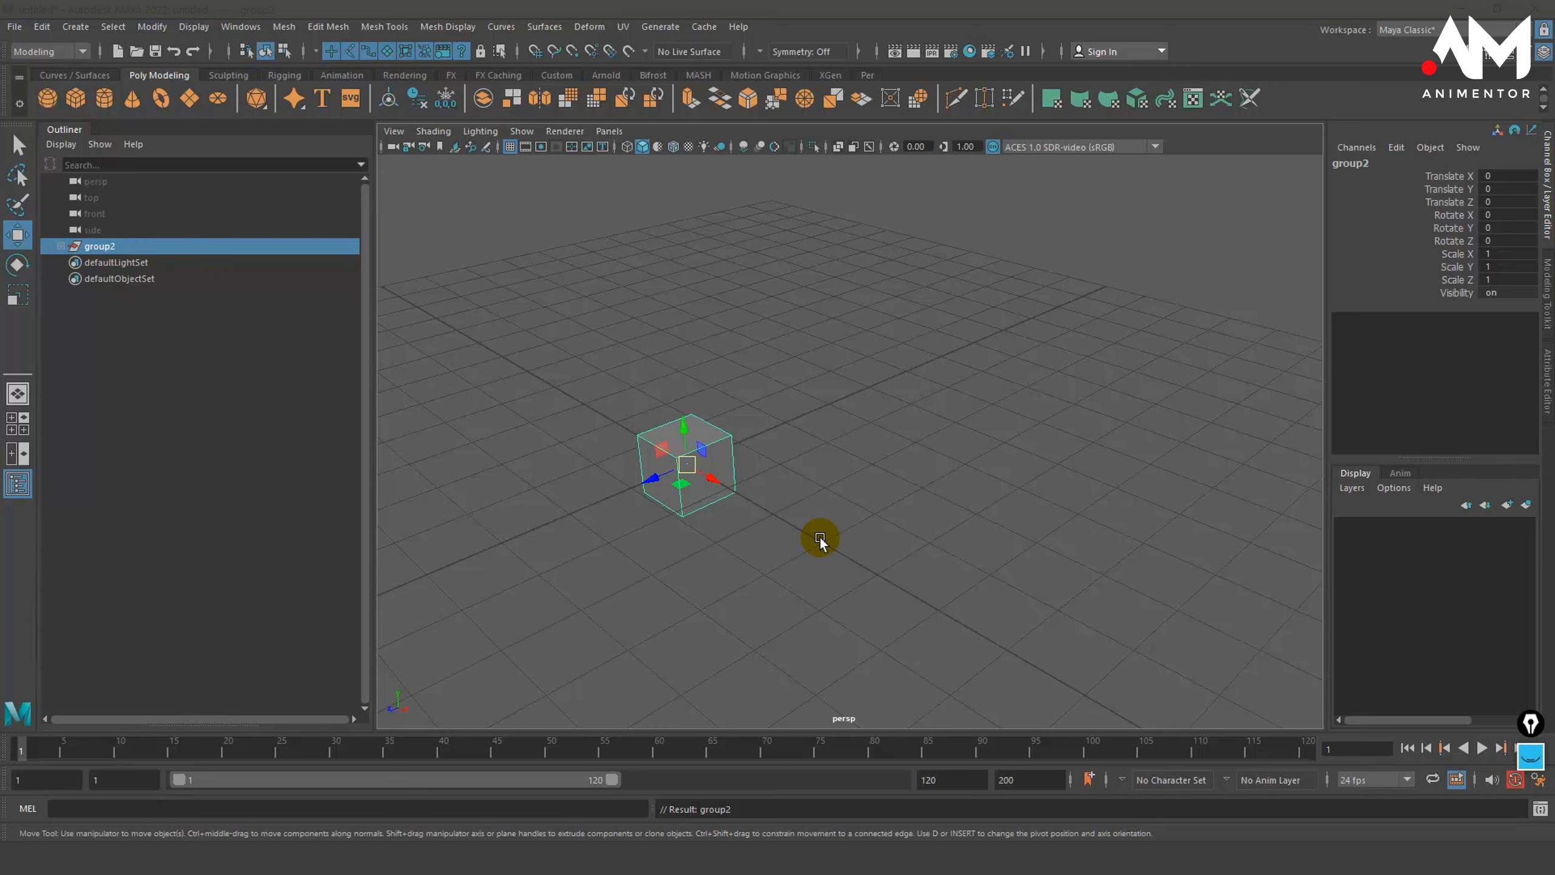
pyautogui.click(61, 245)
pyautogui.click(68, 262)
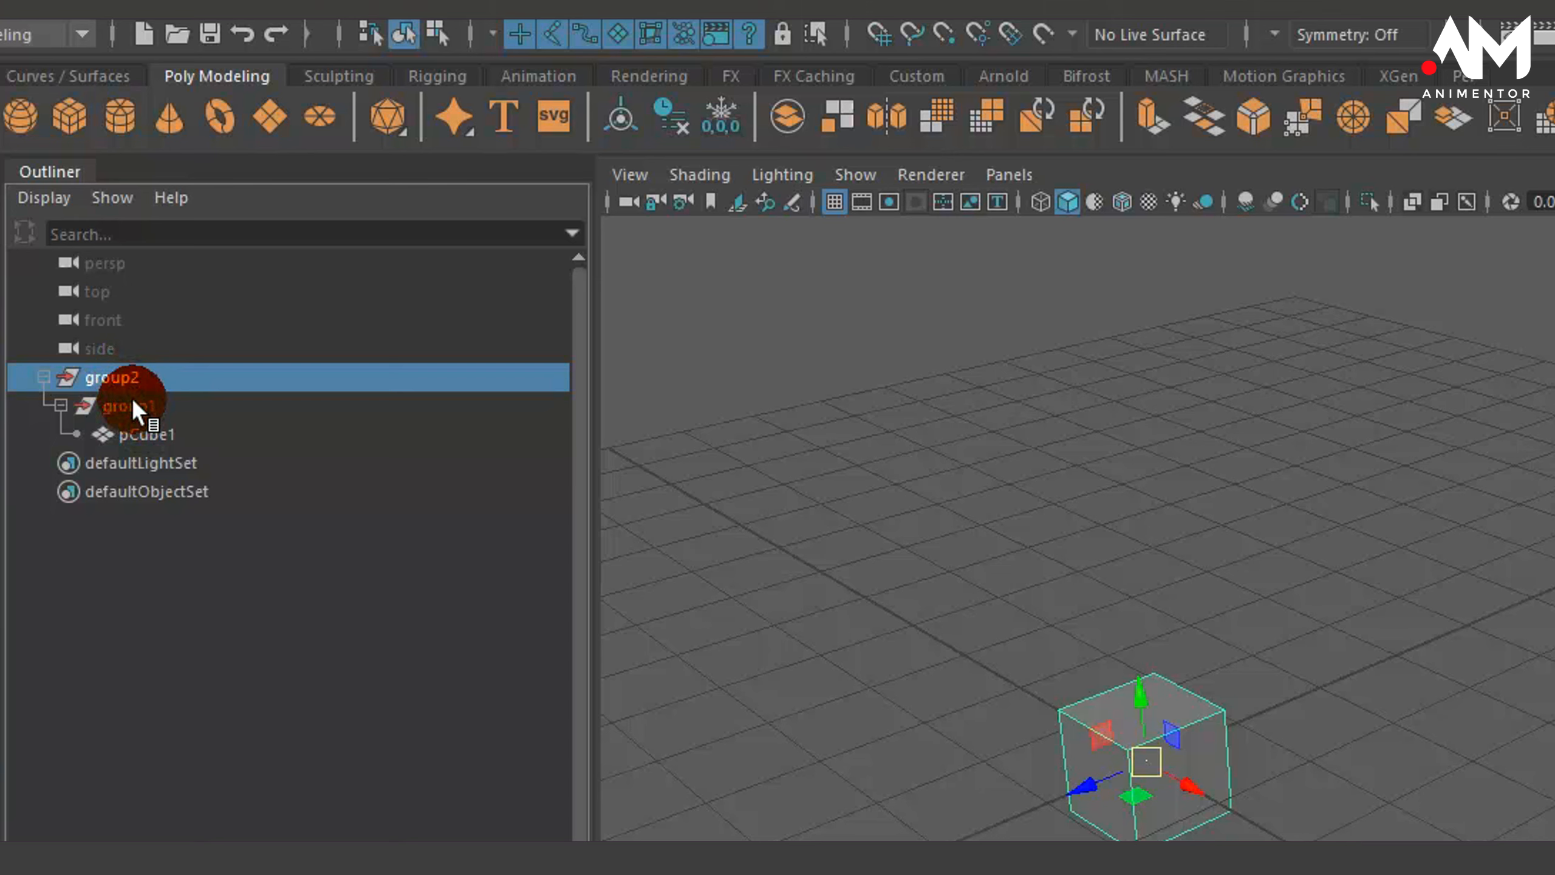
pyautogui.moveTo(124, 404); pyautogui.dragTo(99, 380, button='middle')
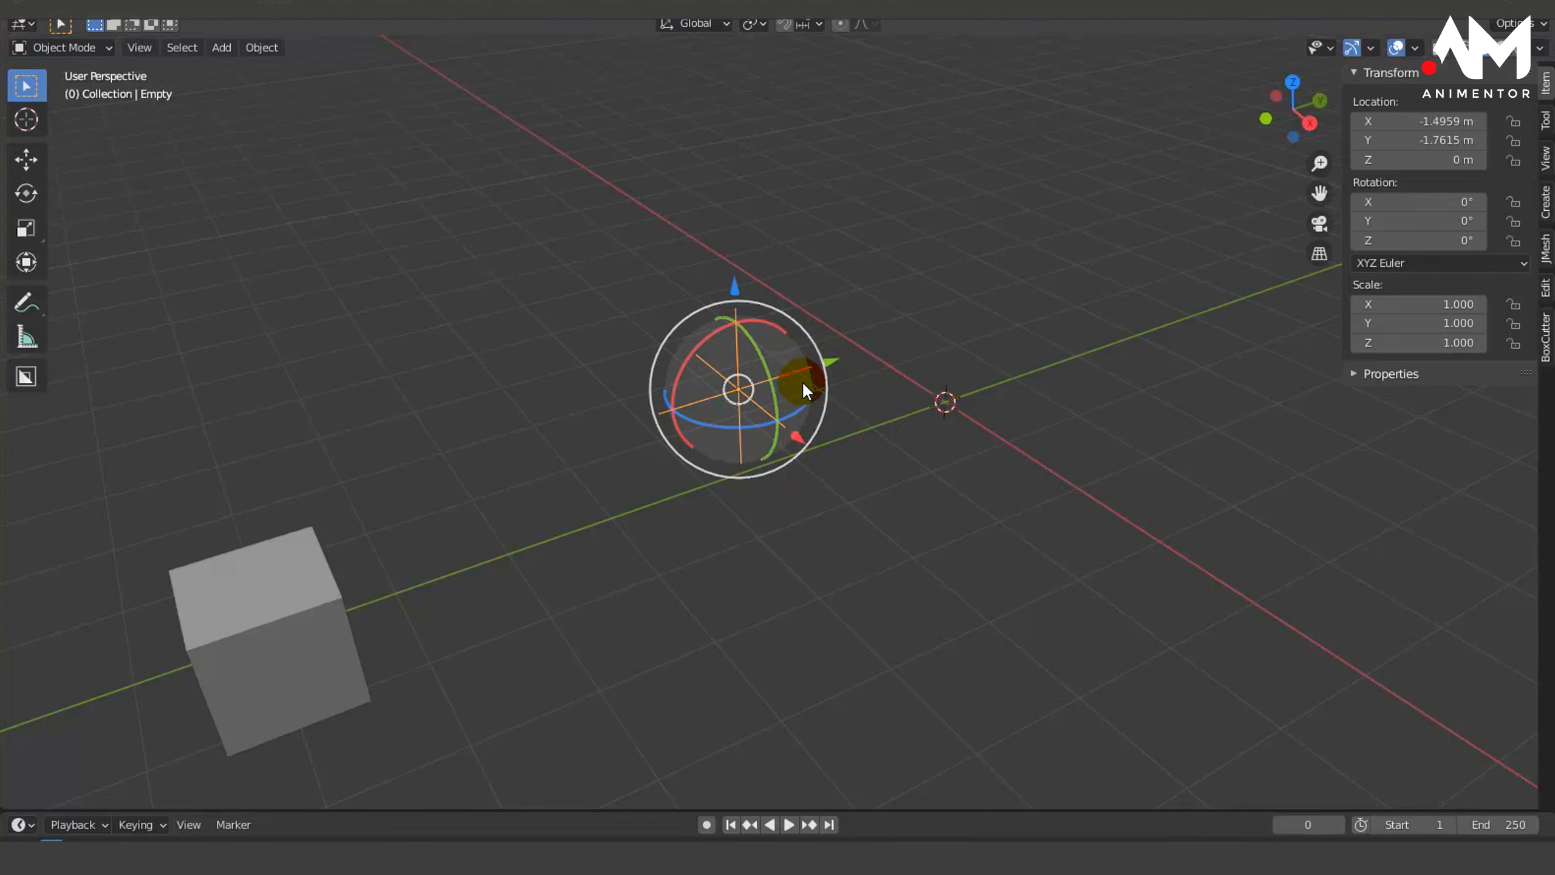
# Step: Back in Blender, add a cube-shaped empty at the world origin and move it along Y to about 3.62 m
pyautogui.click(854, 298)
pyautogui.moveTo(709, 342); pyautogui.dragTo(777, 421)
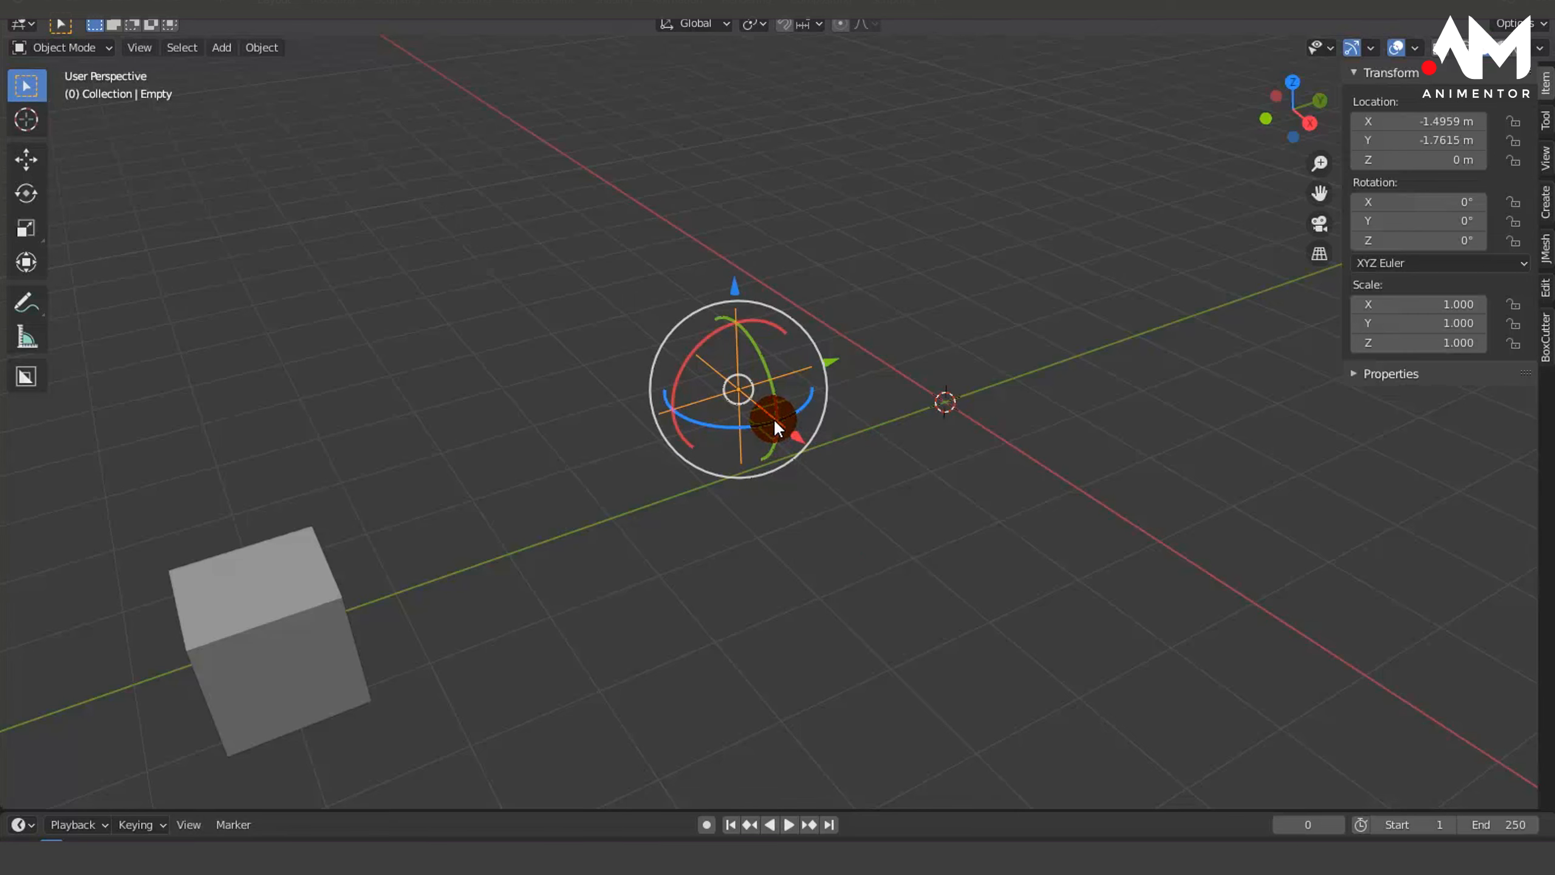
pyautogui.hotkey('shift', 'a')
pyautogui.moveTo(768, 421)
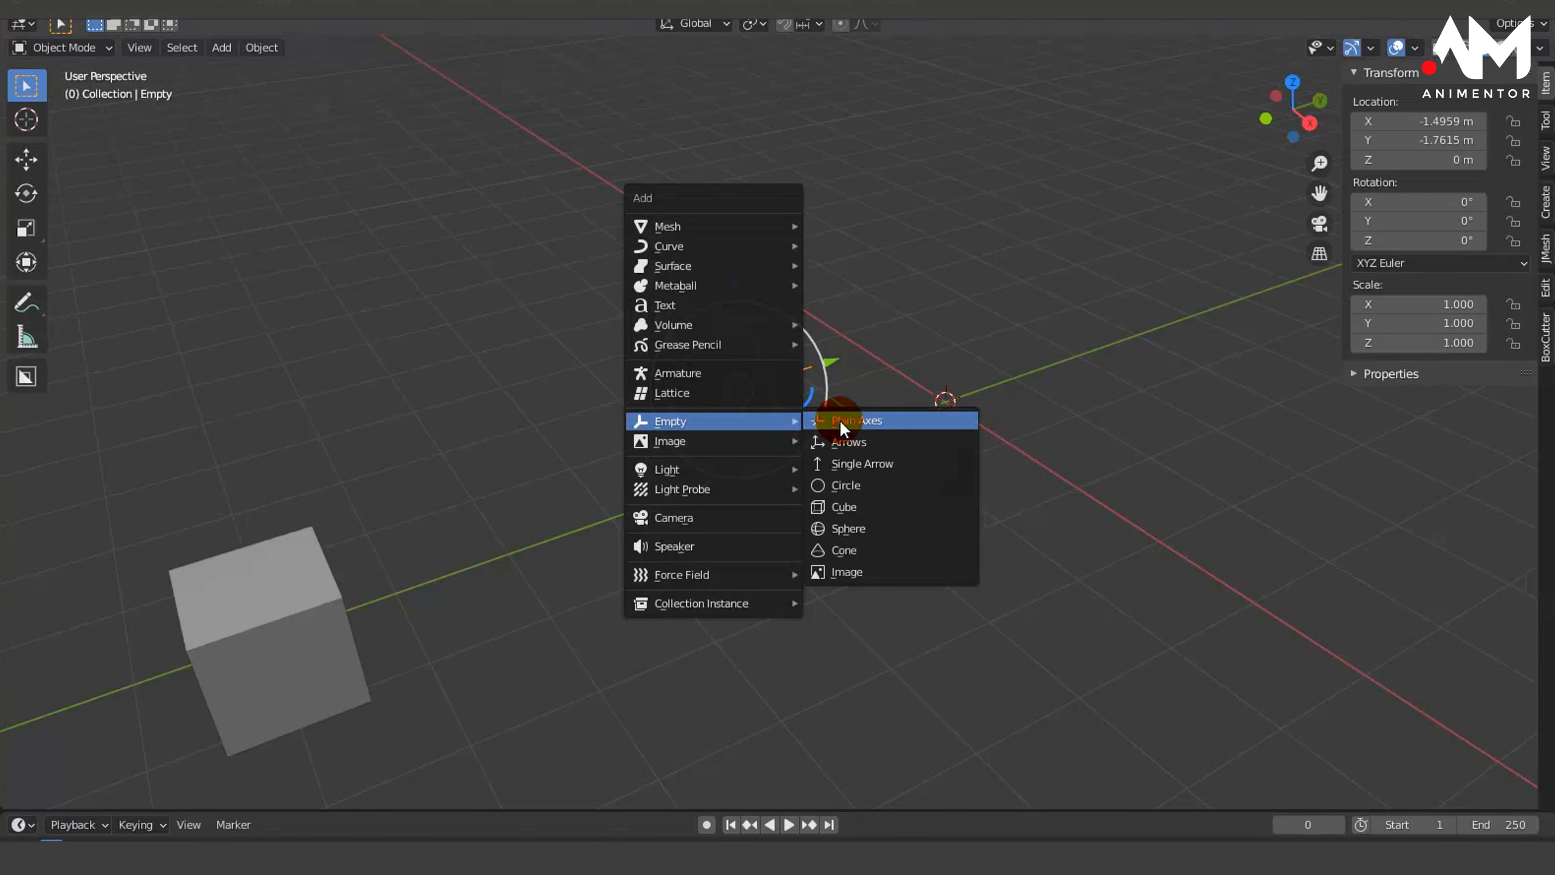
pyautogui.click(844, 505)
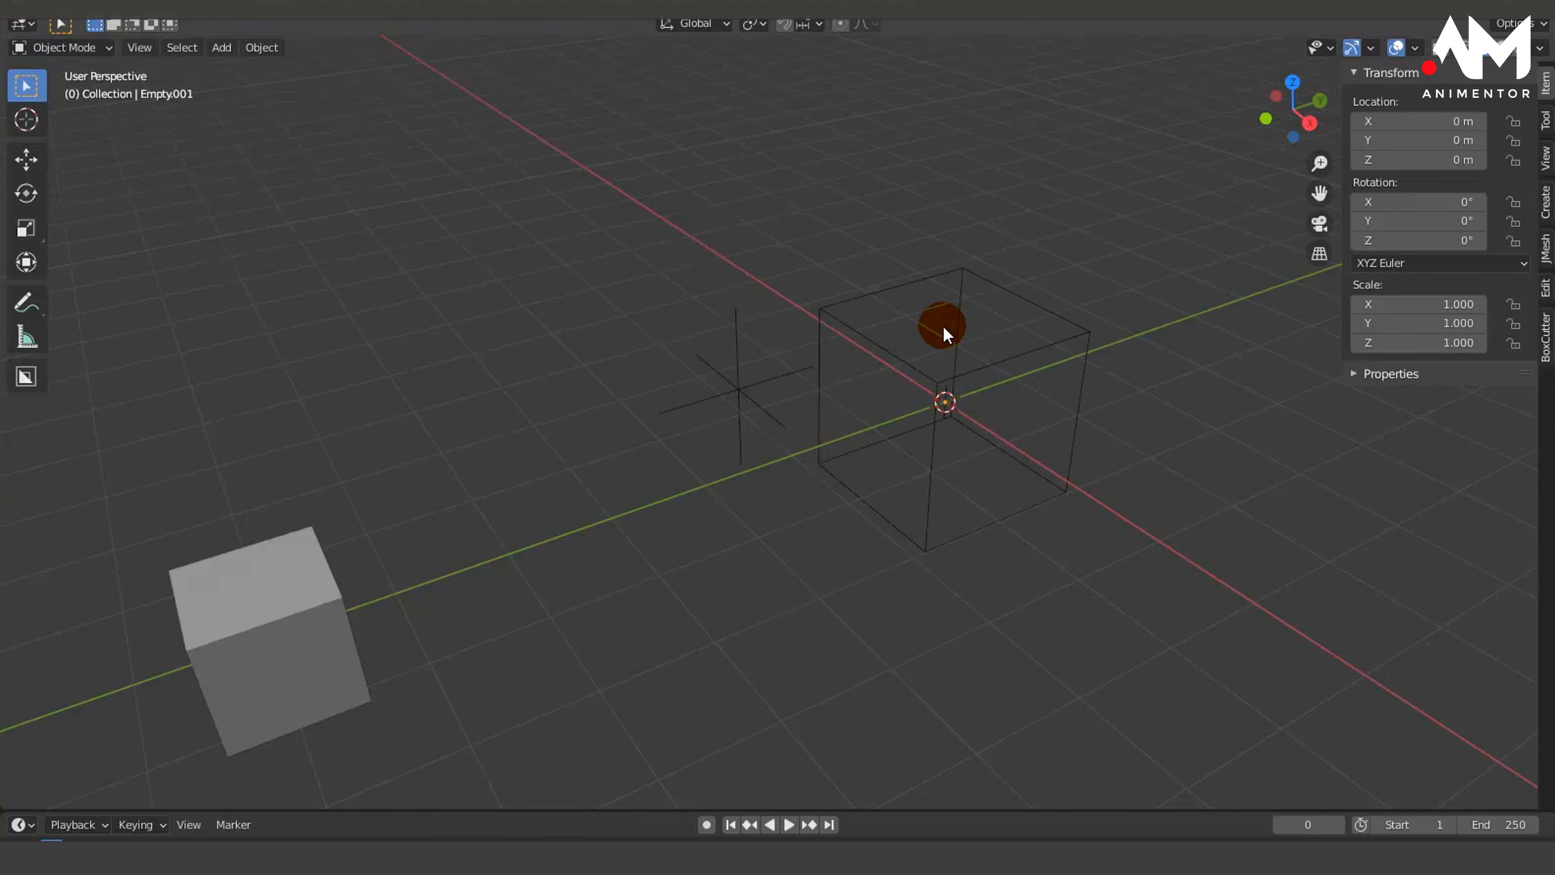
pyautogui.moveTo(957, 294); pyautogui.dragTo(957, 295)
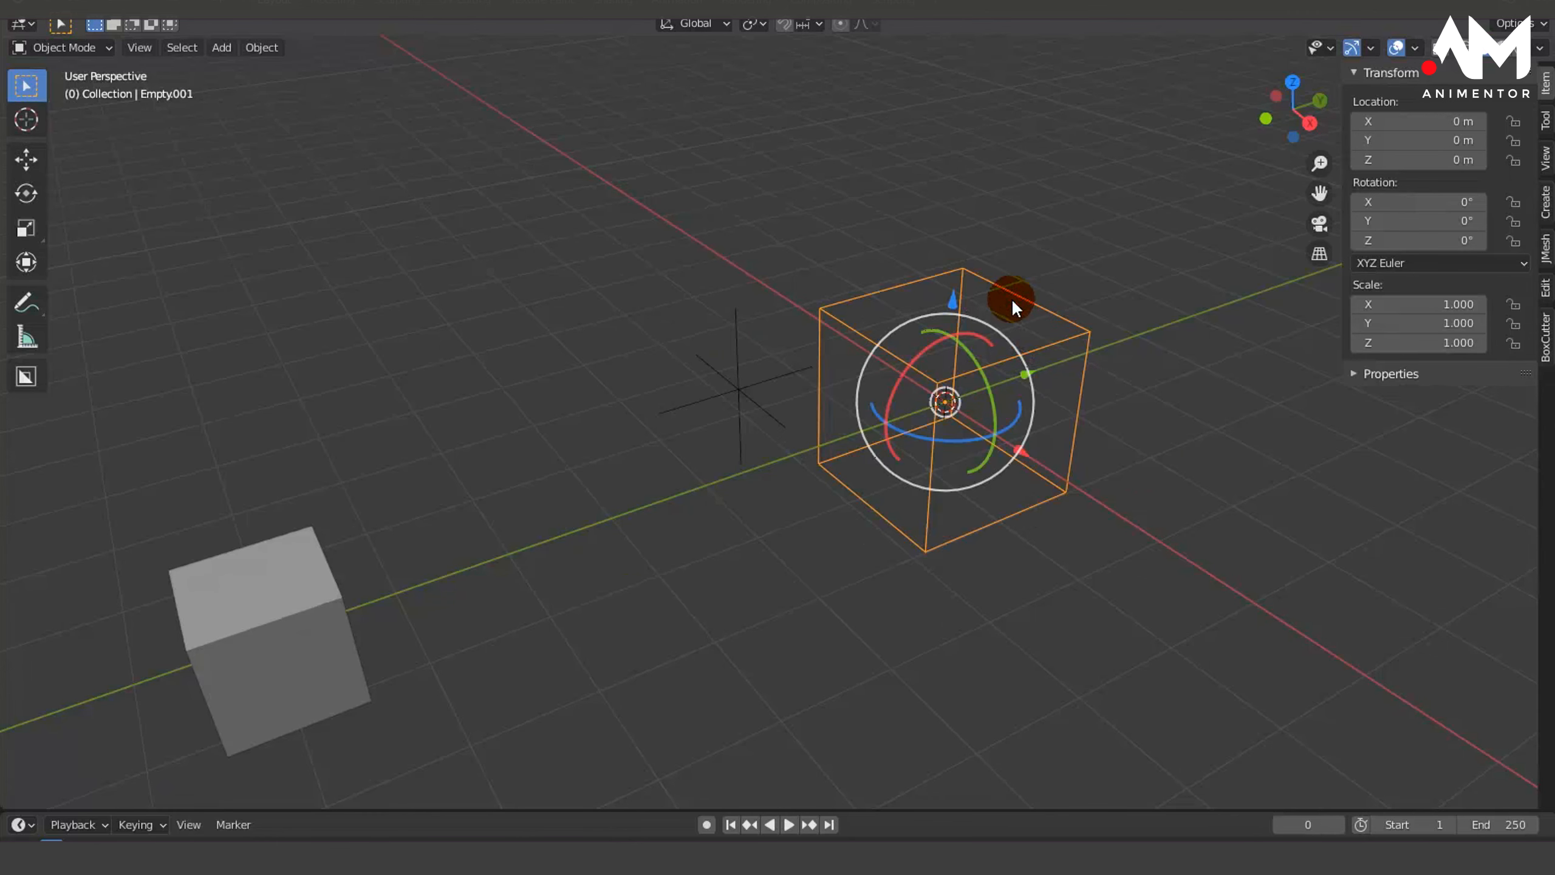
pyautogui.moveTo(1025, 379); pyautogui.dragTo(1260, 335)
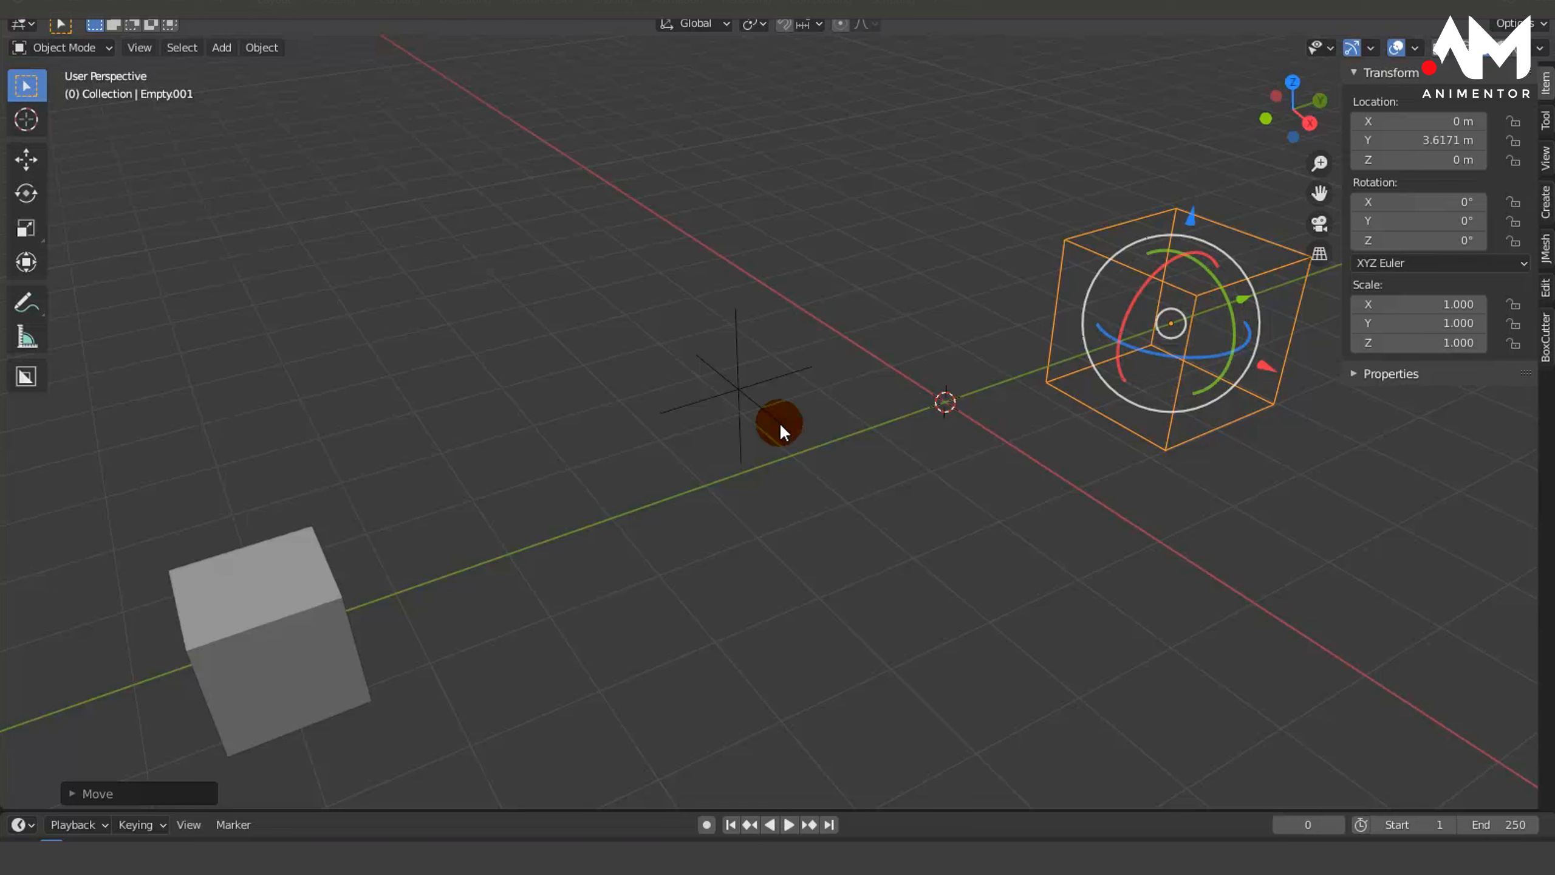
# Step: Add another empty to the scene
pyautogui.hotkey('shift', 'a')
pyautogui.moveTo(694, 469)
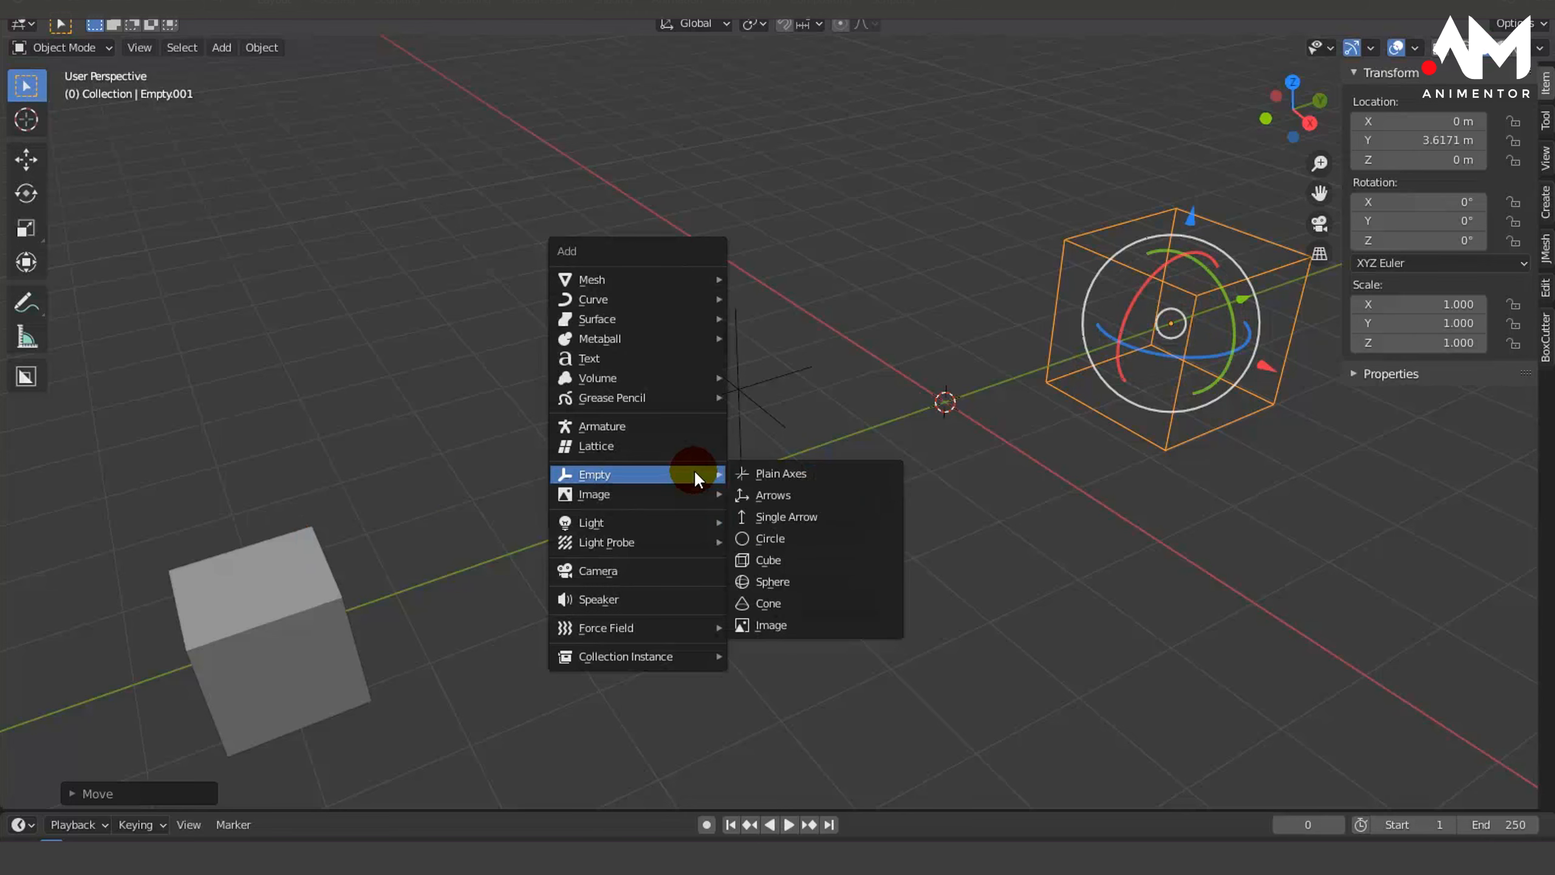